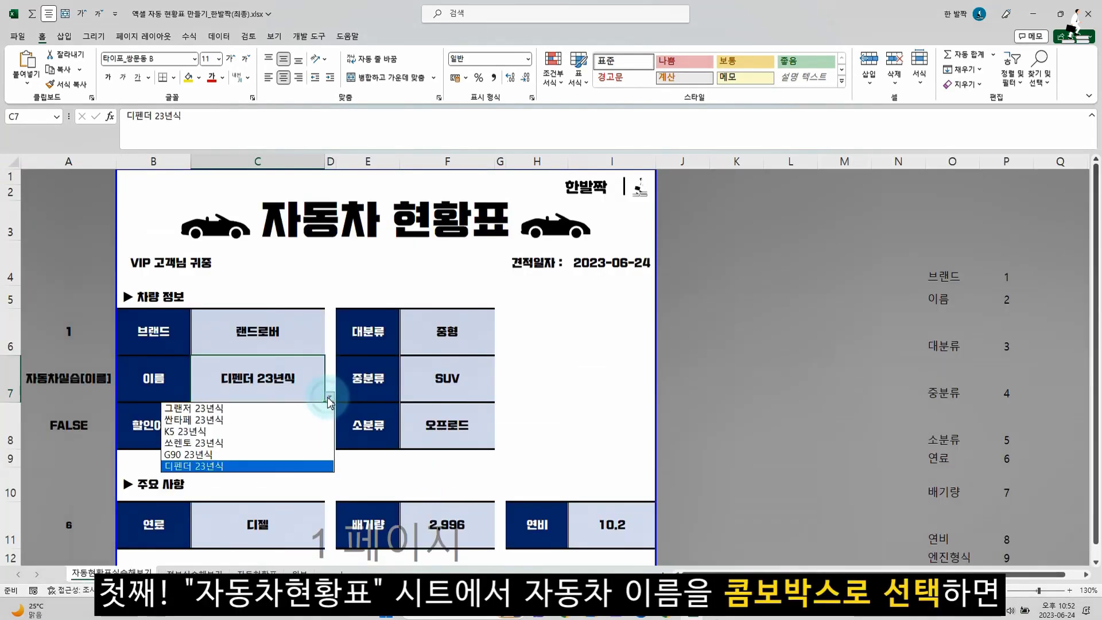
# Try the 이름 dropdown in C7 by choosing 그랜저 23년식, 싼타페 23년식 and K5 23년식 in turn
pyautogui.click(330, 402)
pyautogui.click(330, 402)
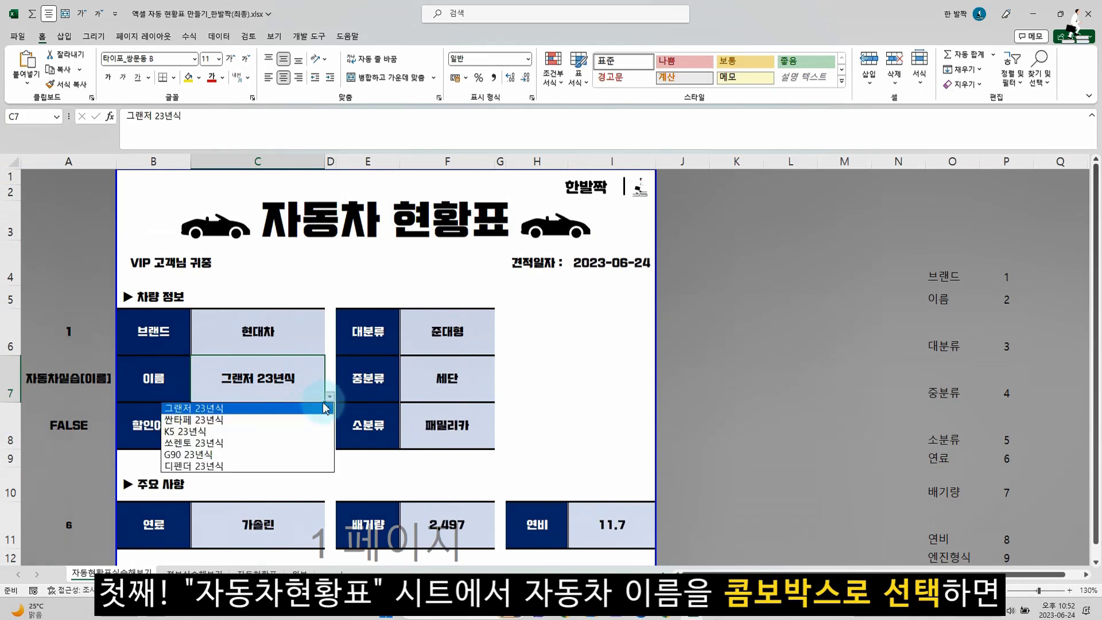
pyautogui.click(303, 416)
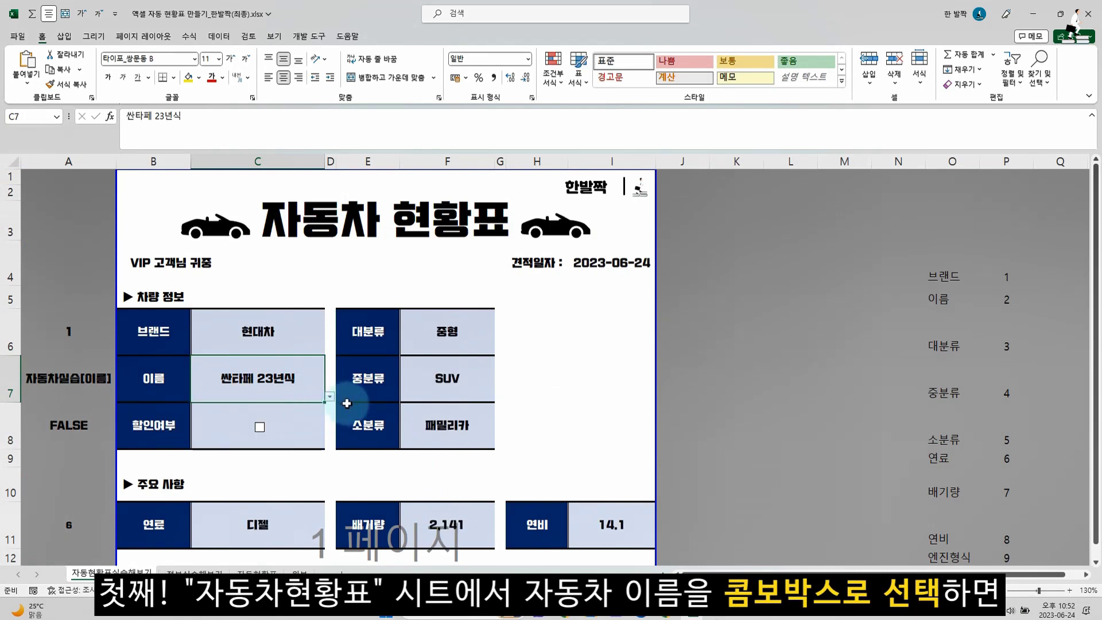
pyautogui.click(330, 384)
pyautogui.click(321, 399)
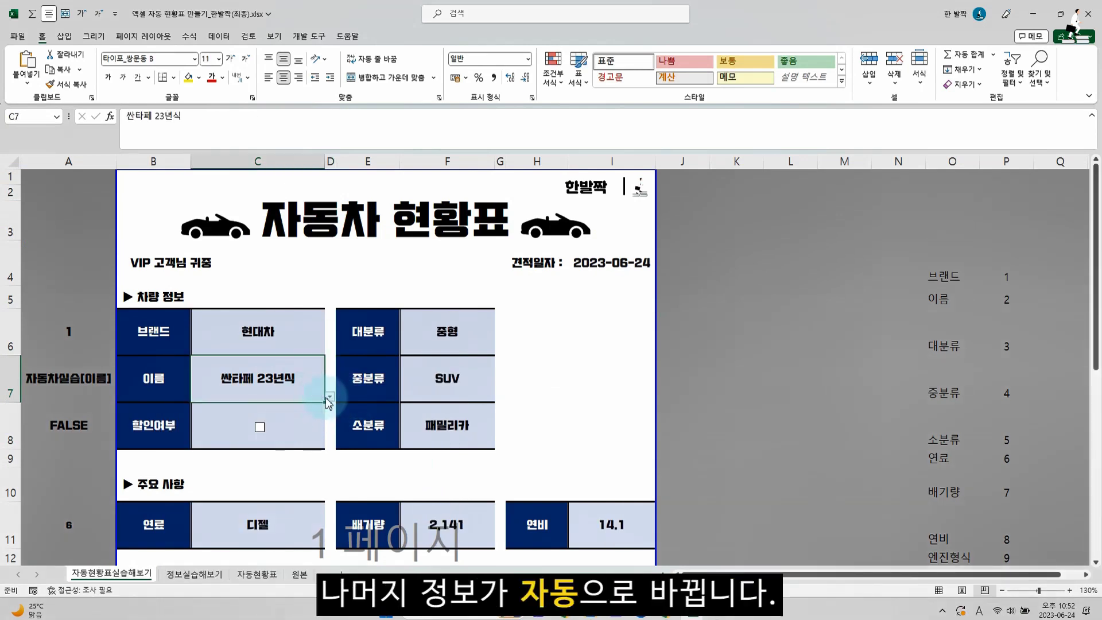
pyautogui.click(331, 396)
pyautogui.click(291, 431)
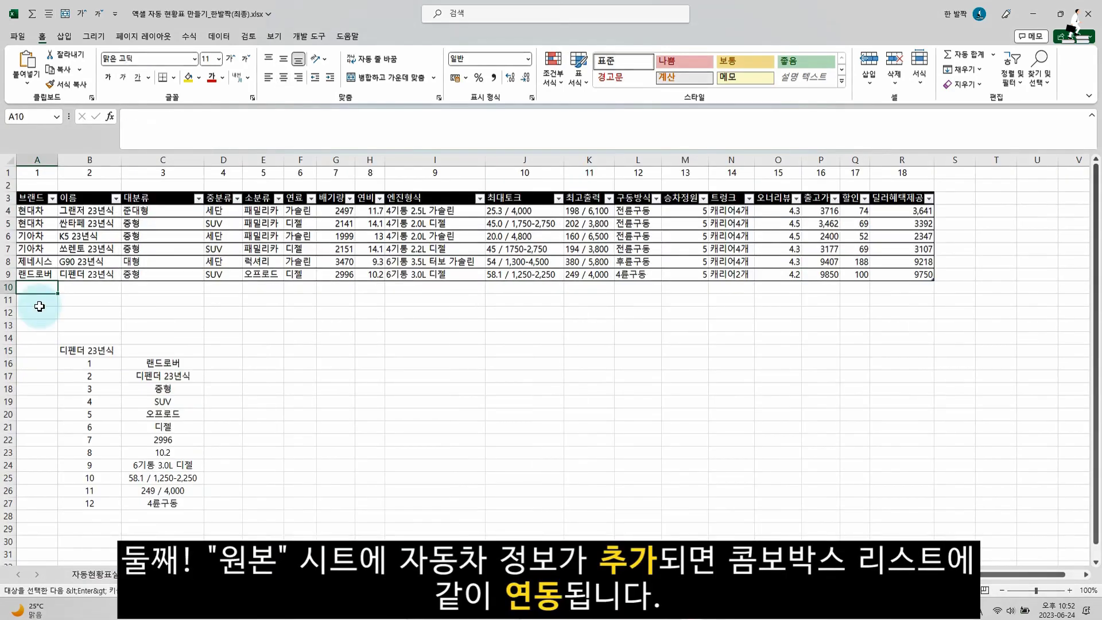
# Paste the GLE 23년식 row as values into A10 of the source table, and choose GLE 23년식 in the report's 이름 dropdown
pyautogui.hotkey('ctrl', 'alt', 'v')
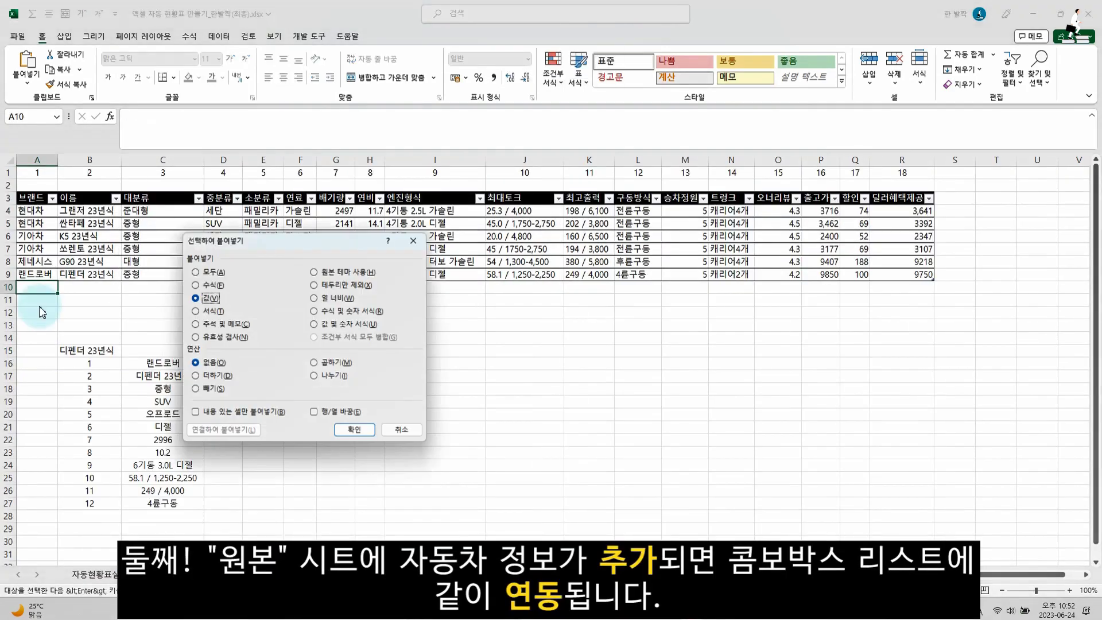
pyautogui.press('Return')
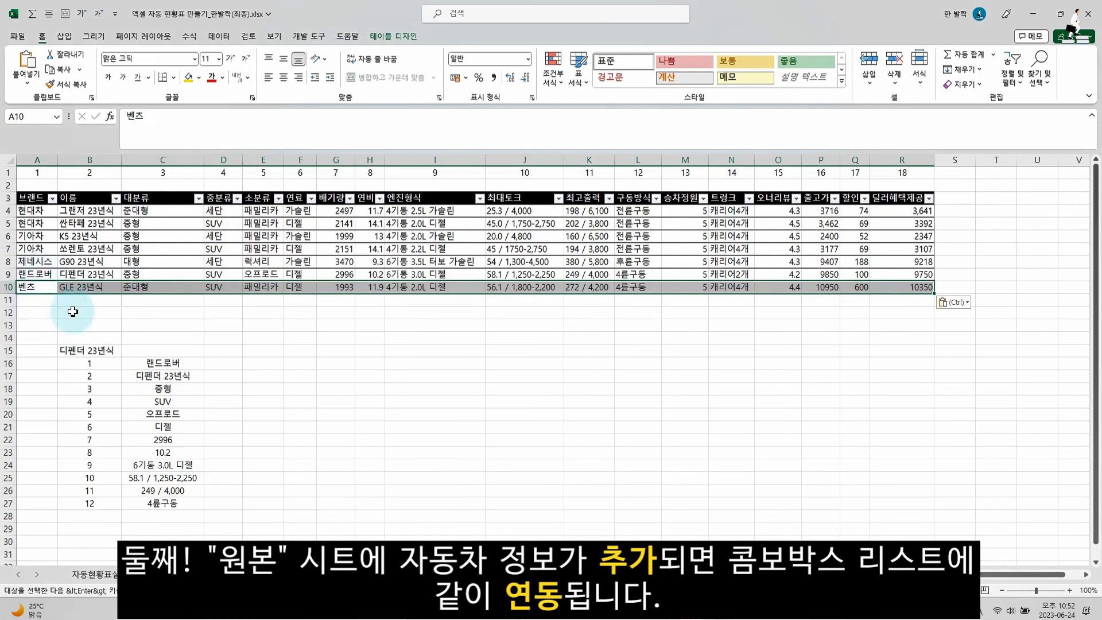
pyautogui.click(97, 575)
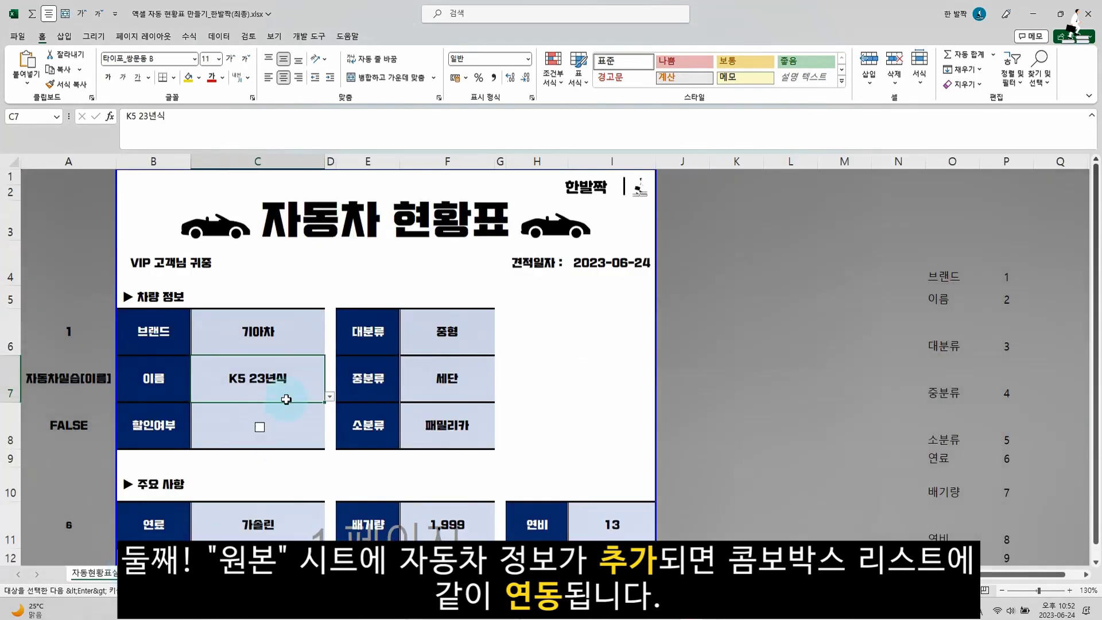
pyautogui.click(330, 397)
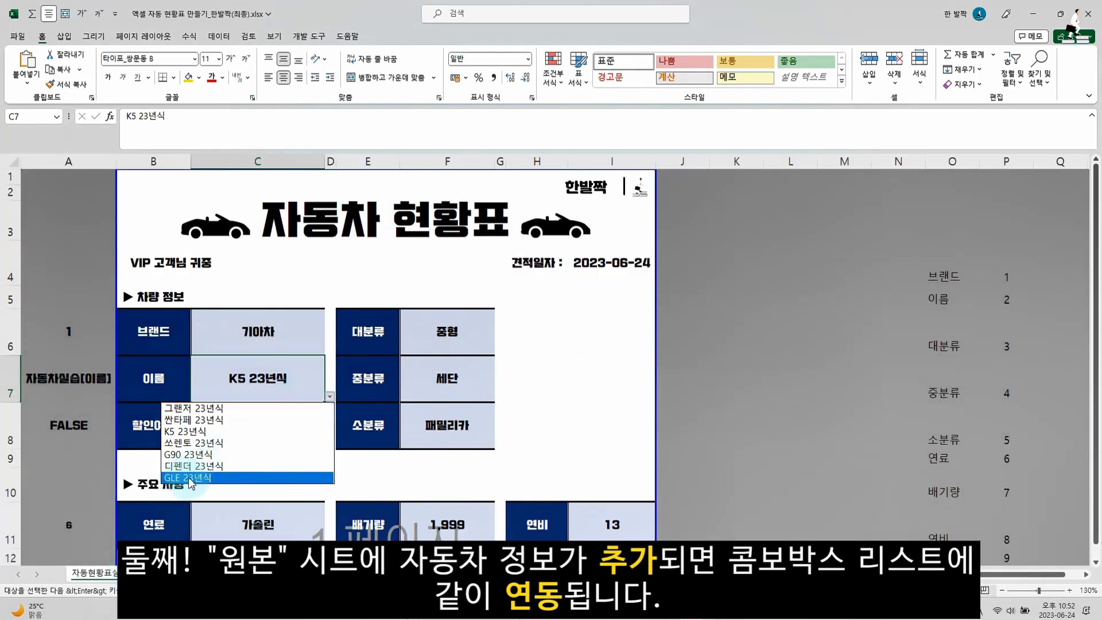
pyautogui.click(190, 478)
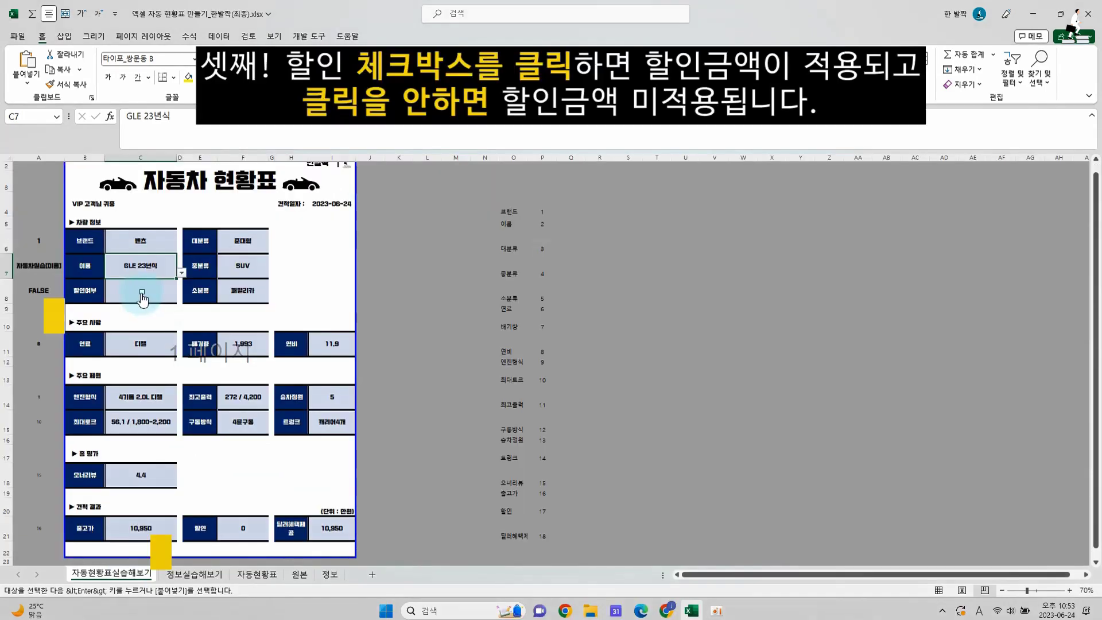
# Toggle the 할인여부 checkbox on and off, choose 그랜저 23년식 in C7, and tick 할인여부 again for that car
pyautogui.click(142, 293)
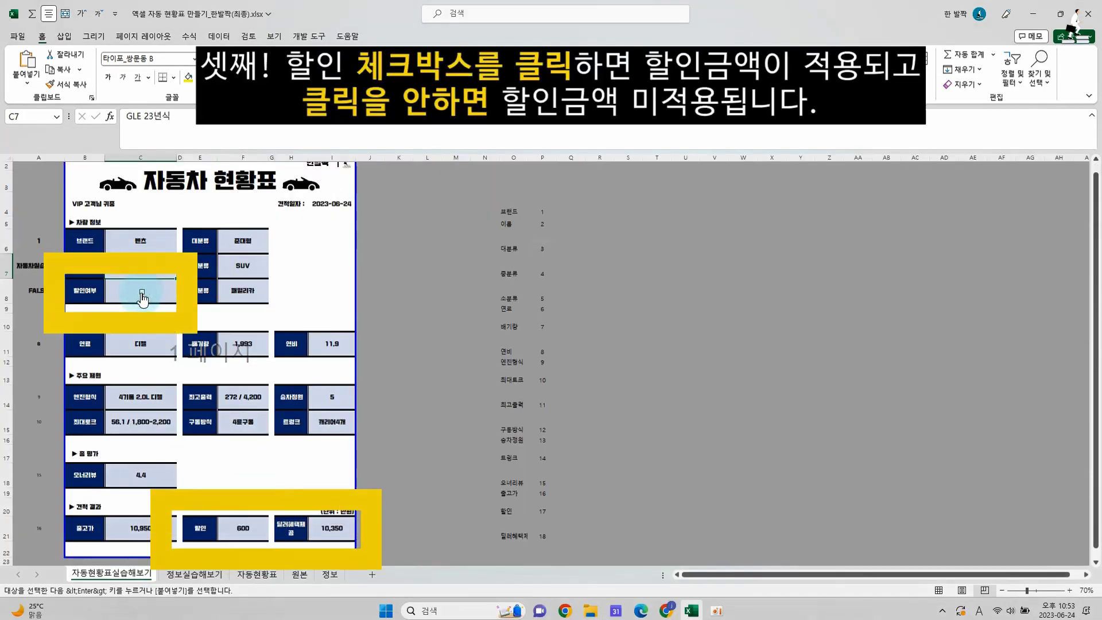
pyautogui.click(181, 275)
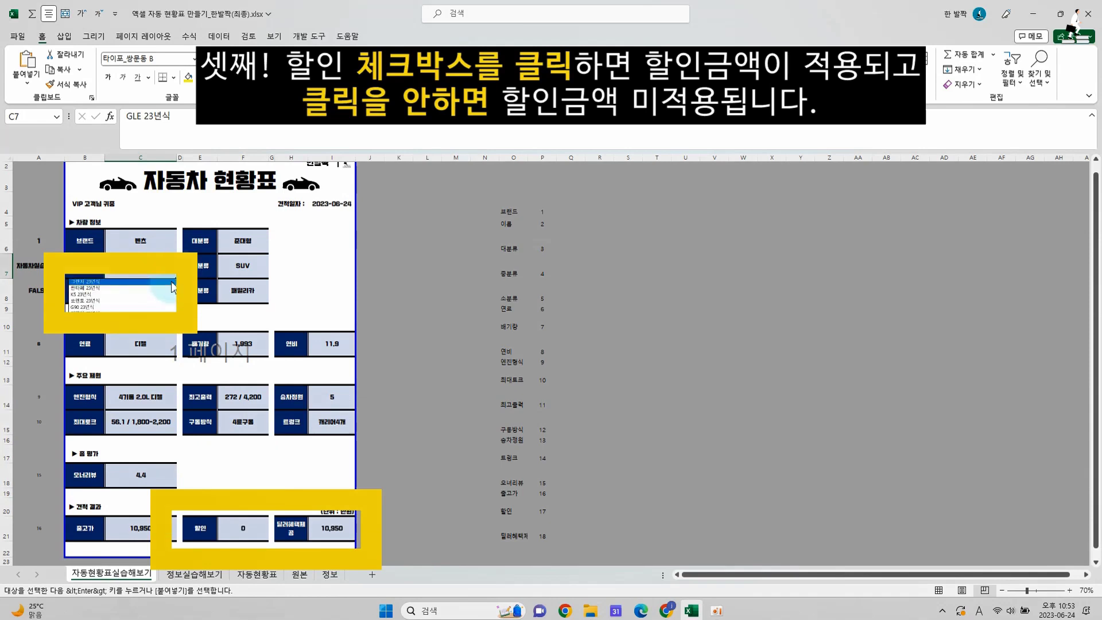
pyautogui.click(138, 288)
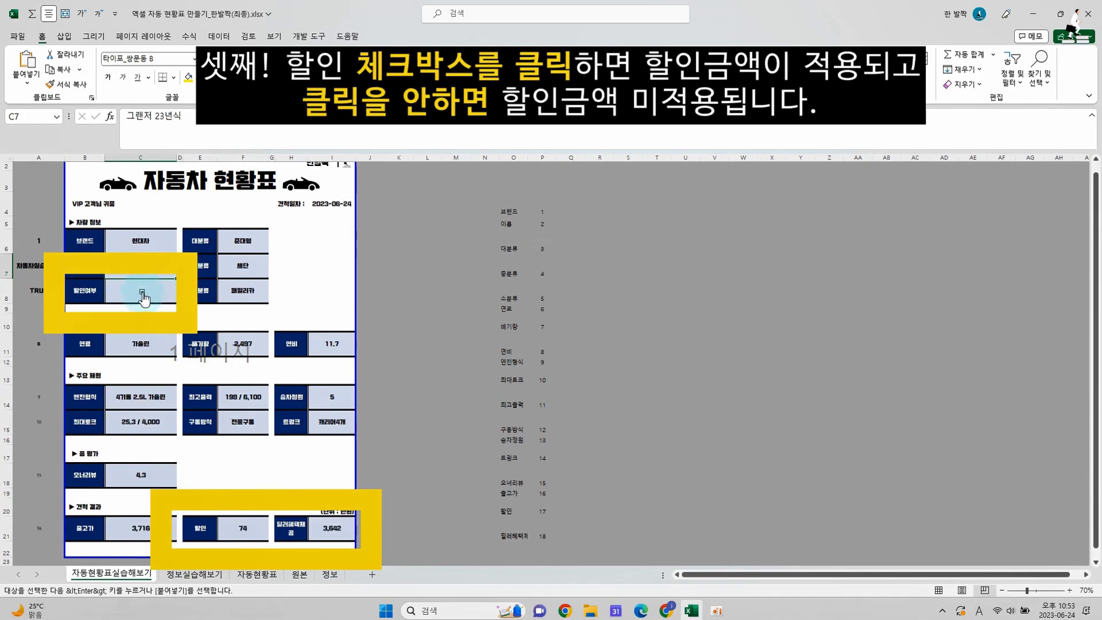
pyautogui.click(142, 293)
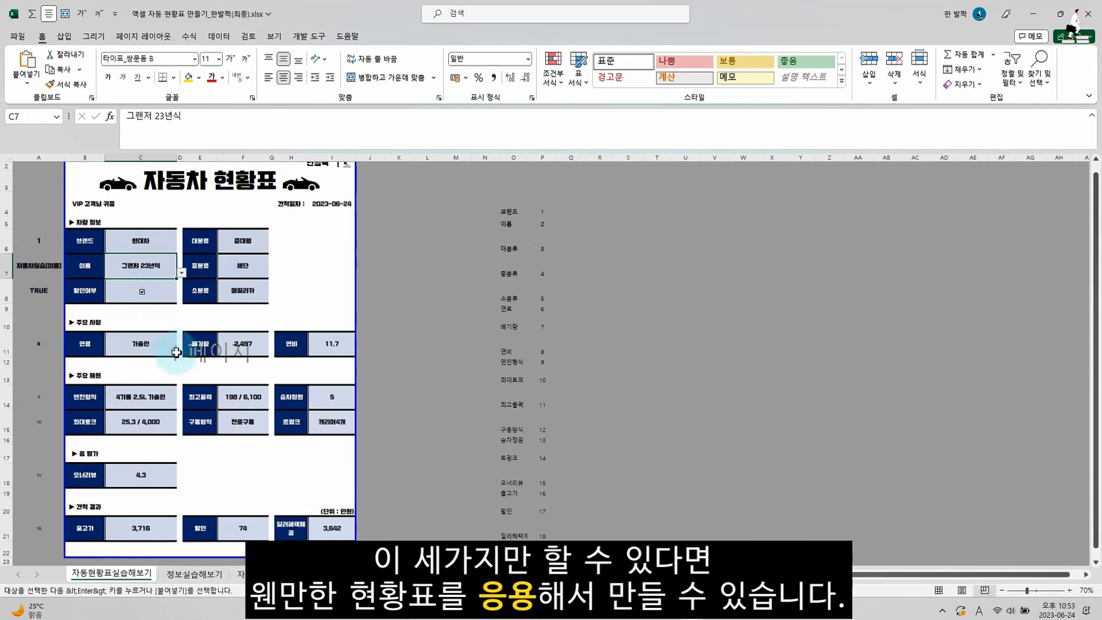
pyautogui.scroll(5, 185, 350)
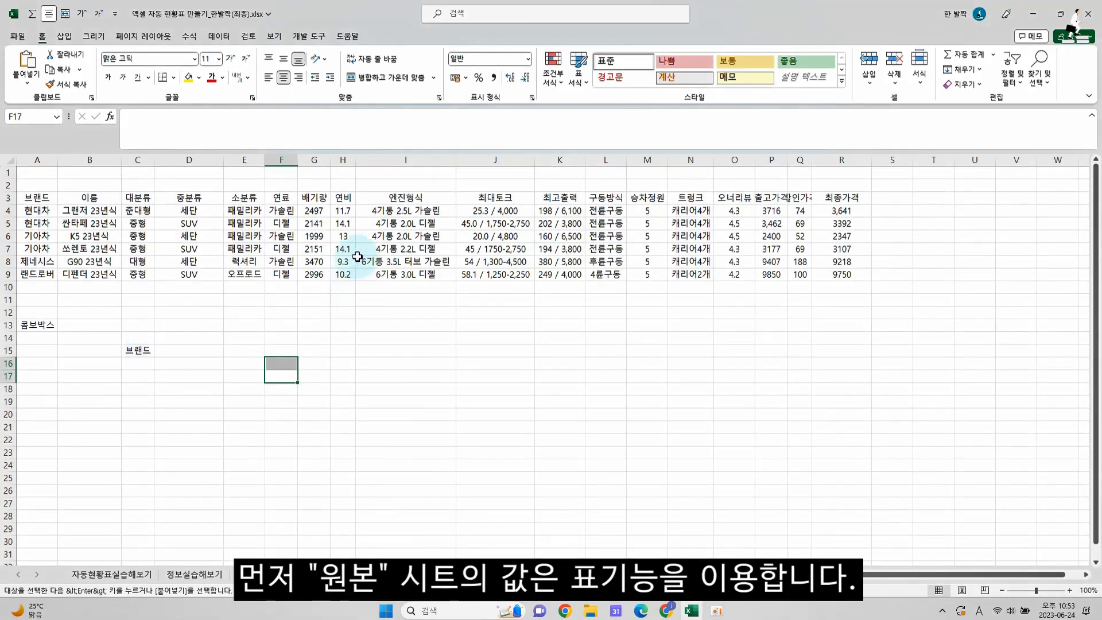
# Convert the car data range A3:R9 on the 원본 sheet into a table with headers included
pyautogui.click(357, 260)
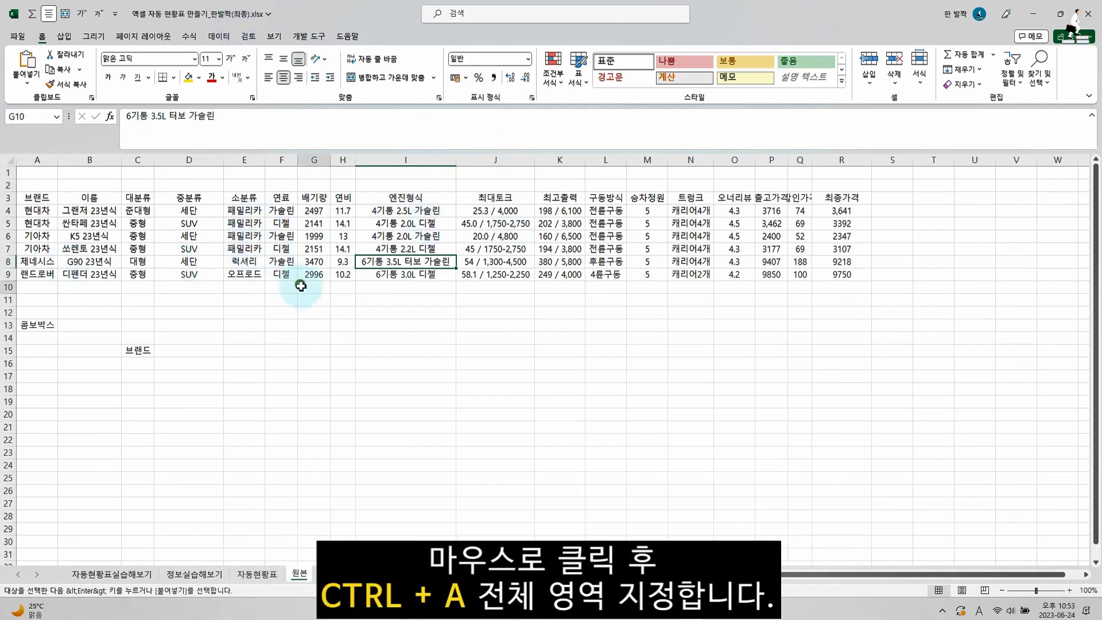
pyautogui.click(281, 248)
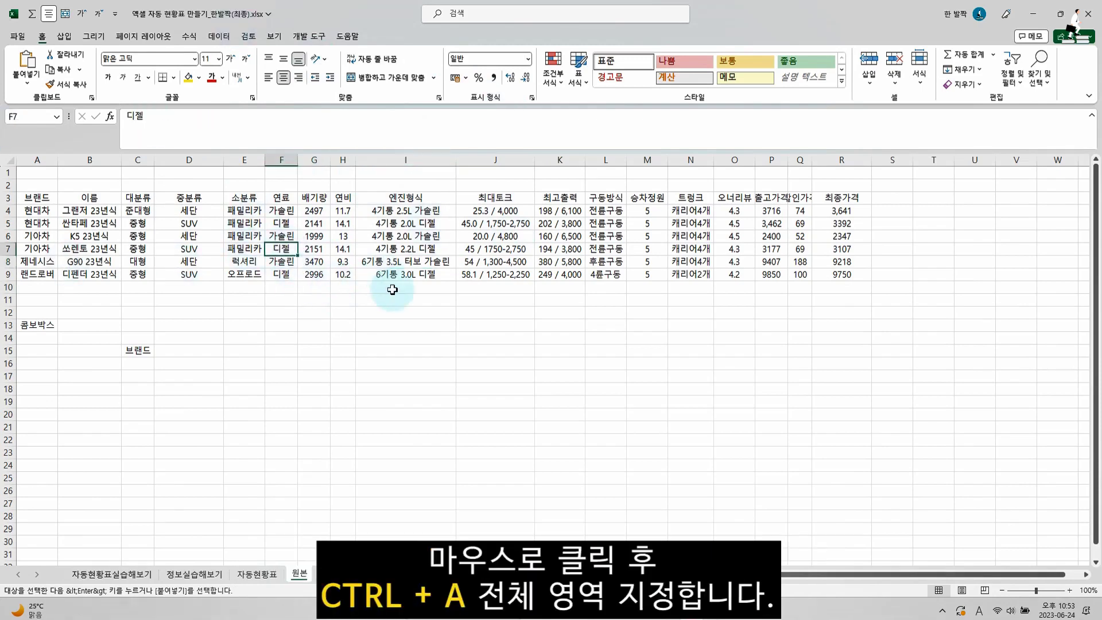
pyautogui.hotkey('ctrl', 'a')
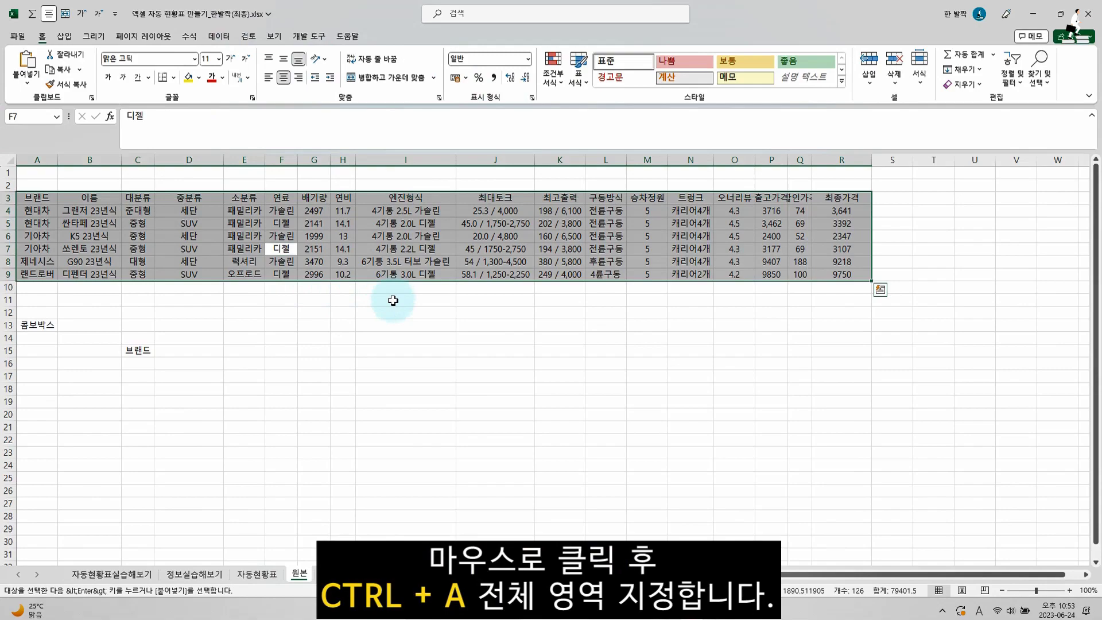
pyautogui.click(64, 38)
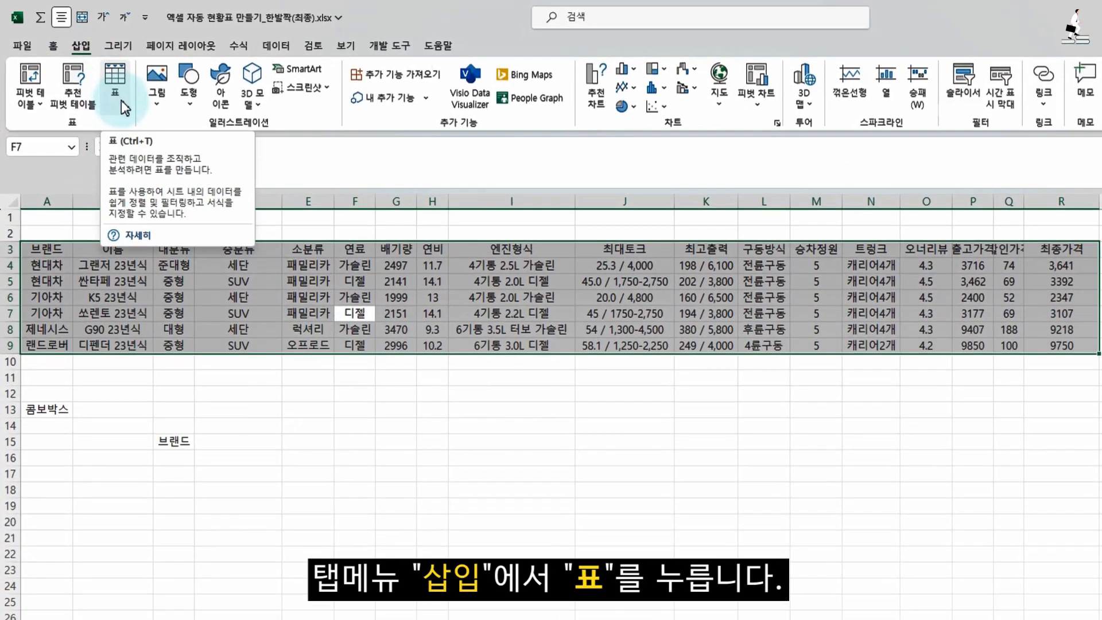
pyautogui.click(121, 100)
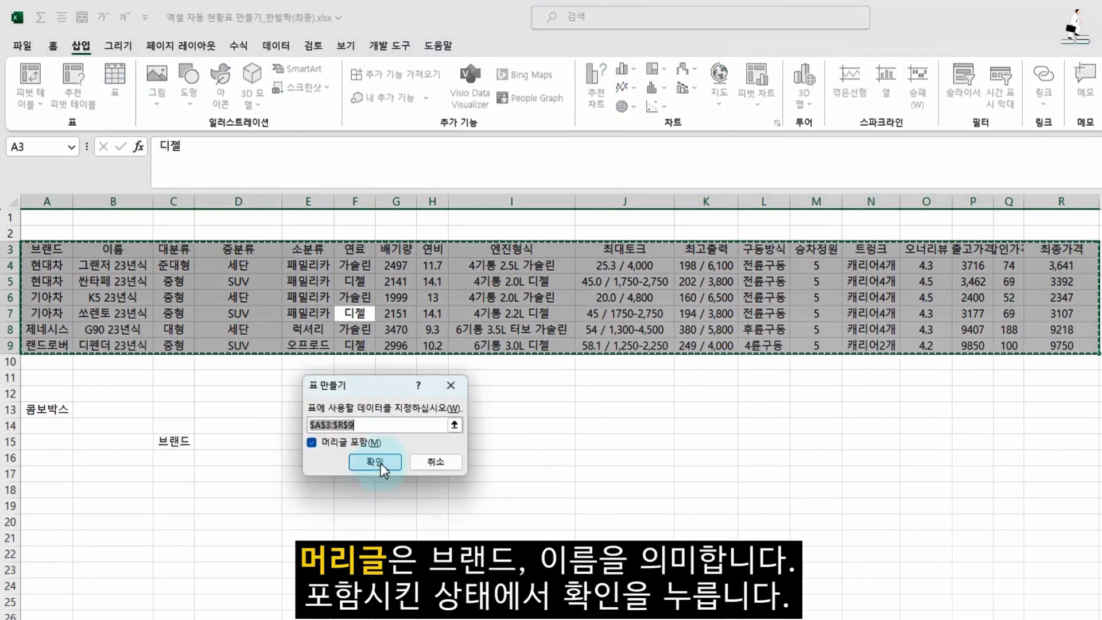
pyautogui.click(380, 463)
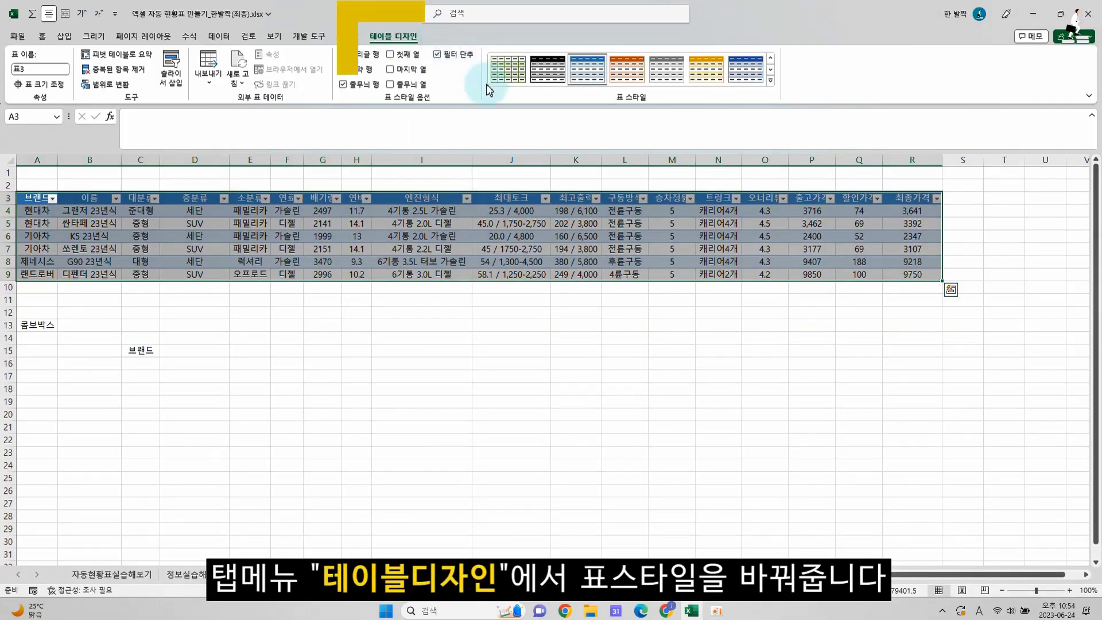
# Apply the light table style with a solid black header row and rename the table 자동차데이터
pyautogui.click(775, 83)
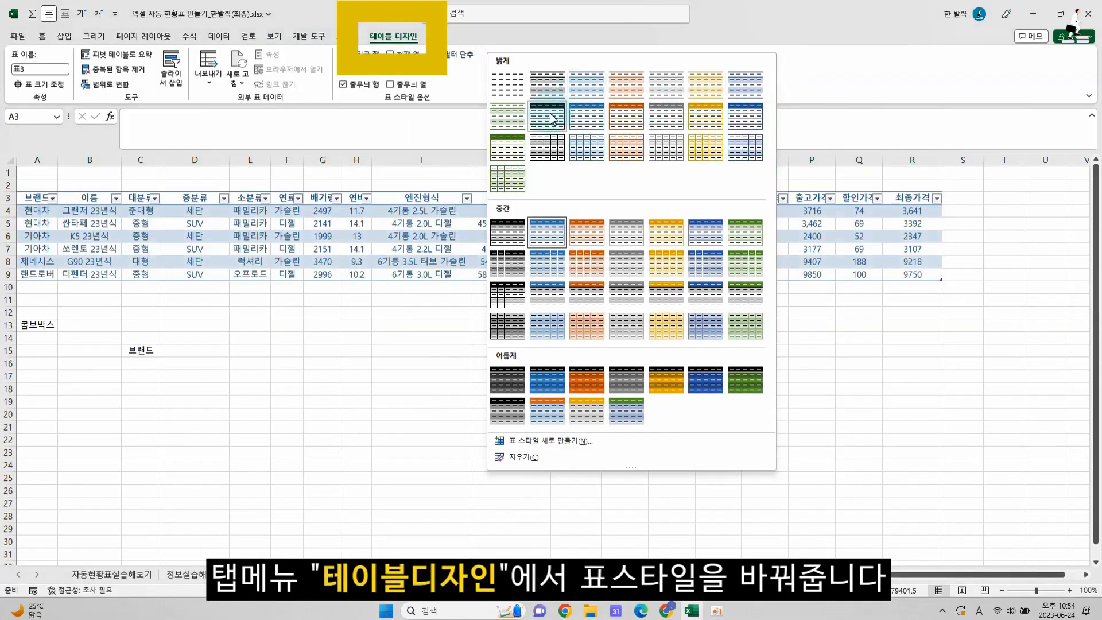
pyautogui.click(550, 120)
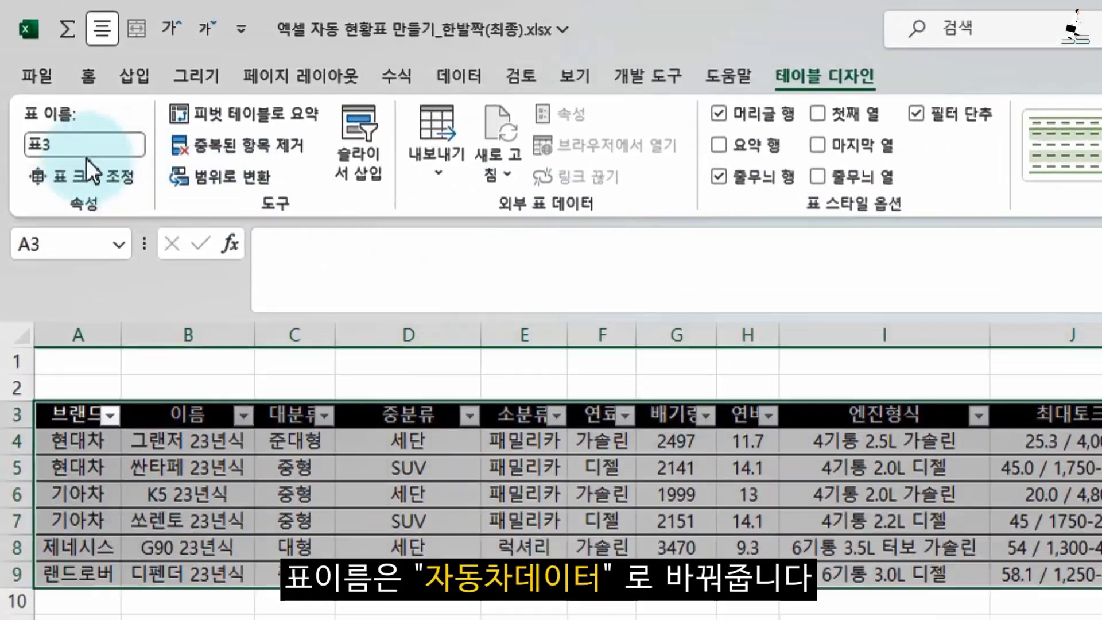
pyautogui.click(98, 145)
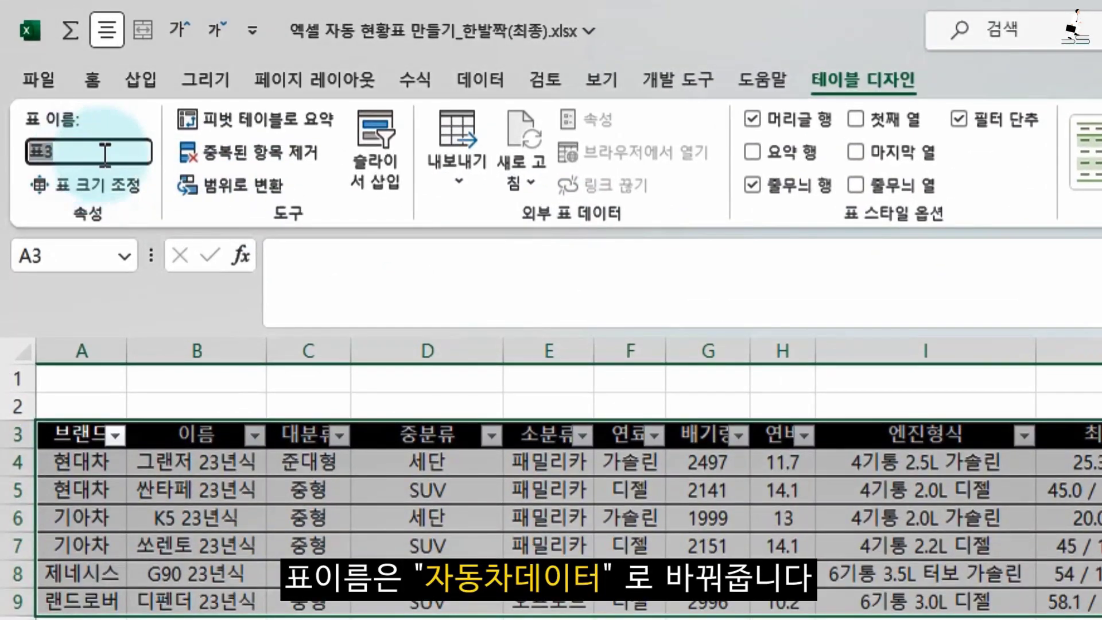
pyautogui.write('WK')
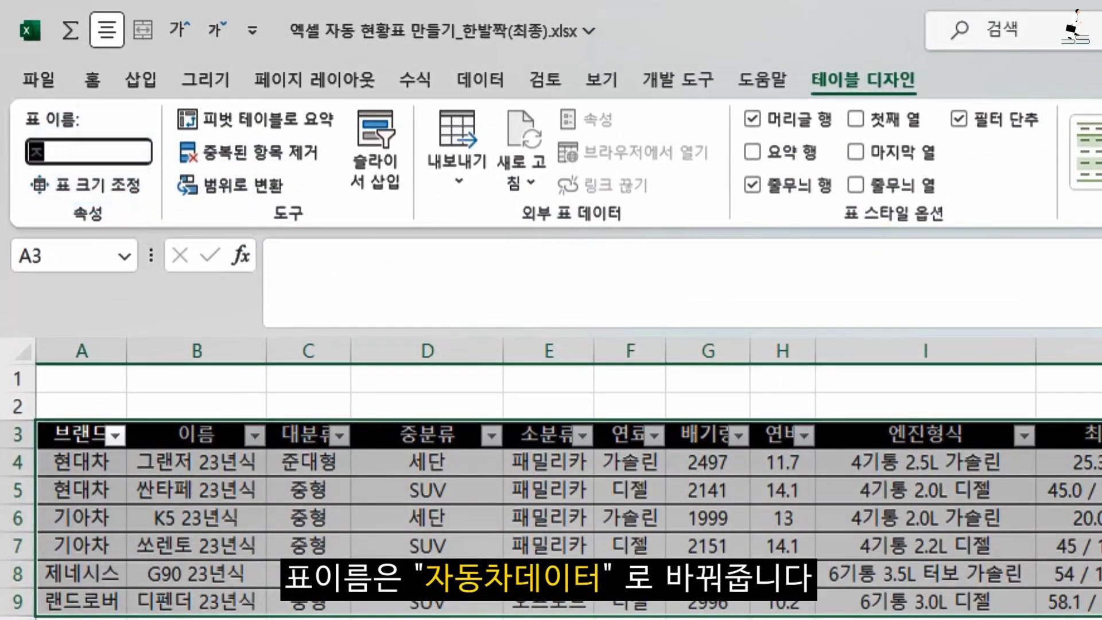
pyautogui.press('Return')
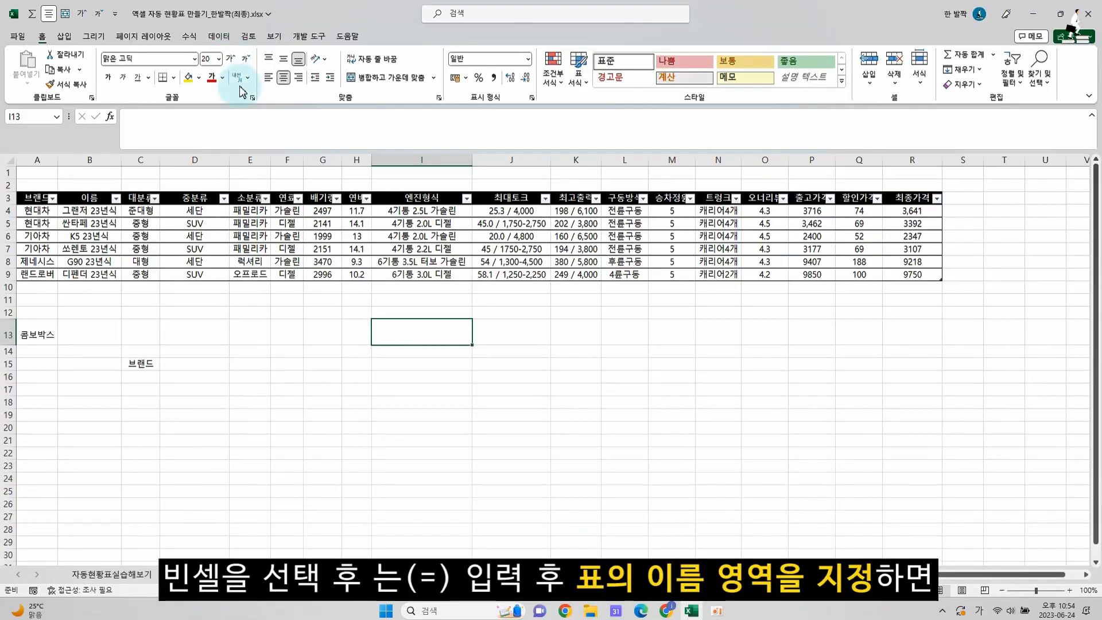
# Reference the table's 이름 values B4:B9 in I13, copy the text 자동차데이터[이름], and discard the formula
pyautogui.write('=')
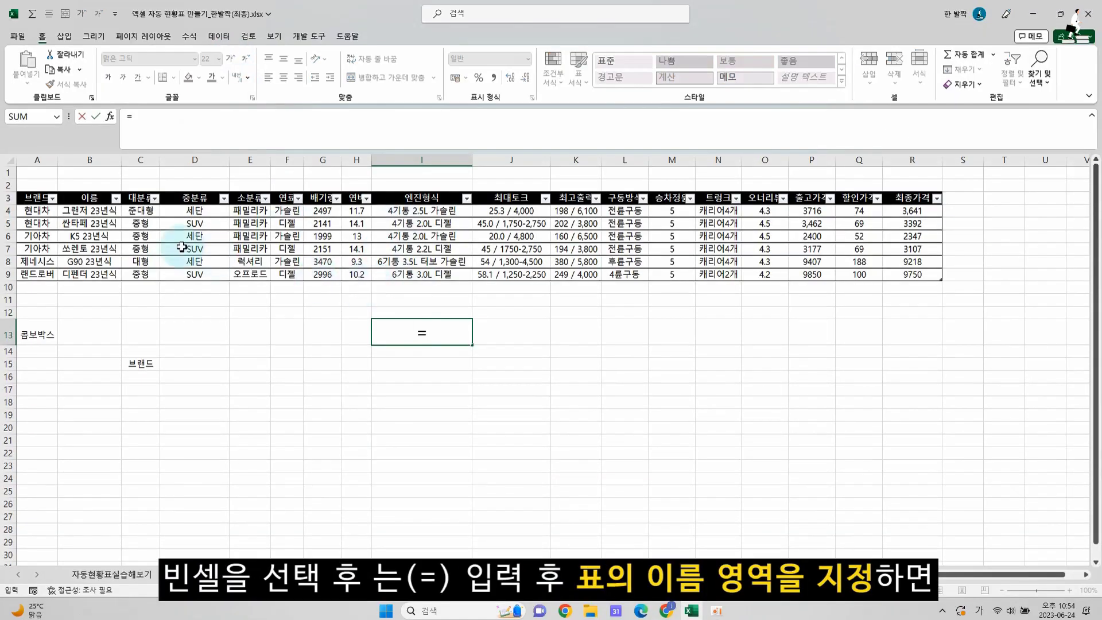
pyautogui.moveTo(97, 210); pyautogui.dragTo(98, 274)
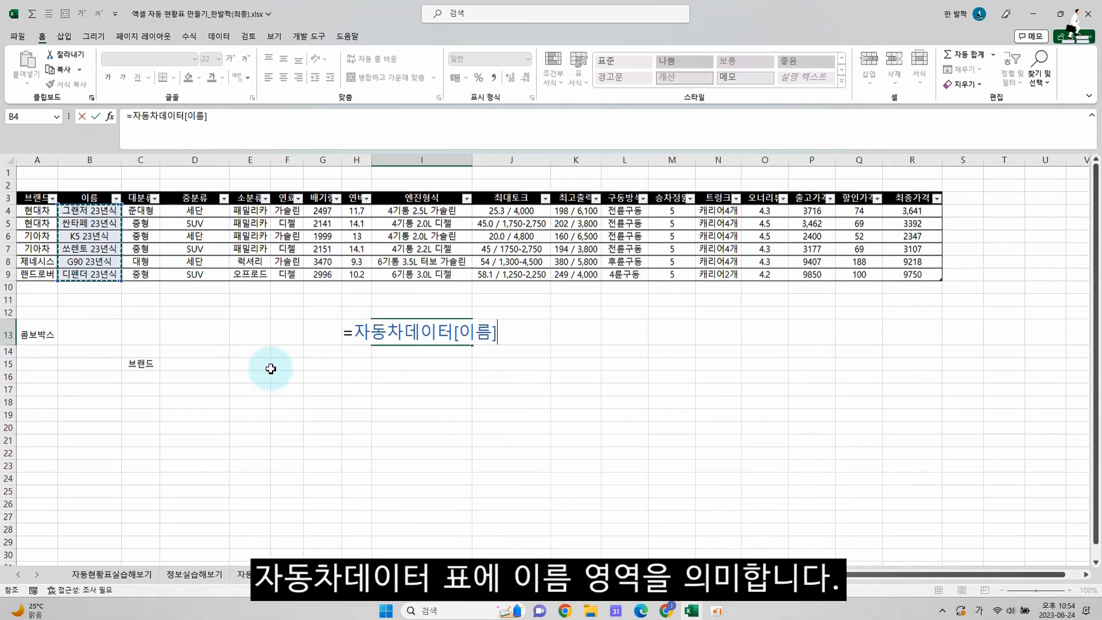
pyautogui.doubleClick(362, 333)
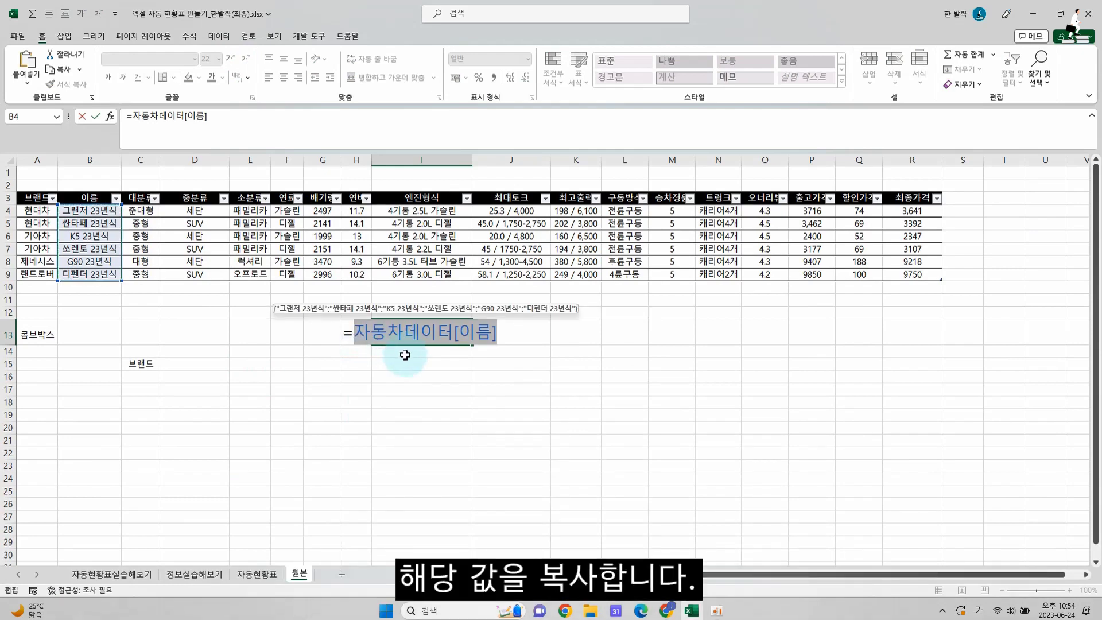
pyautogui.hotkey('ctrl', 'c')
pyautogui.press('Escape')
# Paste 자동차데이터[이름] into A7, beside the 이름 label on the 자동차현황표 sheet
pyautogui.hotkey('ctrl', 'pageup')
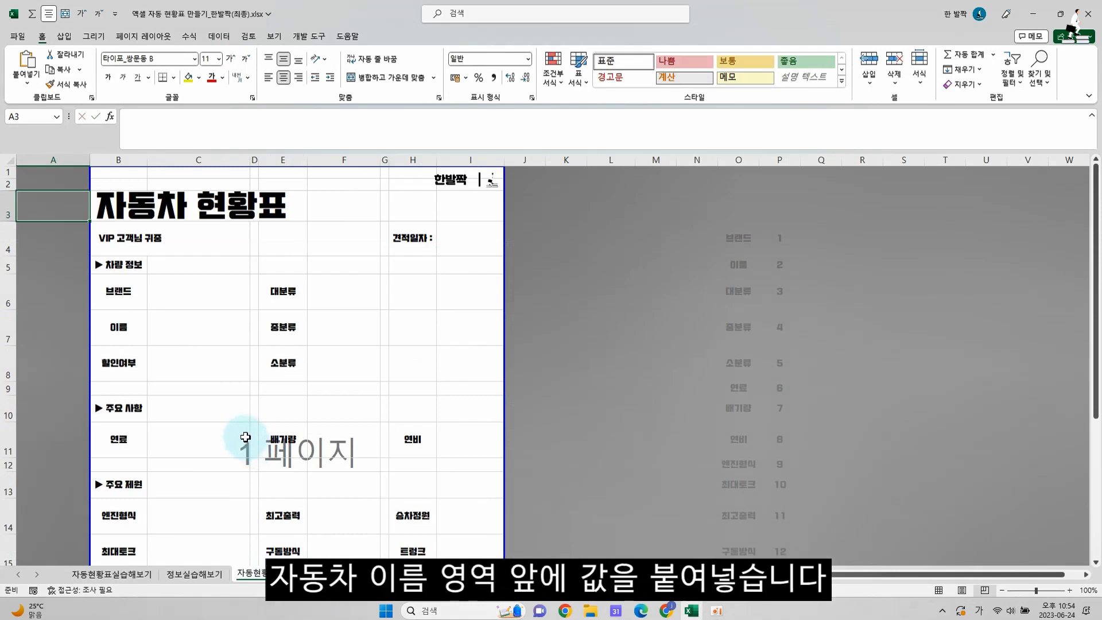
pyautogui.doubleClick(107, 442)
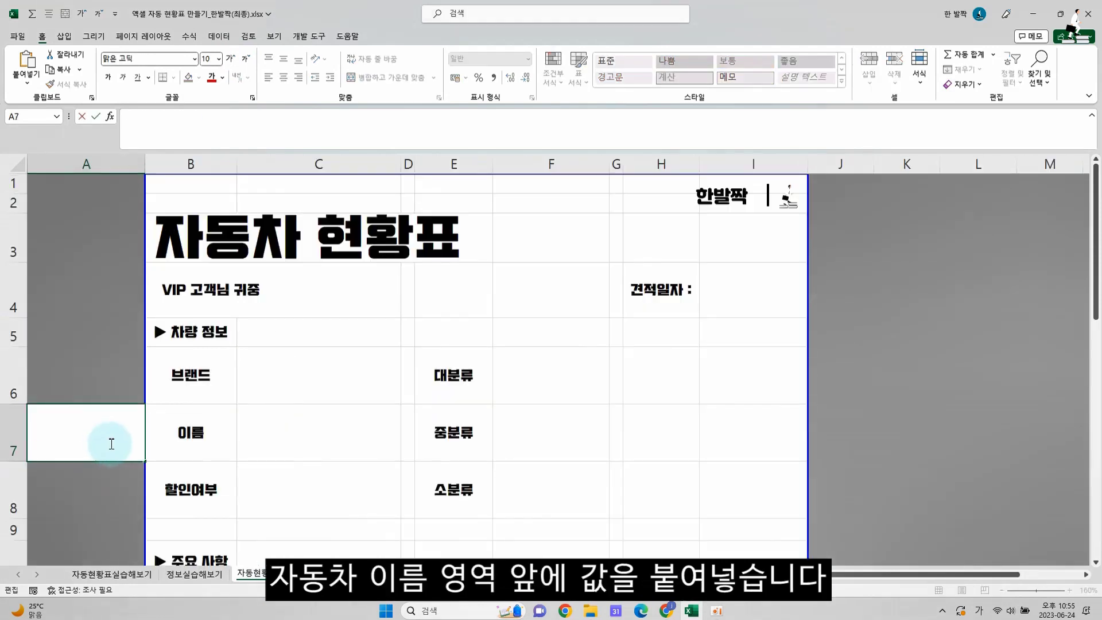
pyautogui.hotkey('ctrl', 'v')
pyautogui.press('Return')
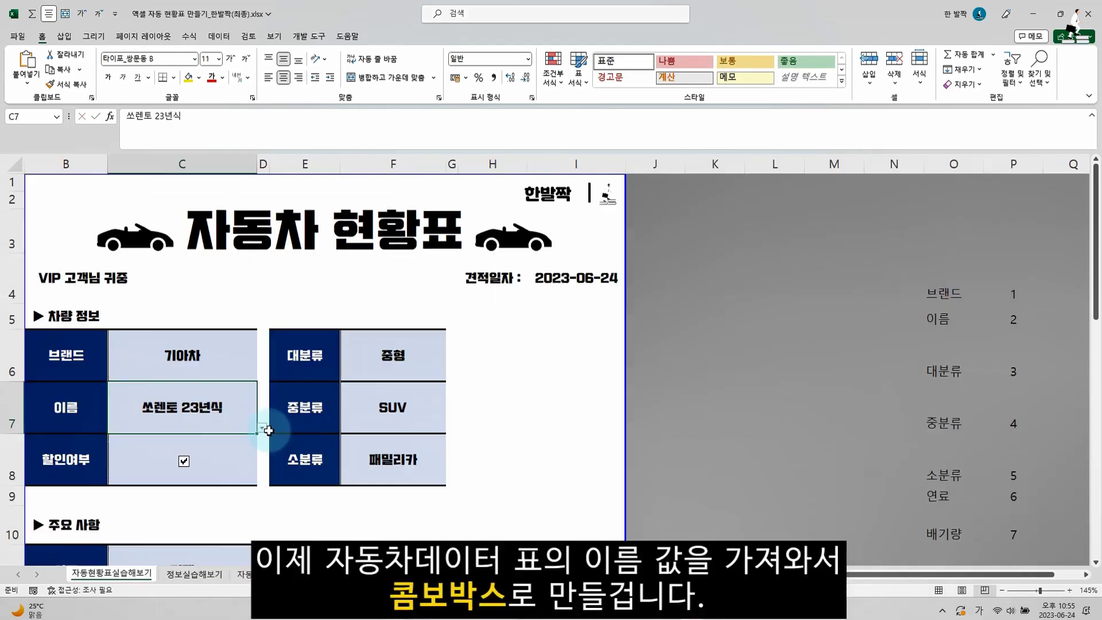
# Look over the car list in the finished 이름 dropdown in C7 of the 자동차현황표실습해보기 sheet
pyautogui.click(255, 428)
pyautogui.click(260, 427)
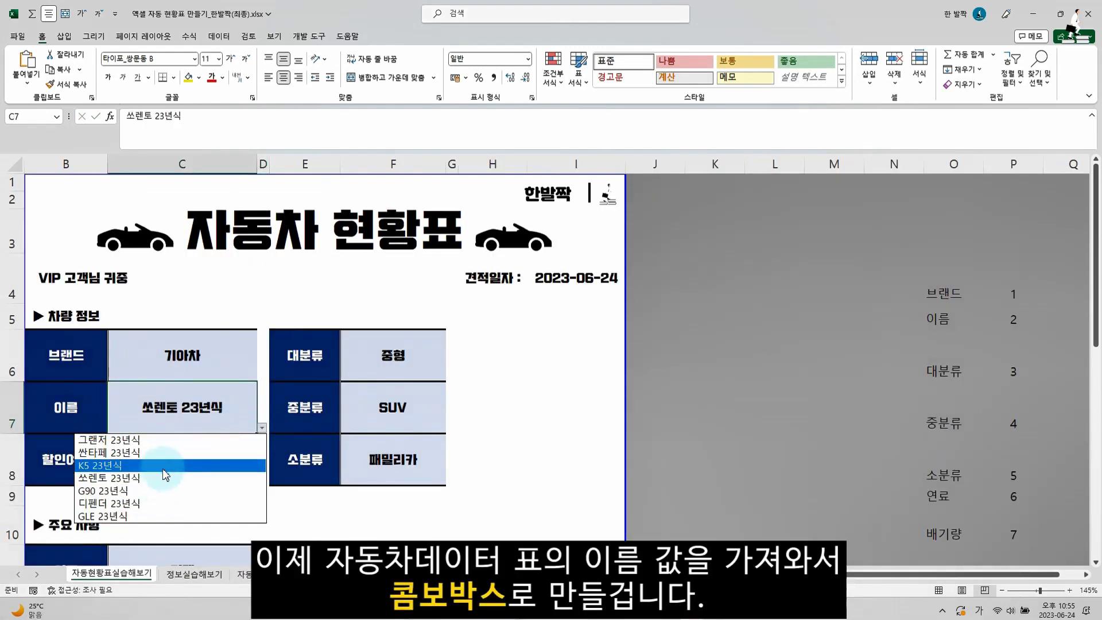
pyautogui.click(321, 497)
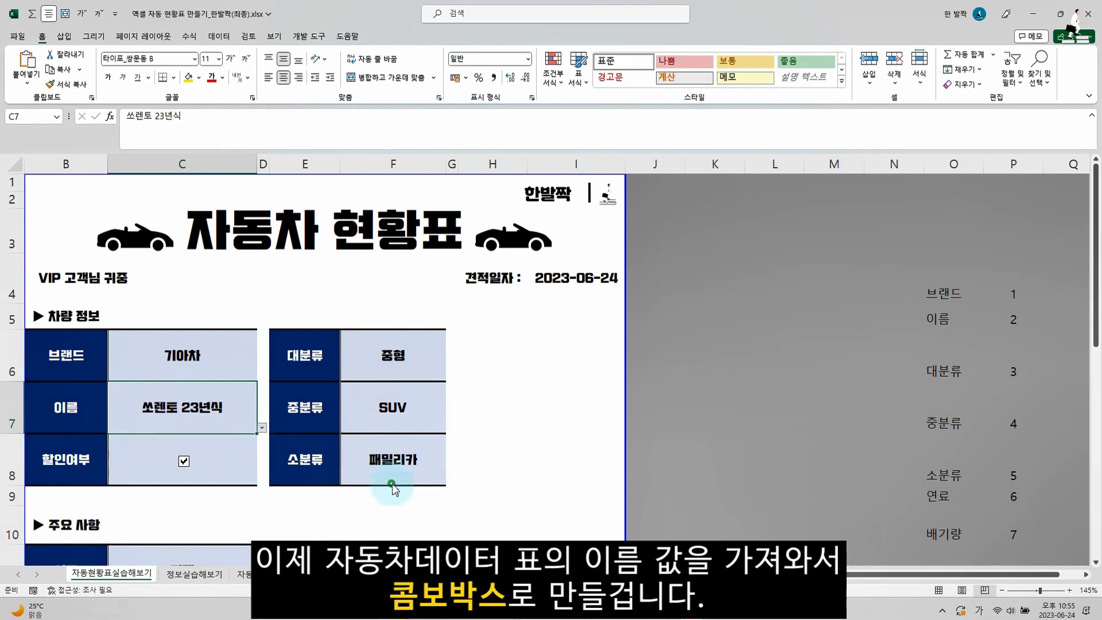
# Set up data validation on the empty 이름 cell C7 of the 자동현황표 sheet, with 목록 as the allowed type
pyautogui.click(264, 579)
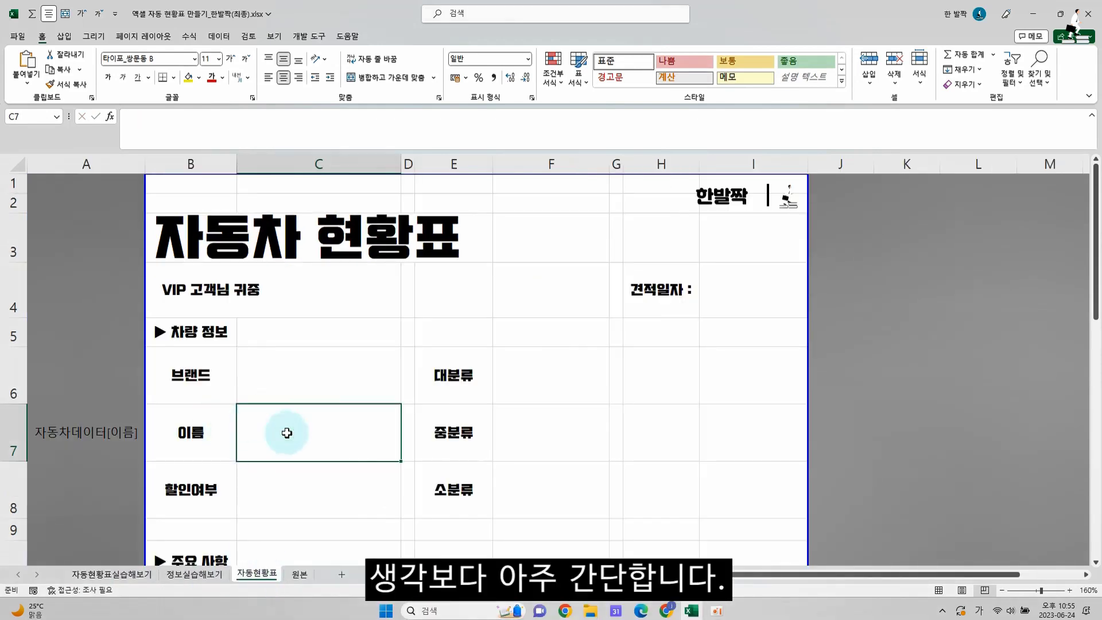
pyautogui.click(296, 492)
pyautogui.click(340, 459)
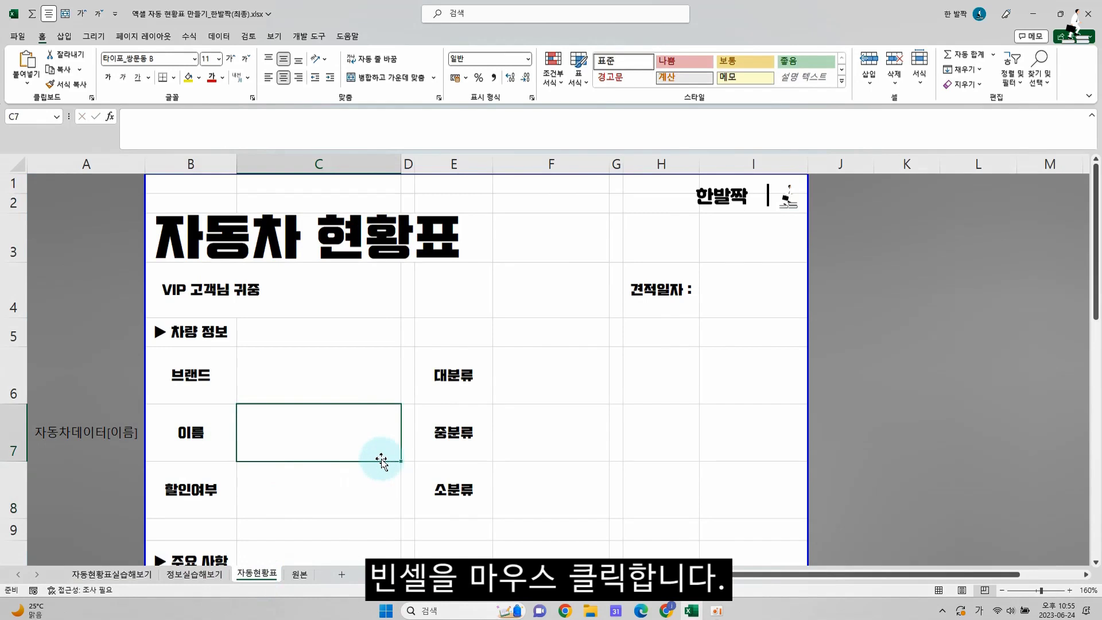
pyautogui.click(218, 36)
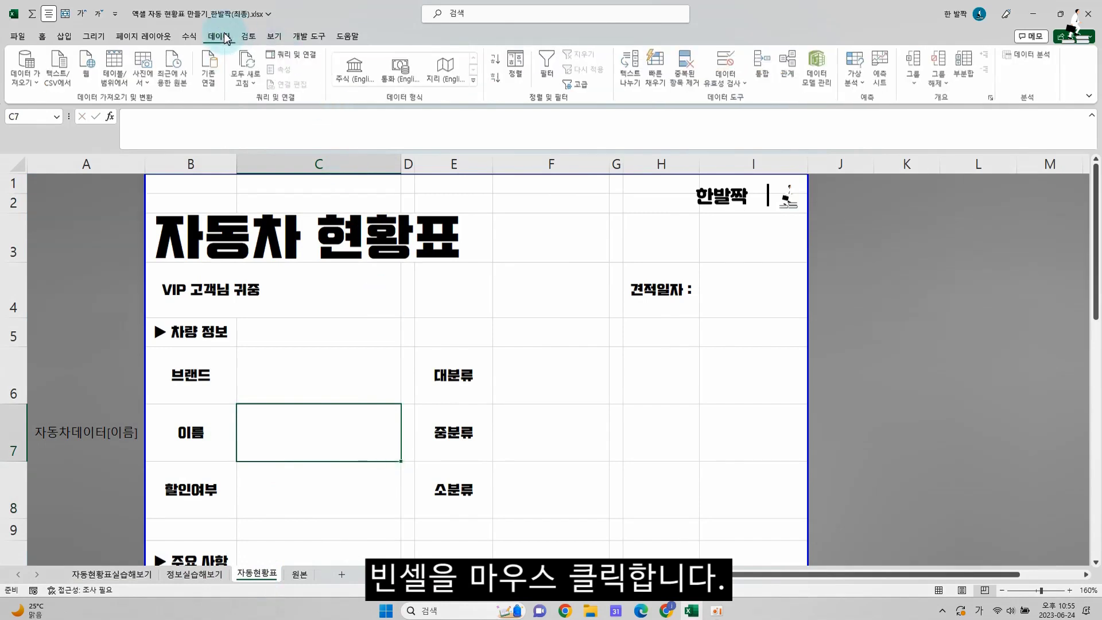
pyautogui.click(735, 66)
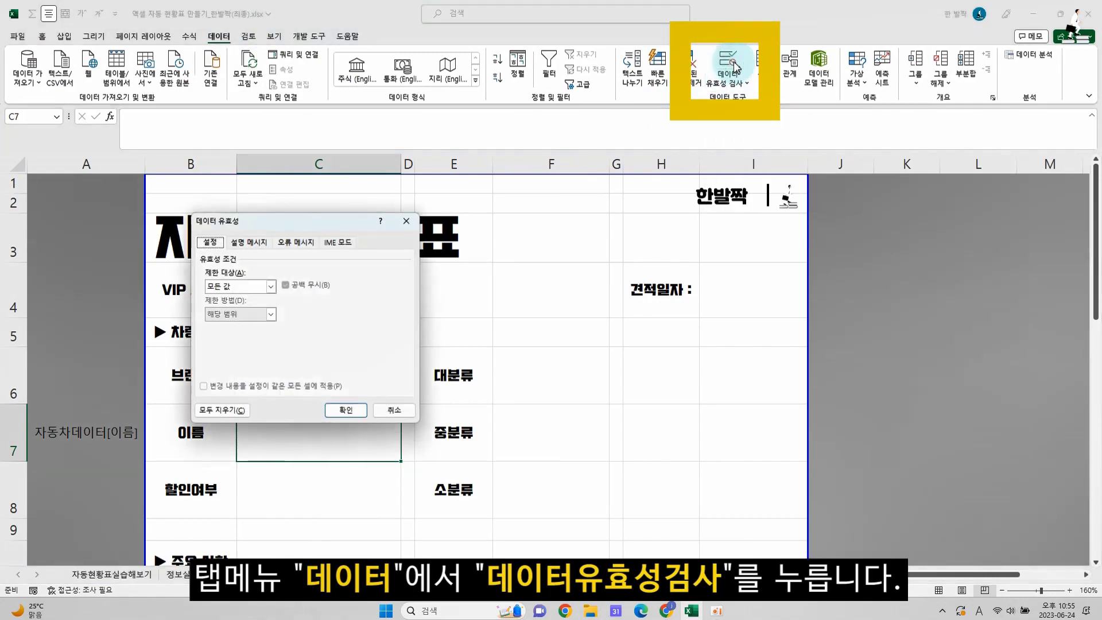
pyautogui.moveTo(299, 227); pyautogui.dragTo(345, 177)
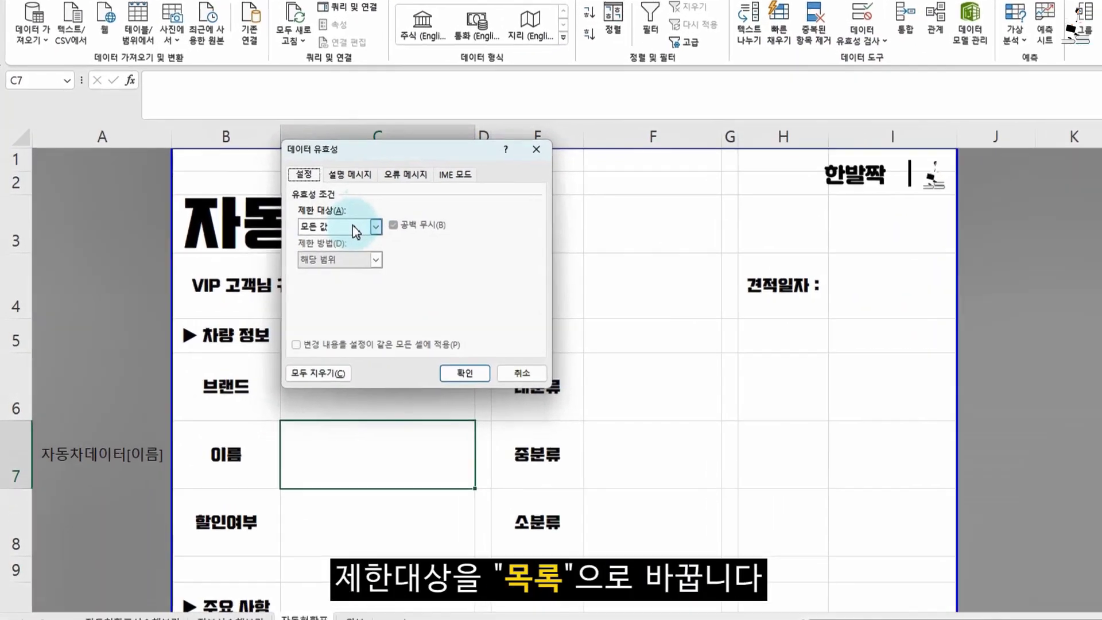
pyautogui.click(298, 236)
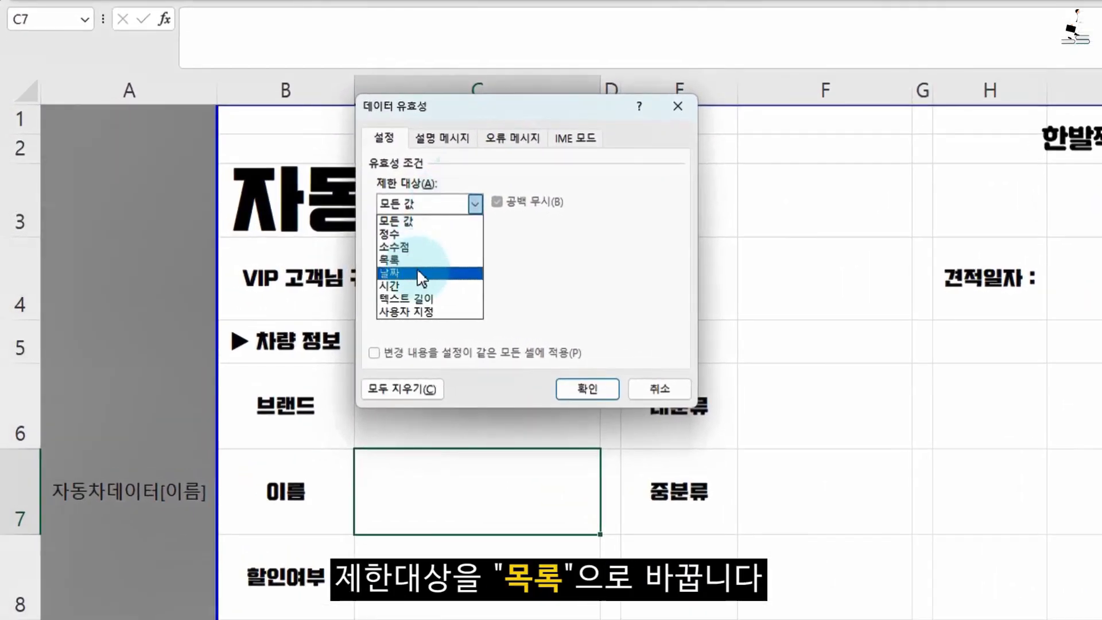
pyautogui.click(368, 267)
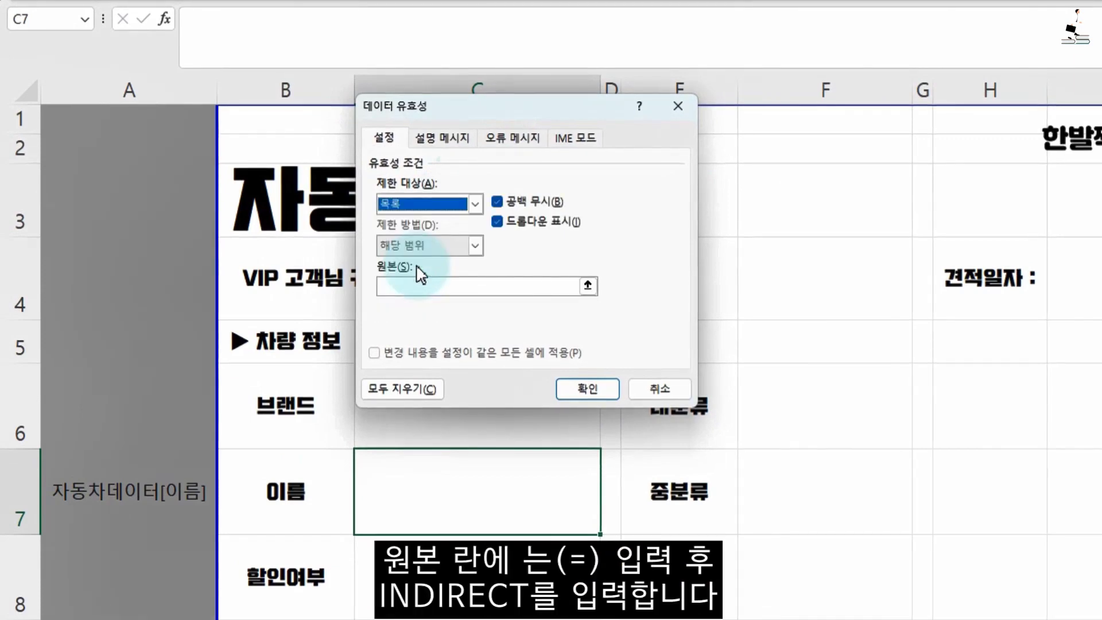
# Set the list source to =INDIRECT($A$7), apply the validation, and pick K5 23년식 from the C7 dropdown
pyautogui.click(416, 291)
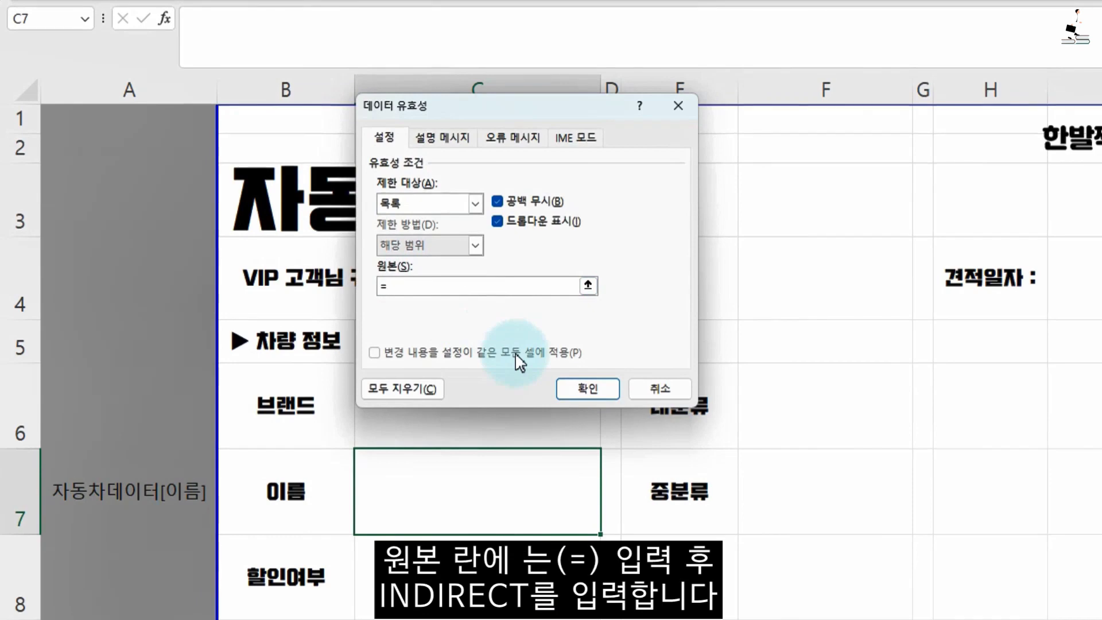
pyautogui.write('=ㅑ')
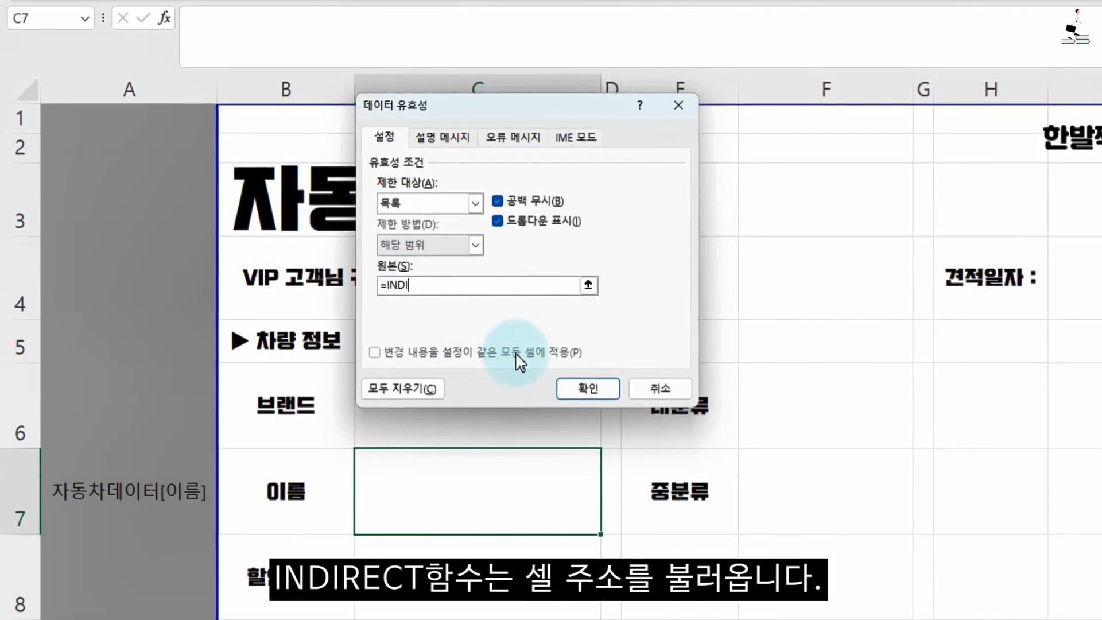
pyautogui.write('NDIRECT')
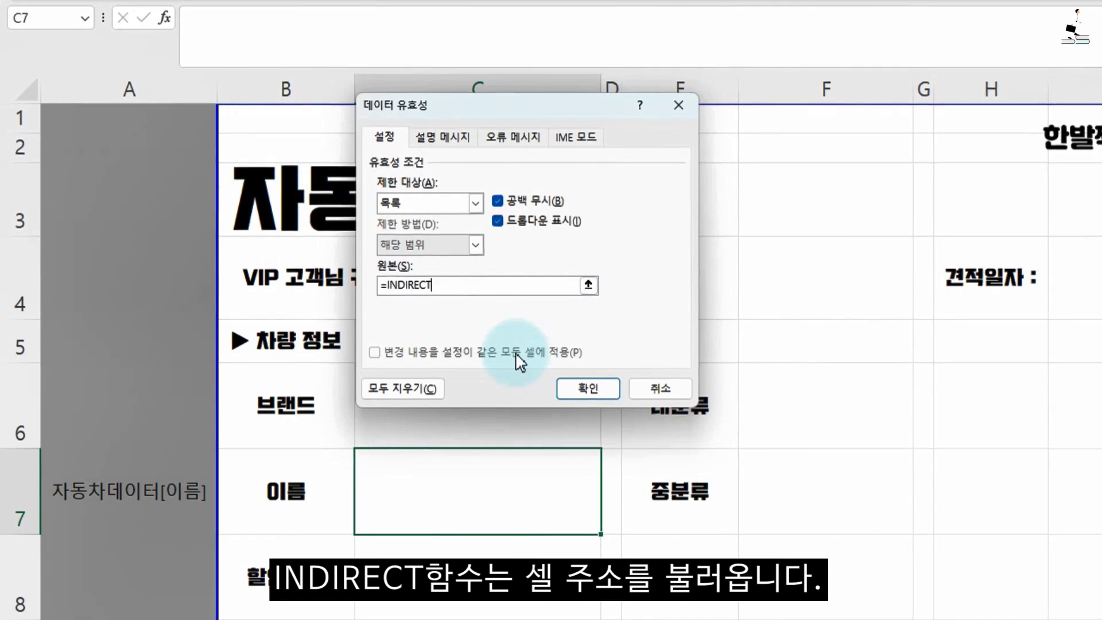
pyautogui.write('(')
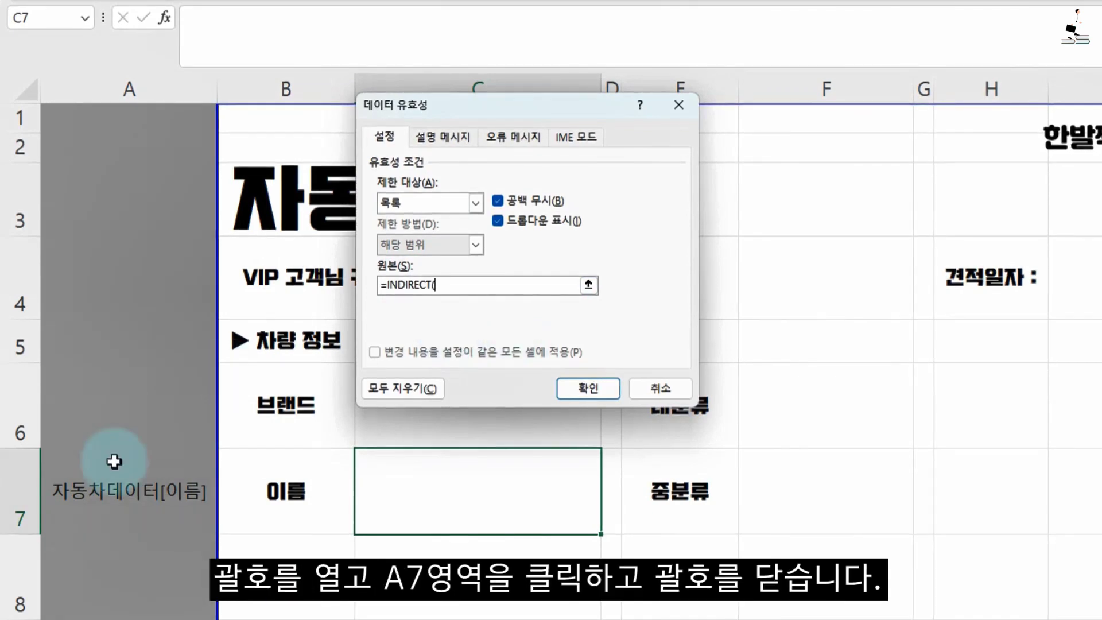
pyautogui.click(128, 497)
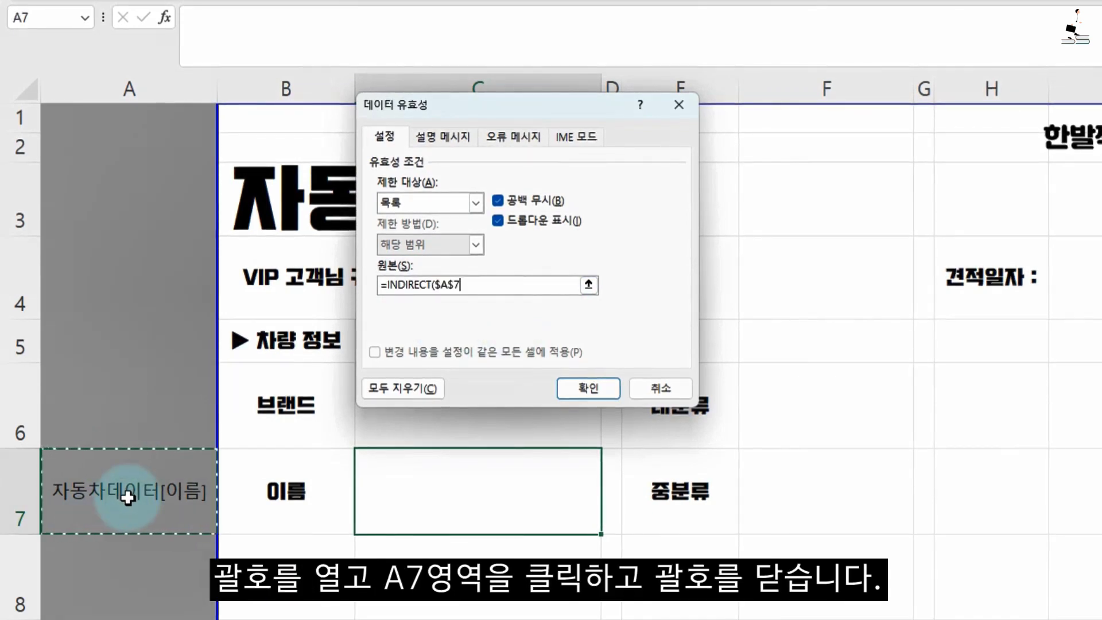
pyautogui.write(')')
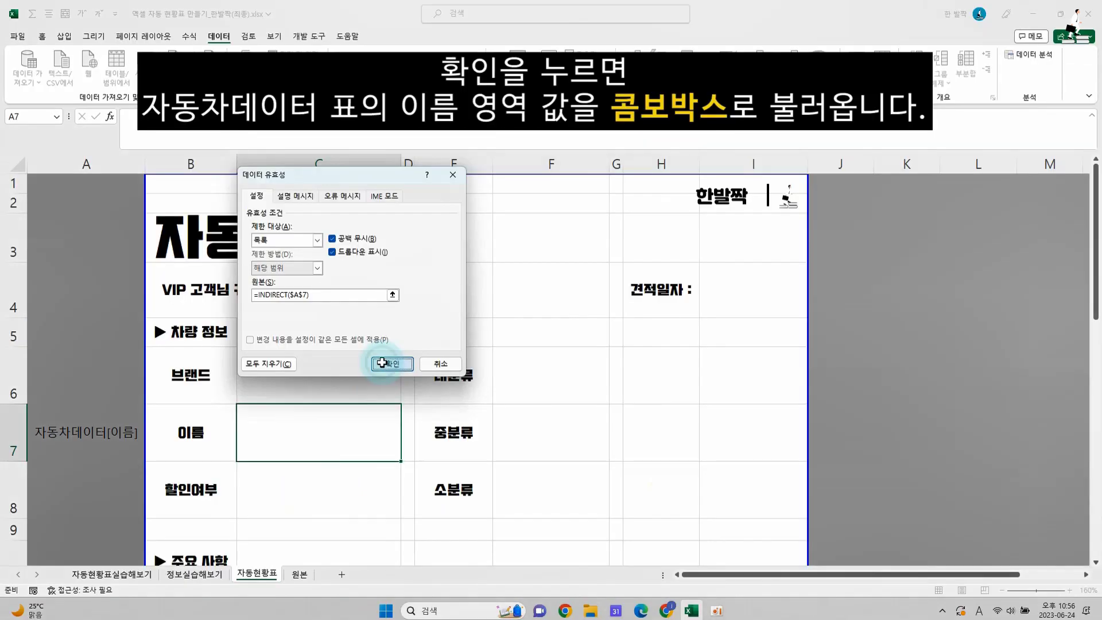
pyautogui.click(589, 388)
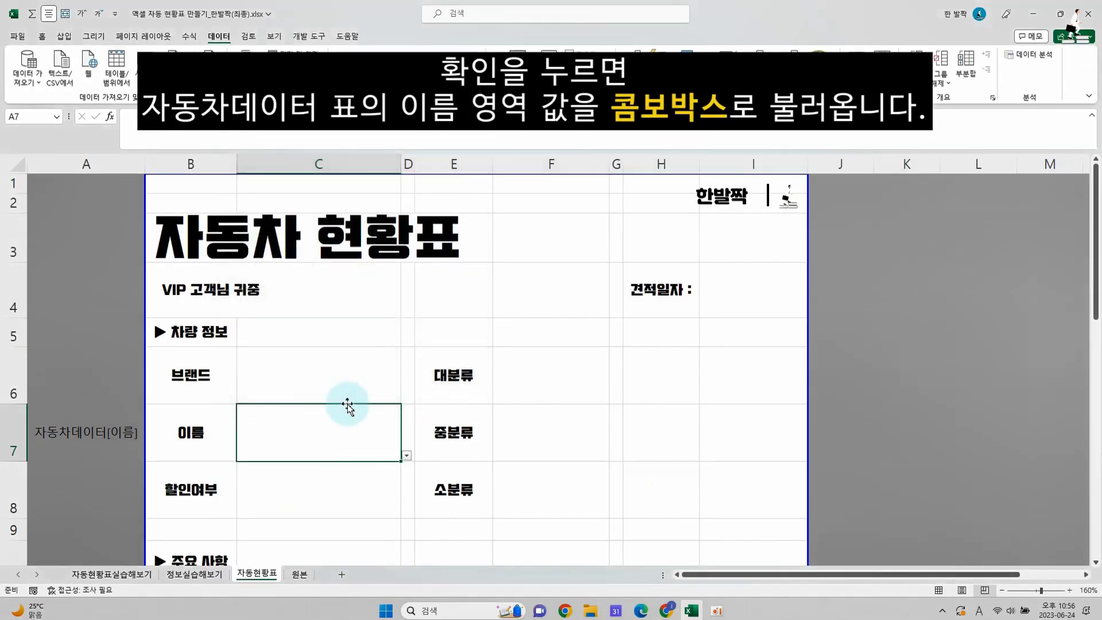
pyautogui.click(407, 456)
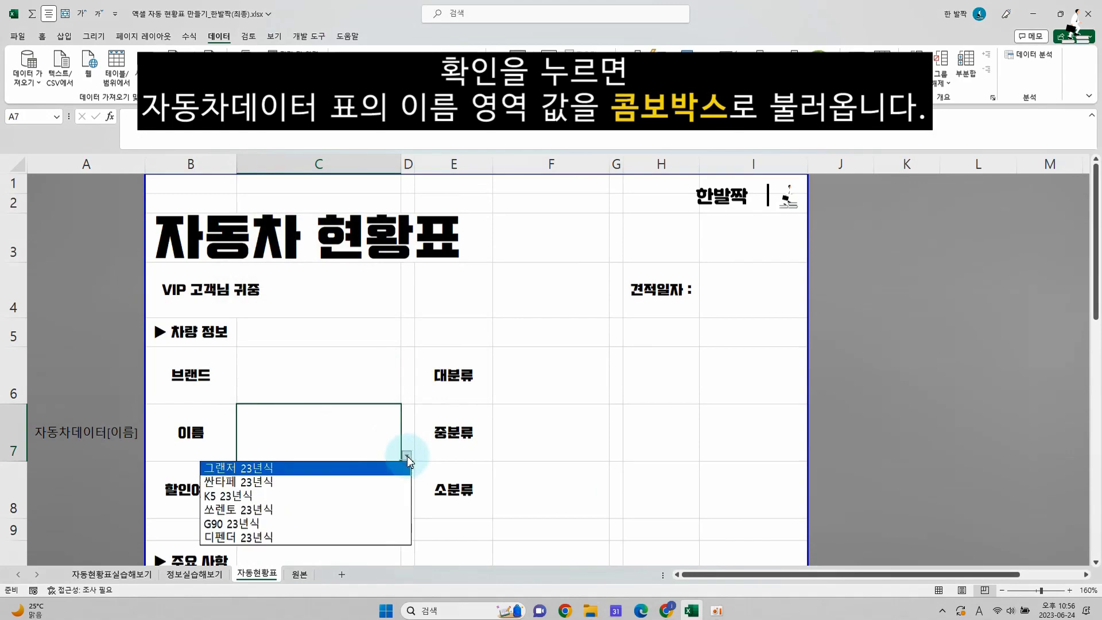
pyautogui.click(346, 464)
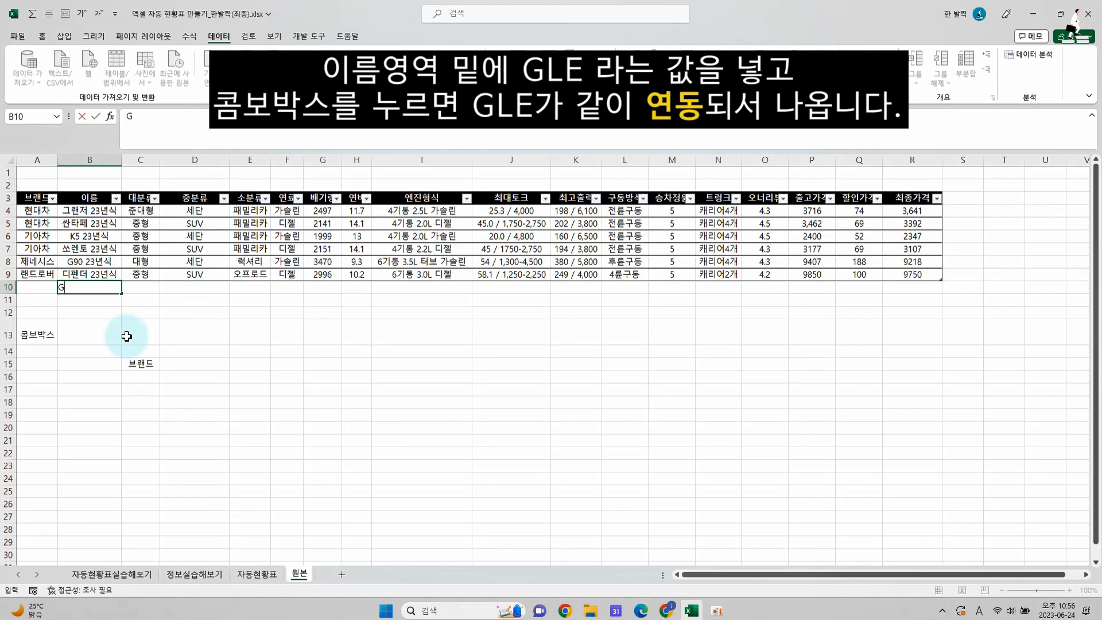
# Add GLE in B10 below the 이름 values on the 원본 sheet and choose it in the C7 dropdown on 자동현황표
pyautogui.write('G90 23년식')
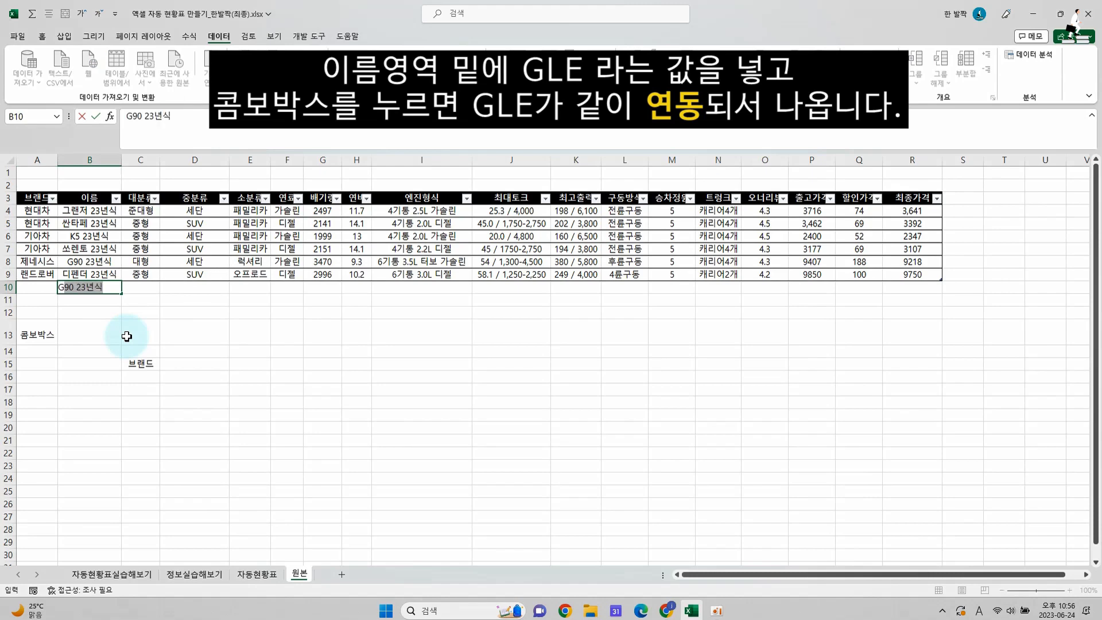
pyautogui.press('Return')
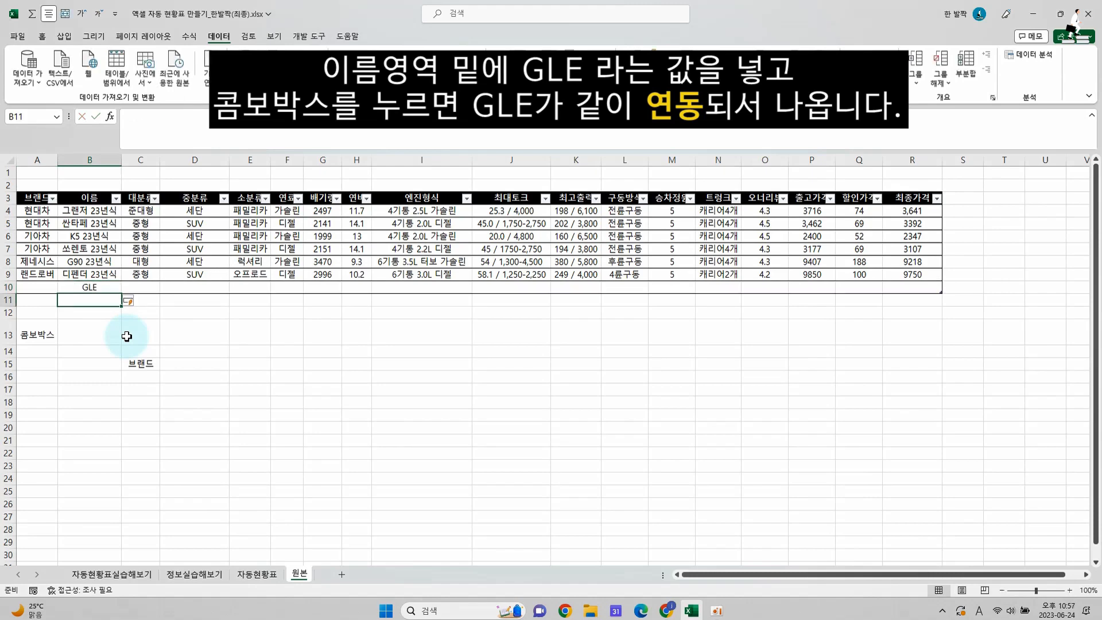
pyautogui.click(257, 574)
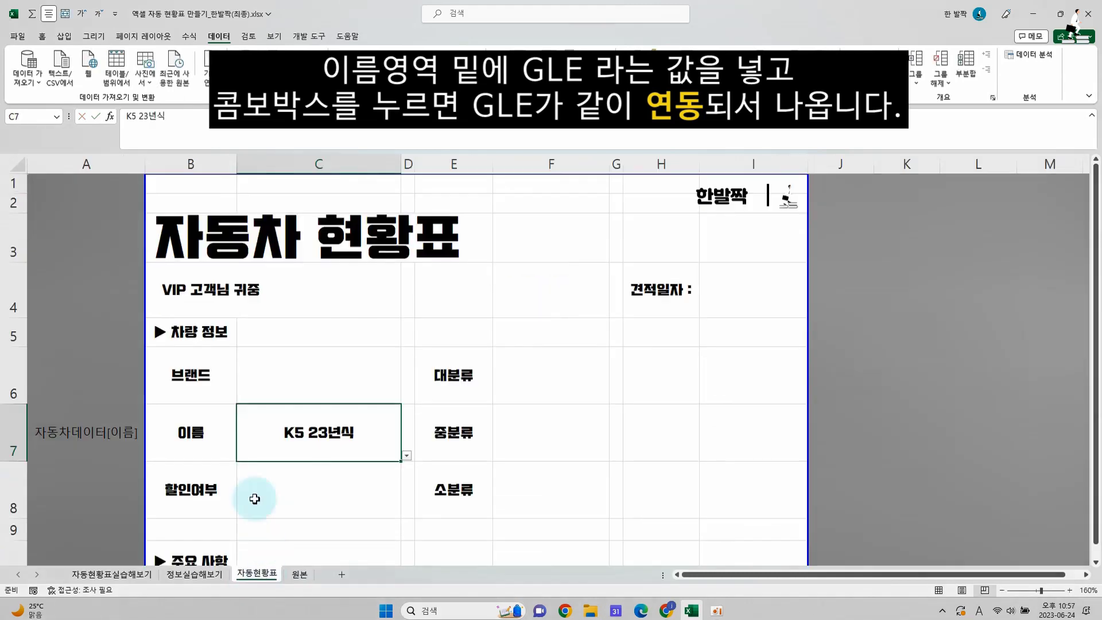
pyautogui.click(406, 455)
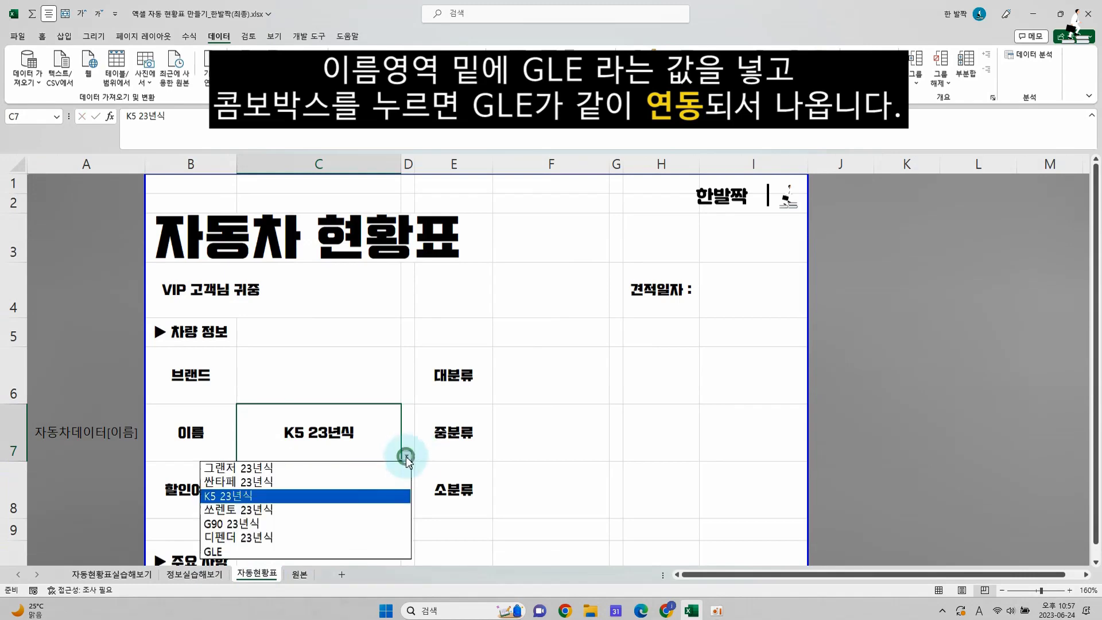
pyautogui.click(270, 558)
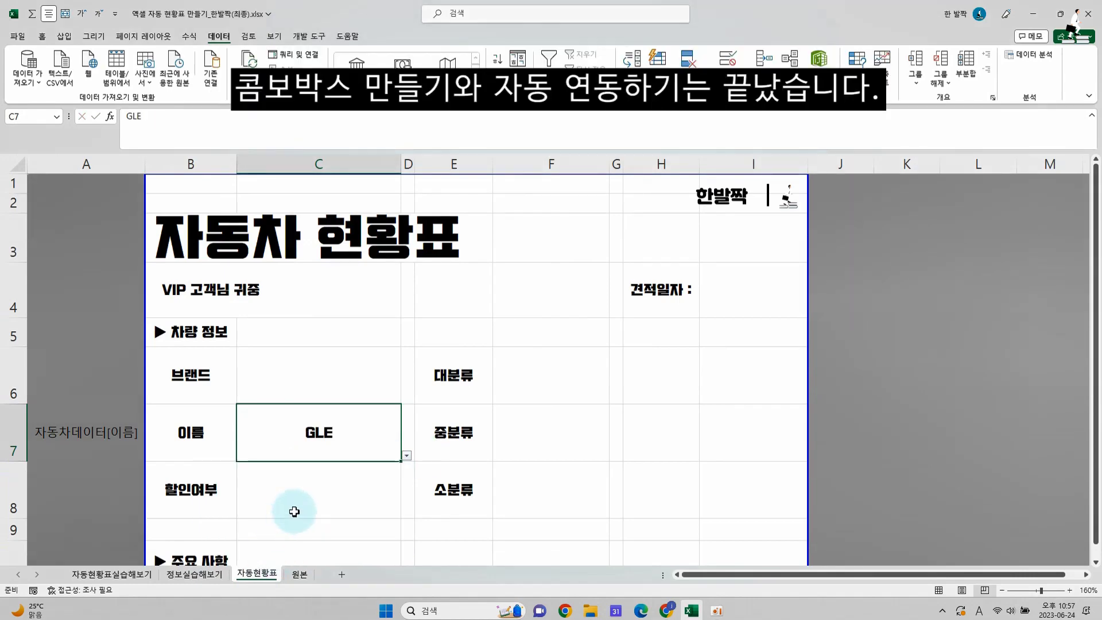
# Delete row 10 with the GLE entry from the 원본 sheet
pyautogui.click(299, 575)
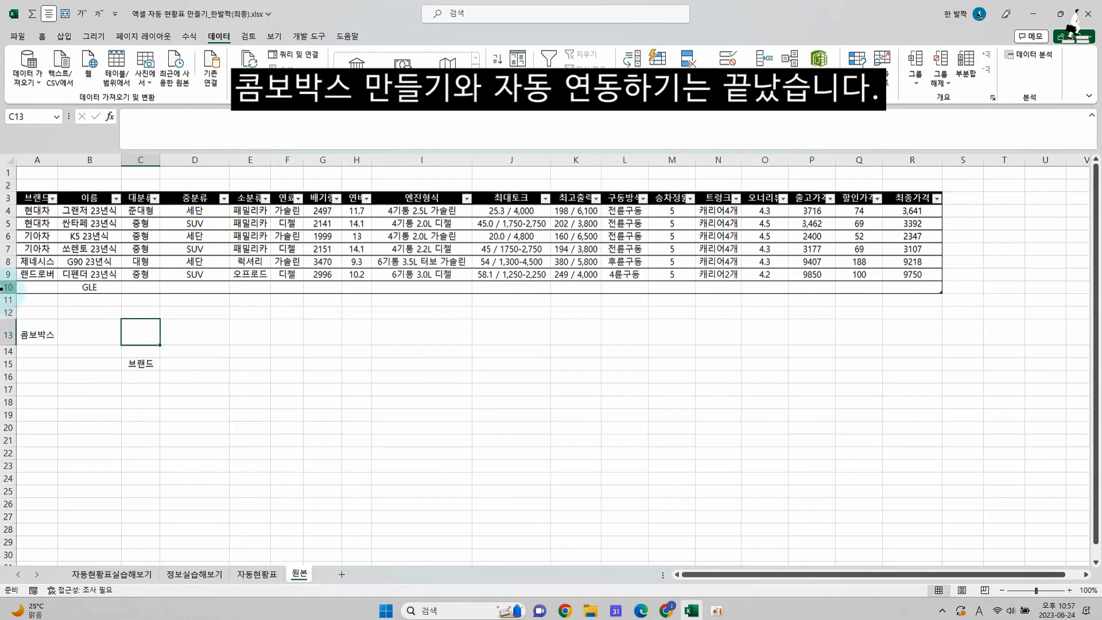
pyautogui.rightClick(3, 287)
pyautogui.click(35, 405)
pyautogui.click(81, 339)
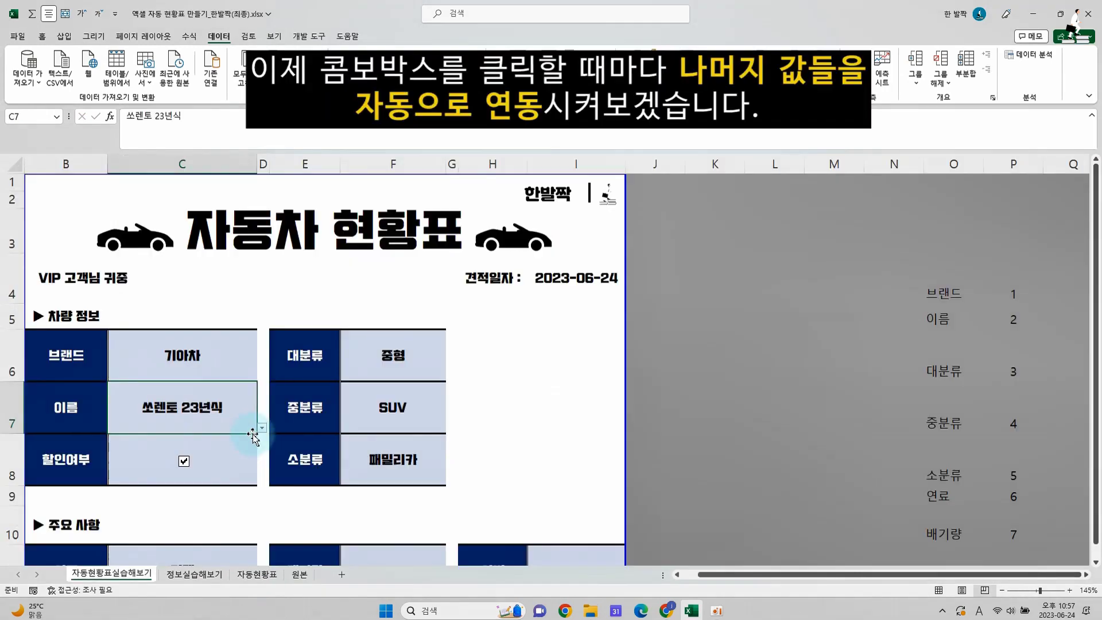
# Choose 그랜저 23년식 and then 싼타페 23년식 in the 이름 dropdown C7 of the 자동현황표실습해보기 sheet
pyautogui.click(262, 428)
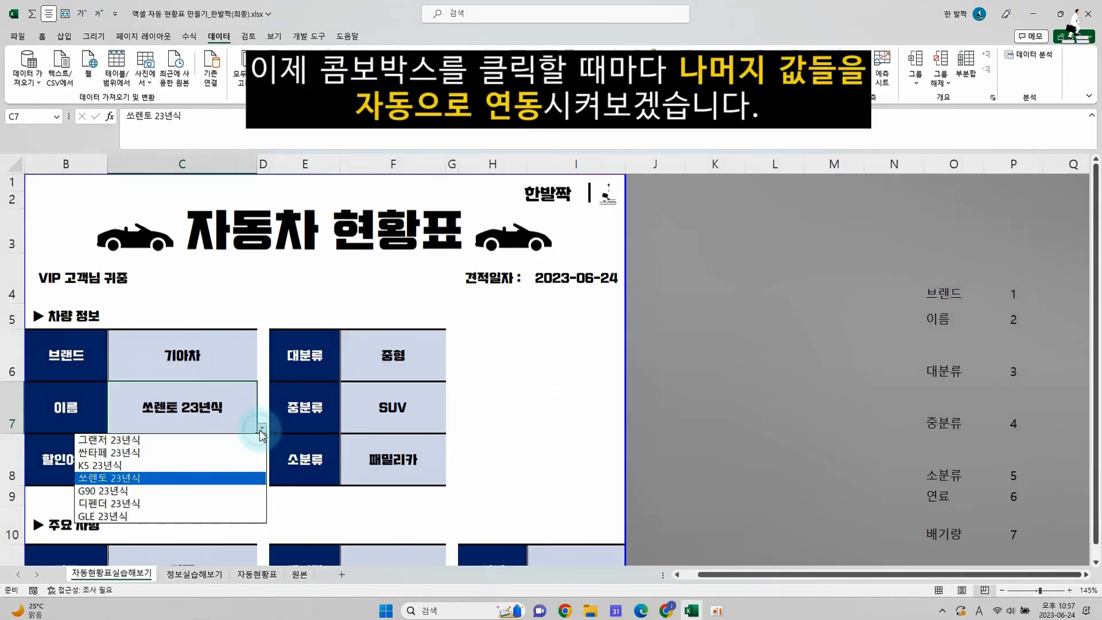
pyautogui.click(232, 434)
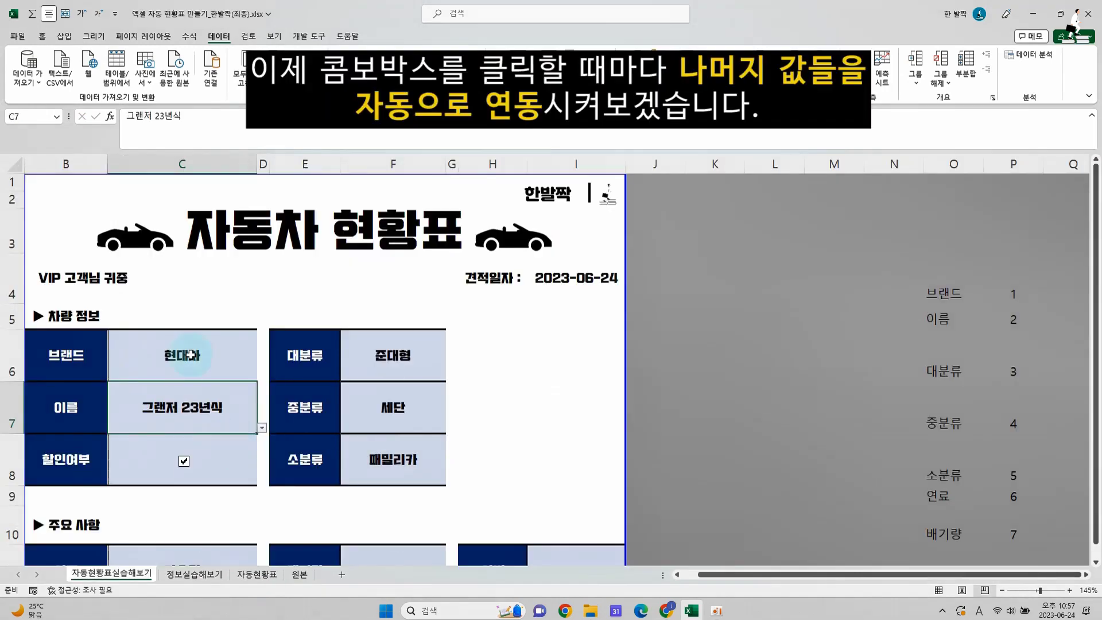
pyautogui.click(261, 428)
pyautogui.click(223, 468)
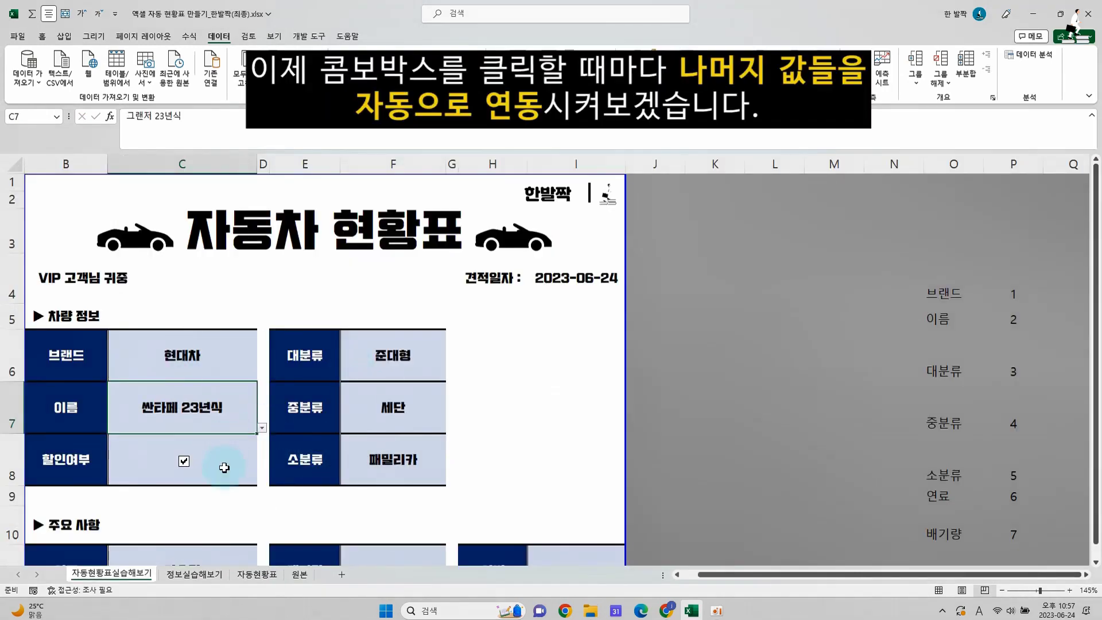
# Examine the INDEX and MATCH formula in the 브랜드 cell C6 of the 자동현황표실습해보기 sheet, leaving it unedited
pyautogui.click(256, 574)
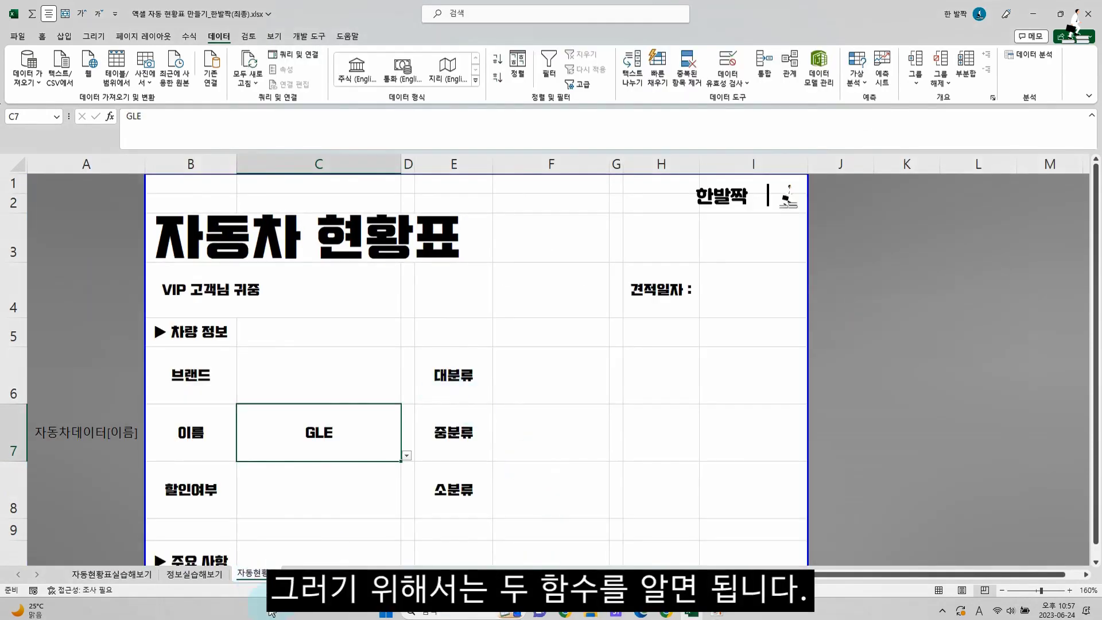
pyautogui.click(132, 574)
pyautogui.doubleClick(204, 366)
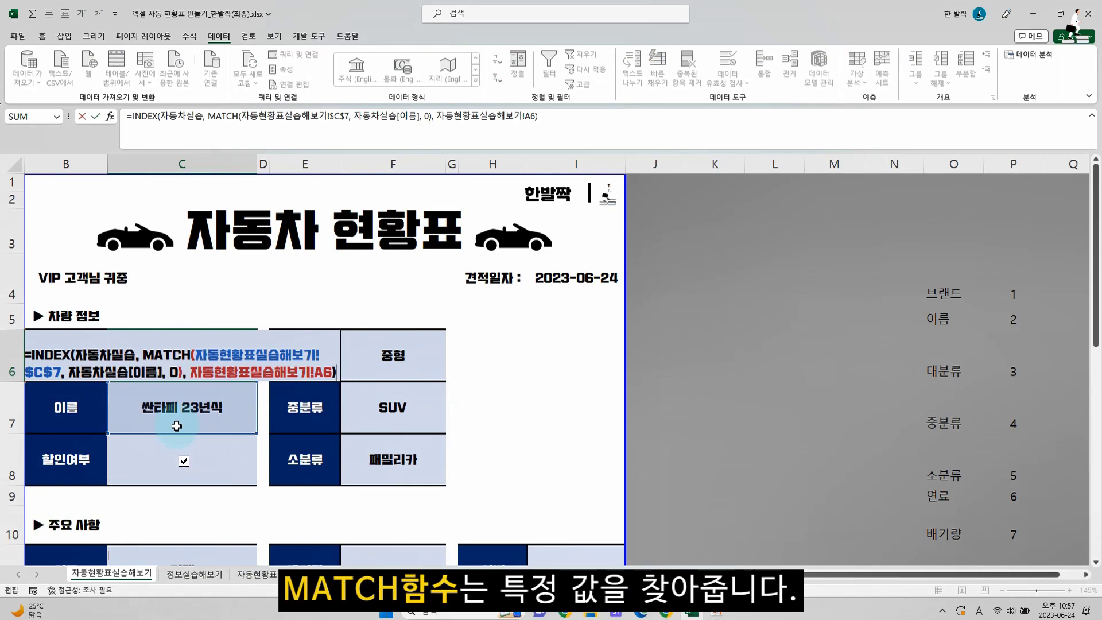
pyautogui.press('Escape')
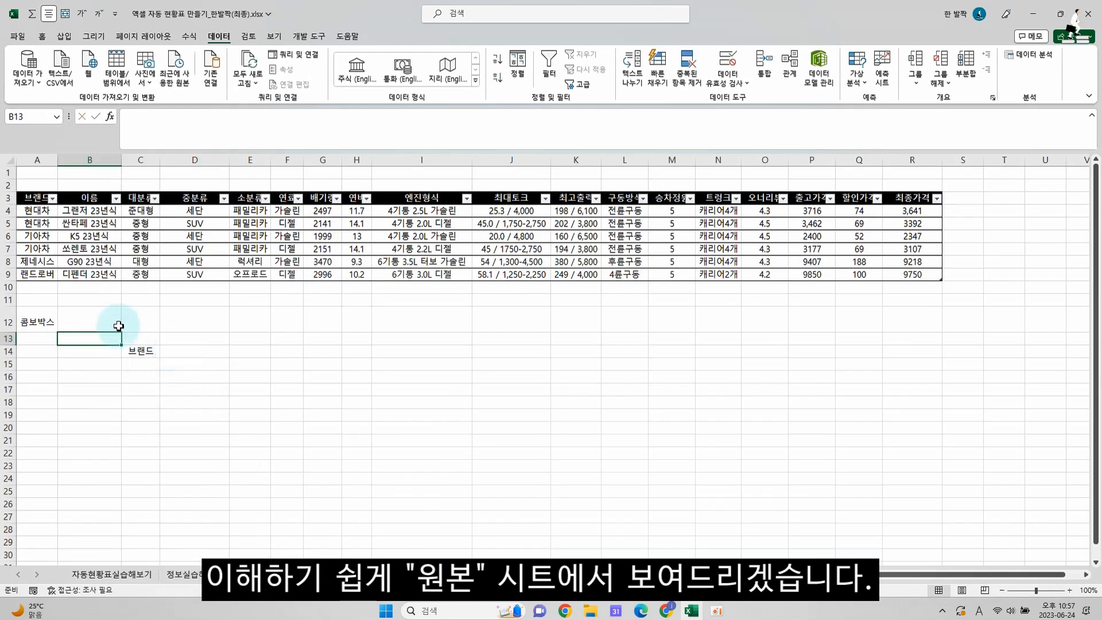
# Choose 쏘렌토 23년식 and then 디펜더 23년식 in the 콤보박스 dropdown in B12 of the 원본 sheet
pyautogui.click(99, 322)
pyautogui.click(89, 230)
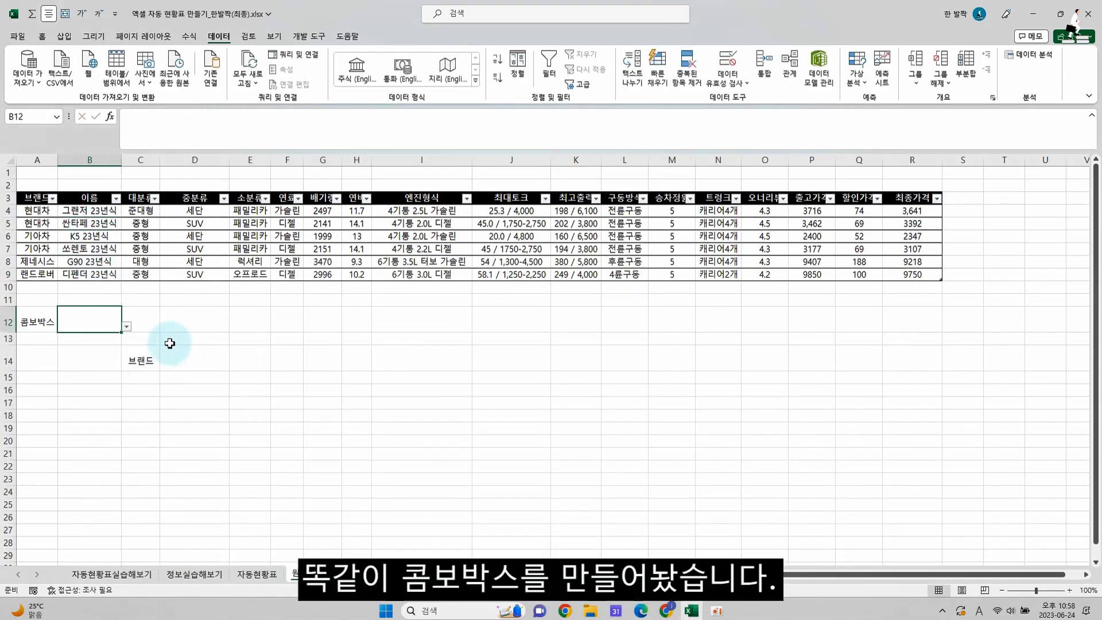
pyautogui.click(110, 322)
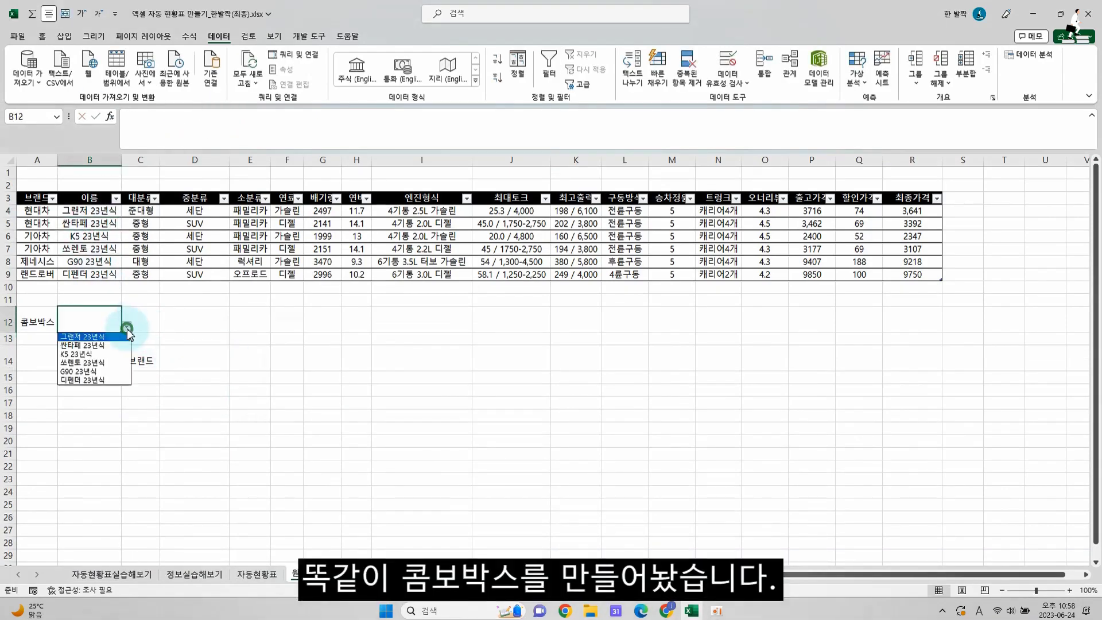
pyautogui.click(106, 363)
pyautogui.click(126, 326)
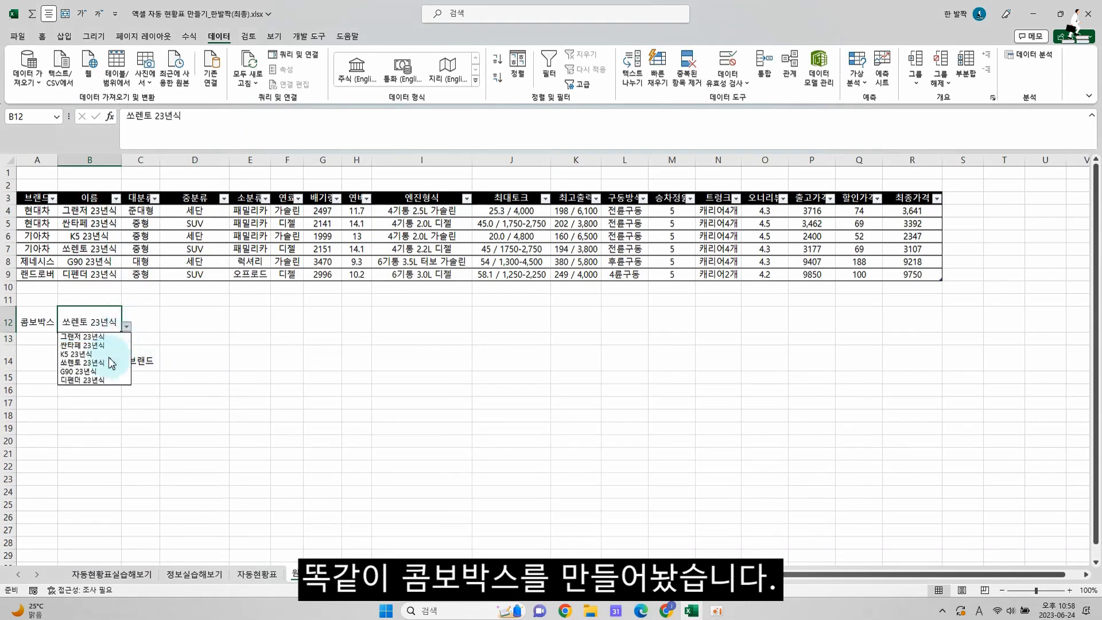
pyautogui.click(91, 382)
# Start an INDEX formula in D14 beside the 브랜드 label, with the whole 자동차데이터 table as its array
pyautogui.click(188, 366)
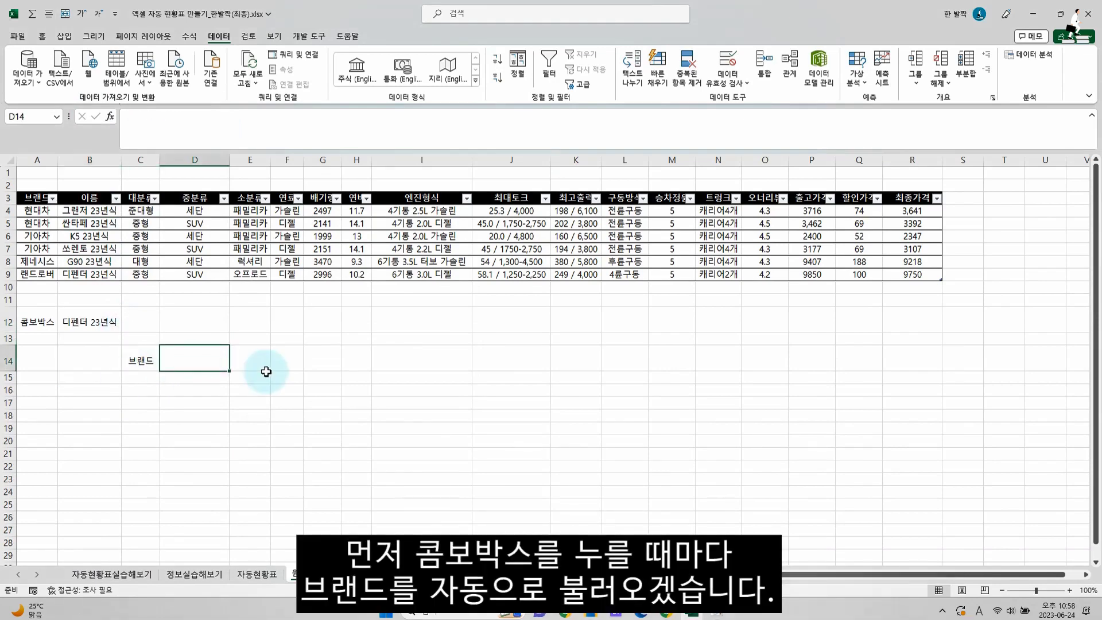
pyautogui.write('=INDEX')
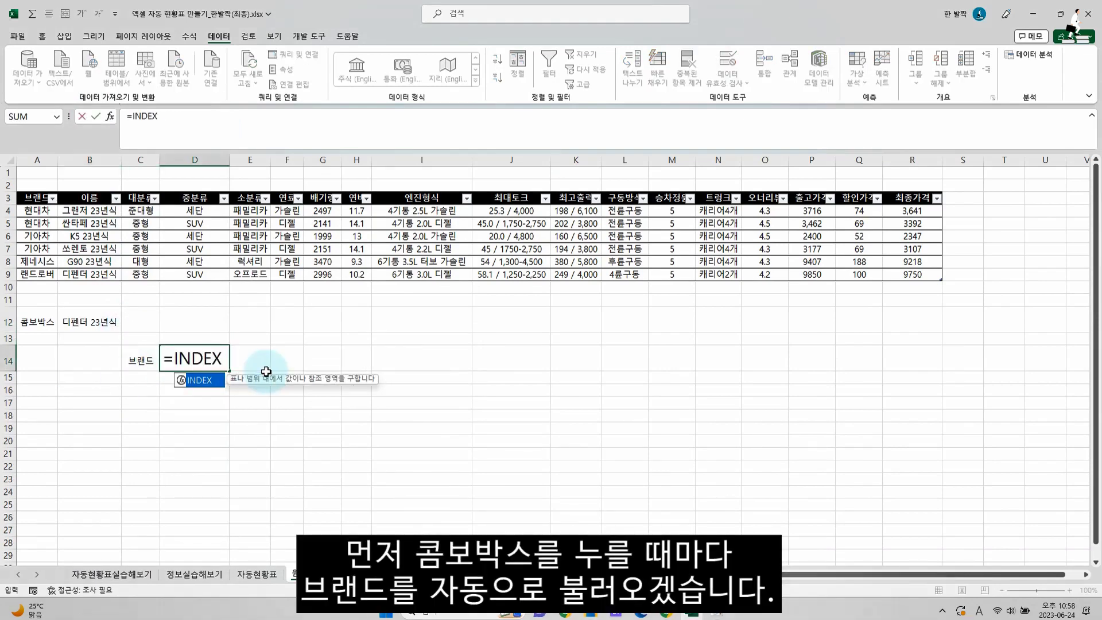
pyautogui.write('(')
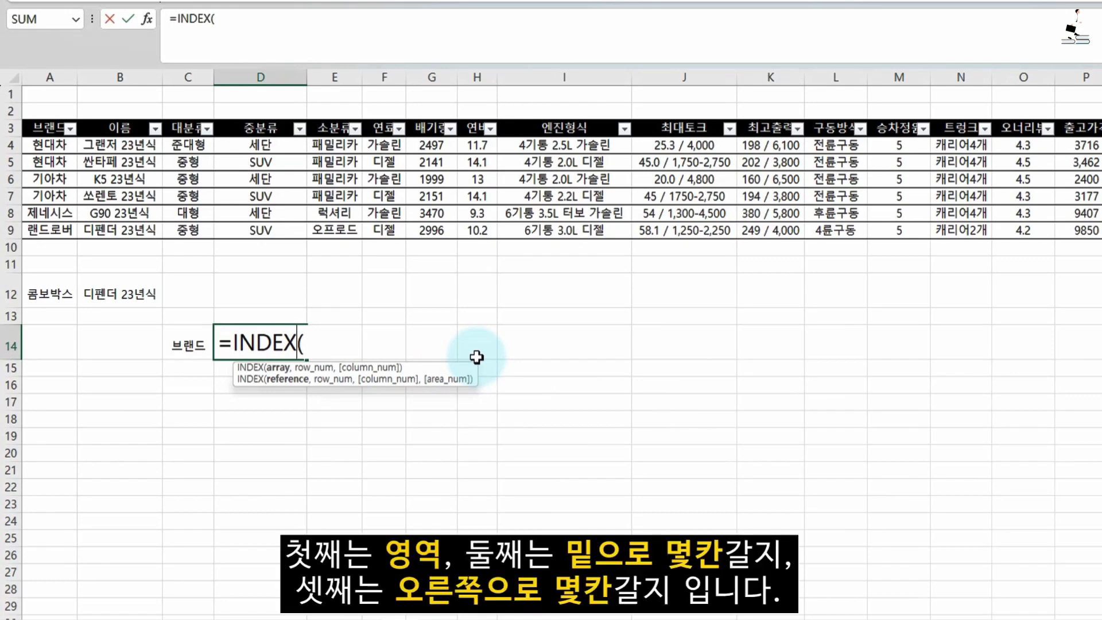
pyautogui.click(51, 145)
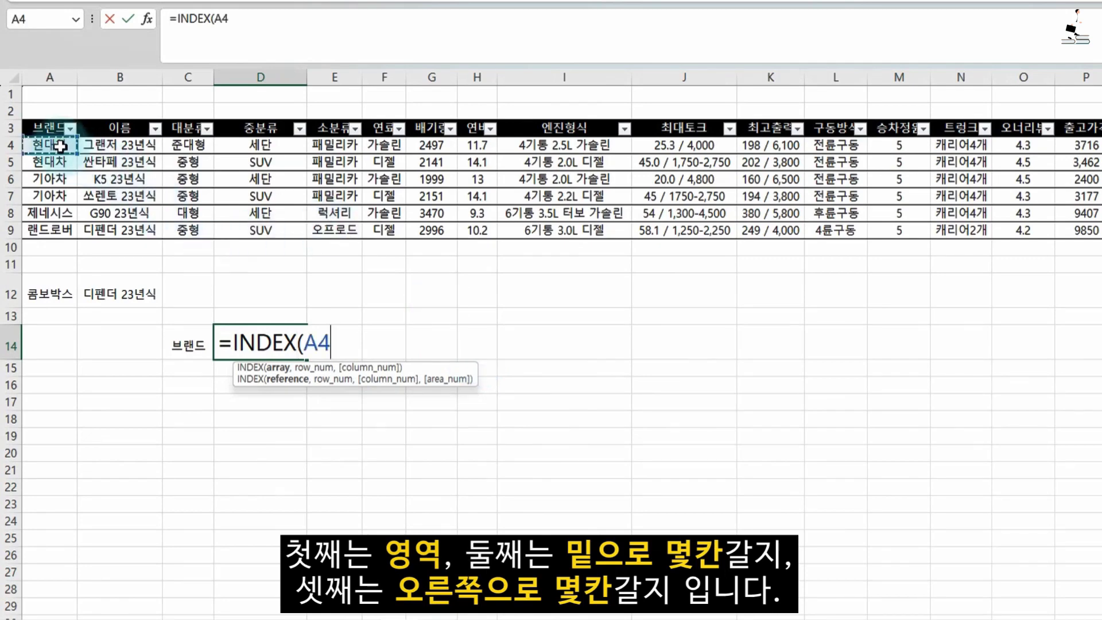
pyautogui.hotkey('ctrl', 'shift', 'End')
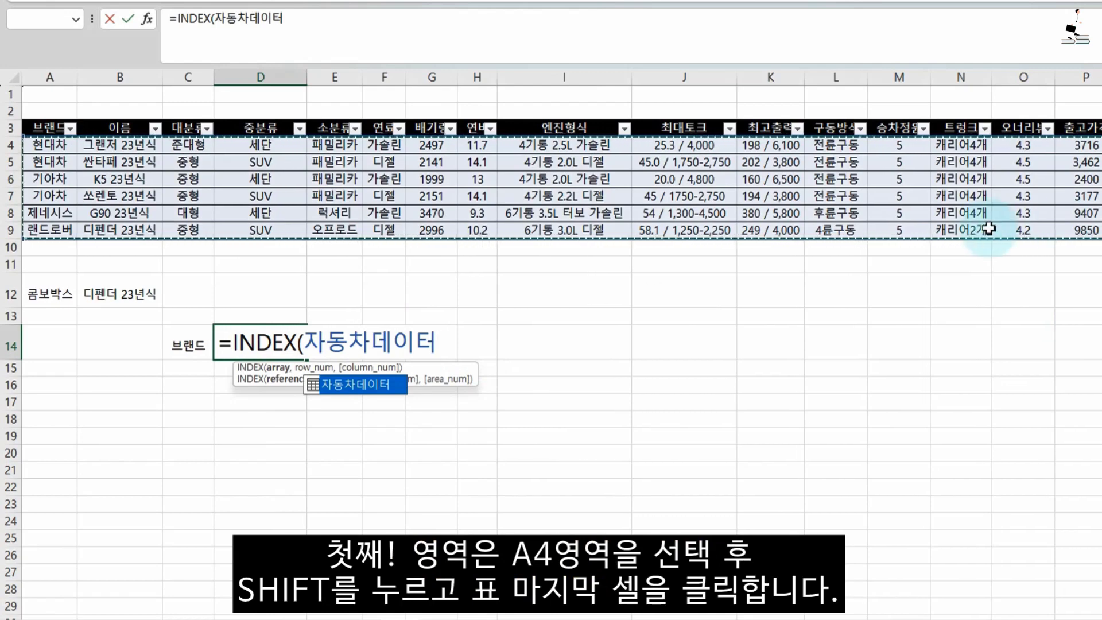
pyautogui.write(',')
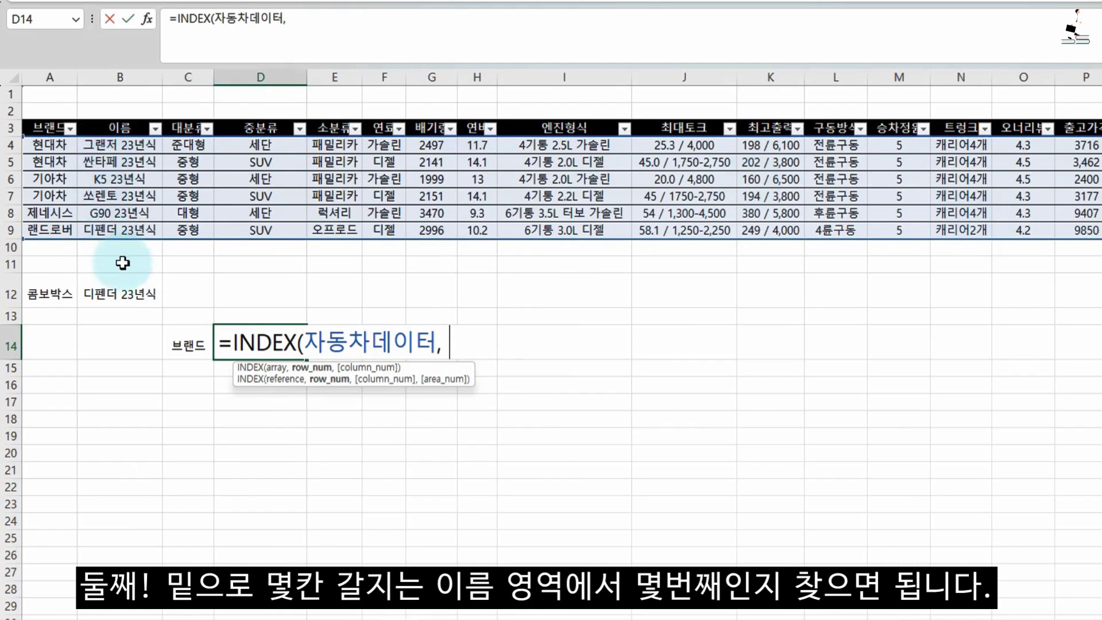
# Add a MATCH function as the row argument, looking up $B$12 in 자동차데이터[이름] with match type 0
pyautogui.write('MATCH')
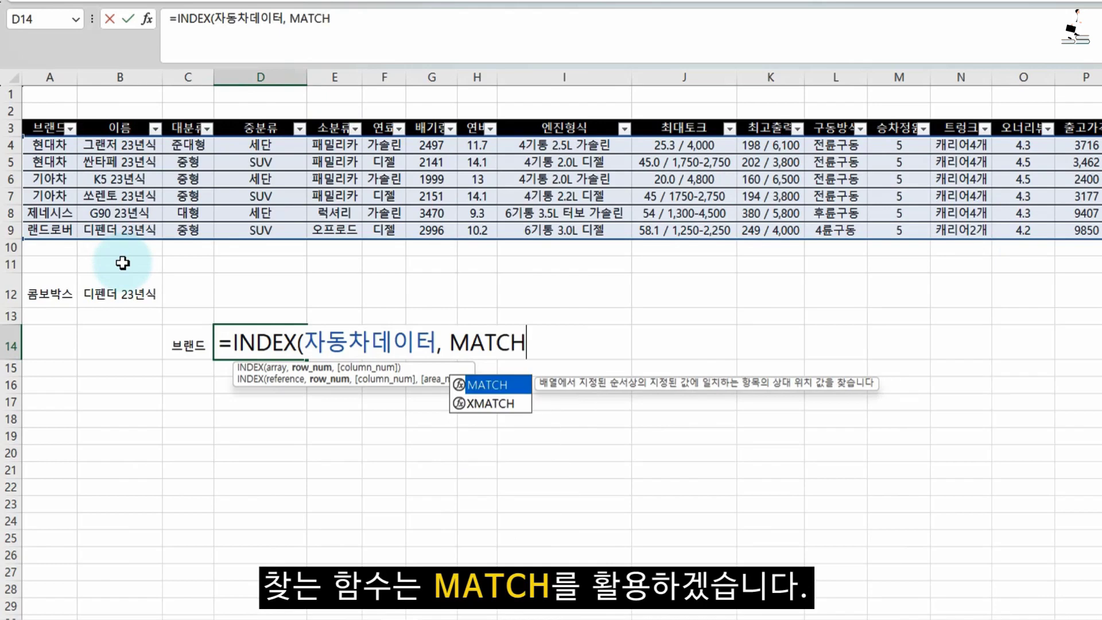
pyautogui.write('(')
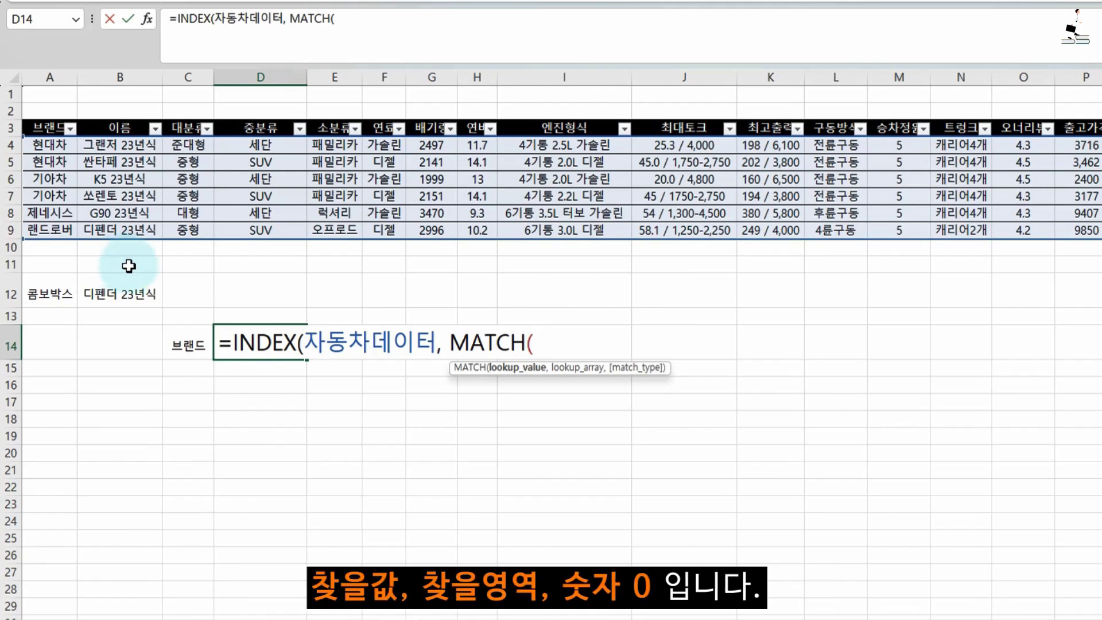
pyautogui.click(135, 298)
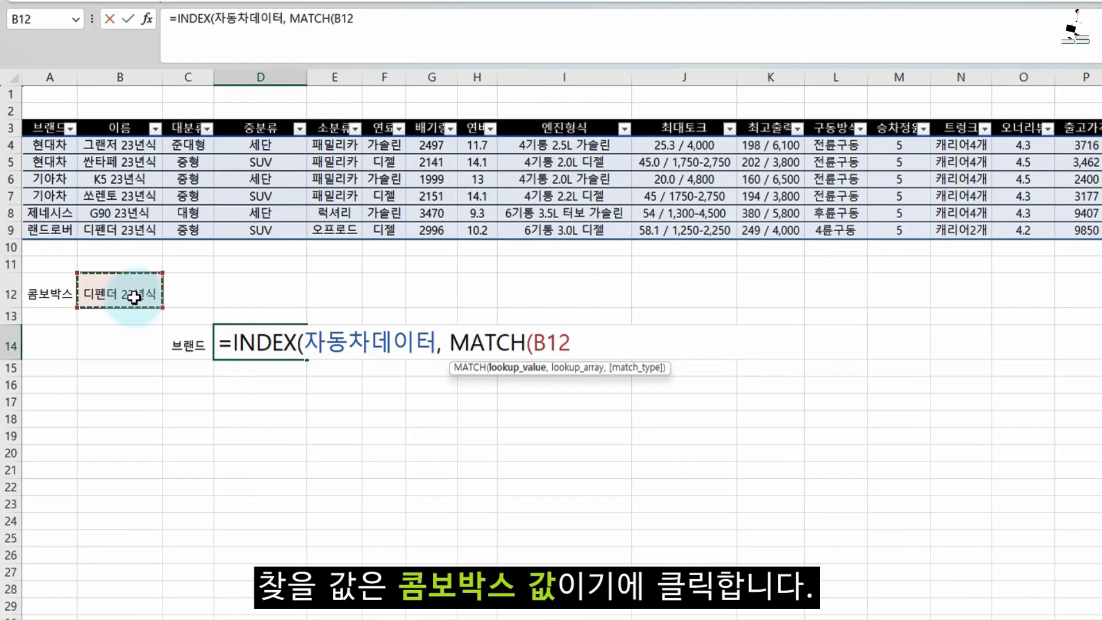
pyautogui.press('F4')
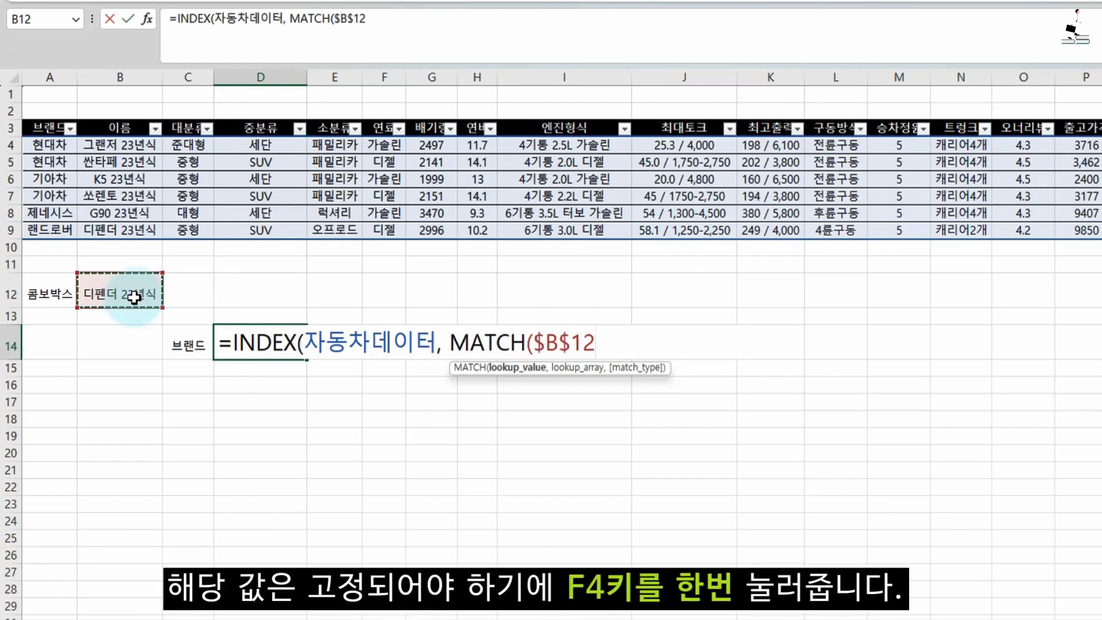
pyautogui.write(',')
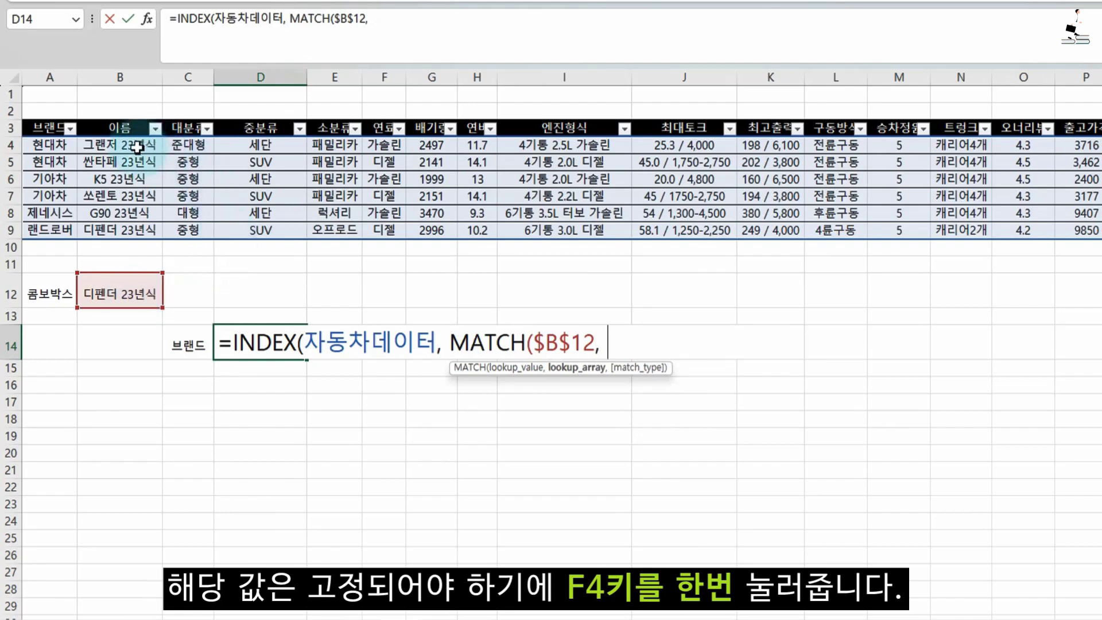
pyautogui.moveTo(136, 144); pyautogui.dragTo(140, 230)
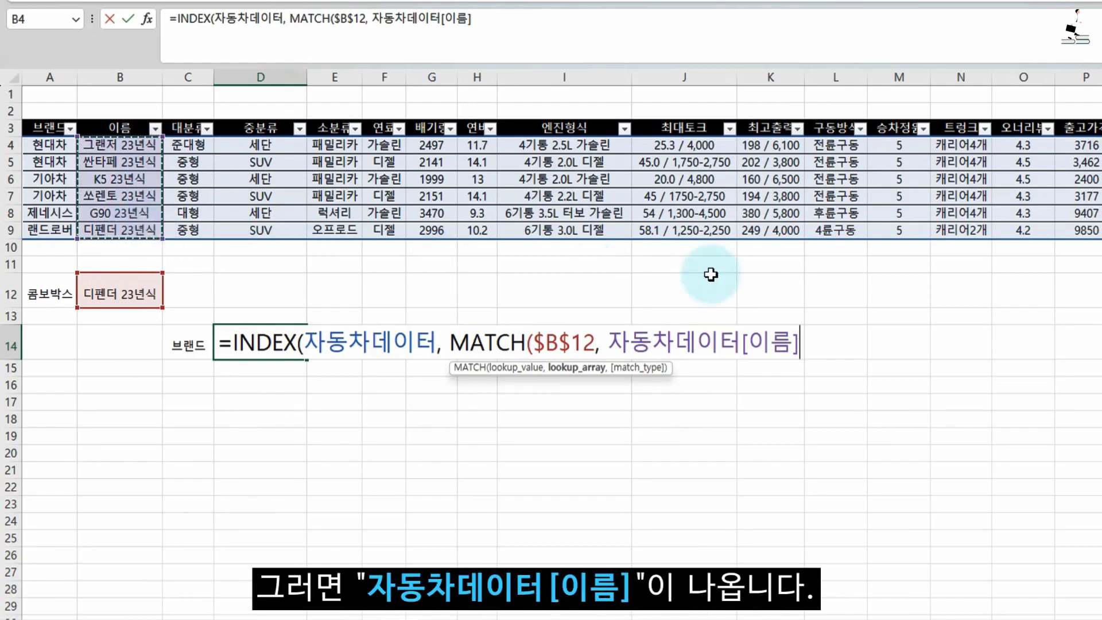
pyautogui.write(', ')
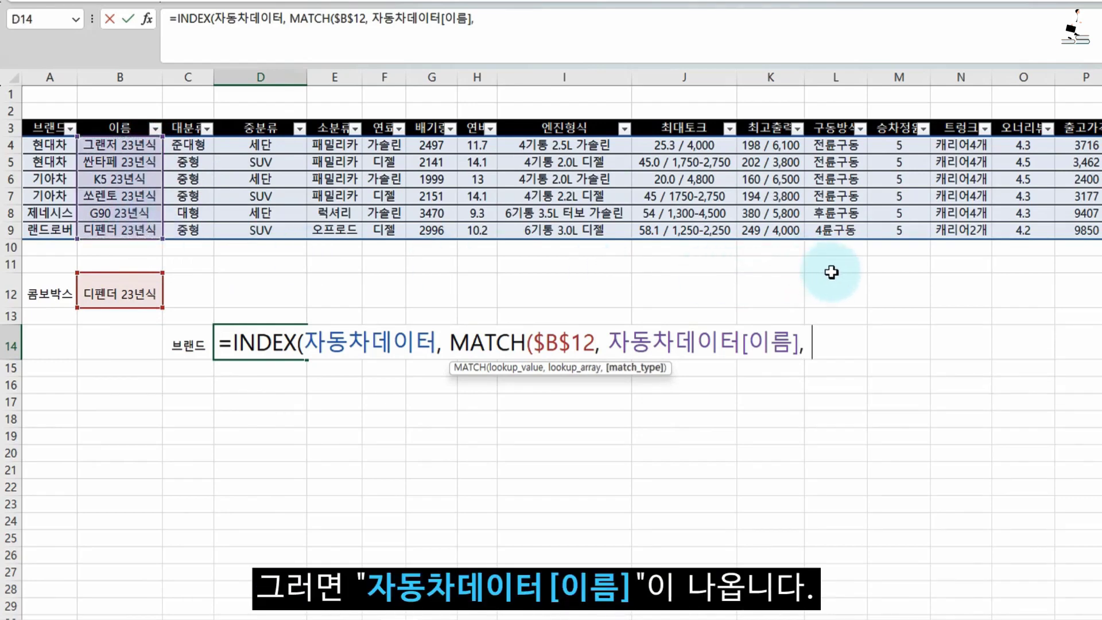
pyautogui.write('0)')
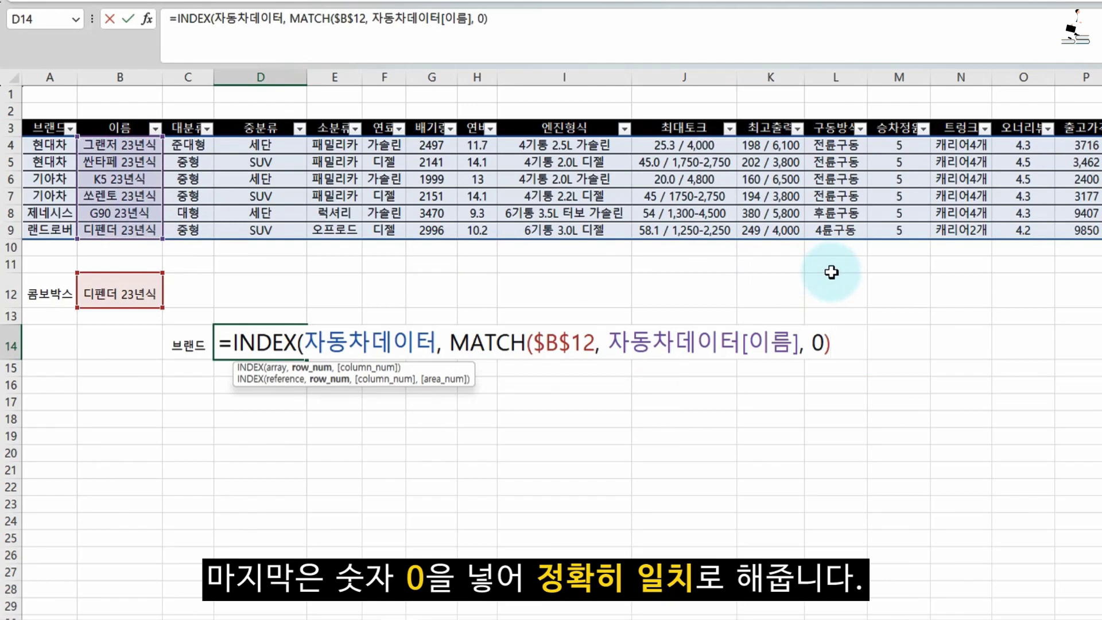
# Complete the INDEX formula in D14 with column number 1 and enter it
pyautogui.write(',')
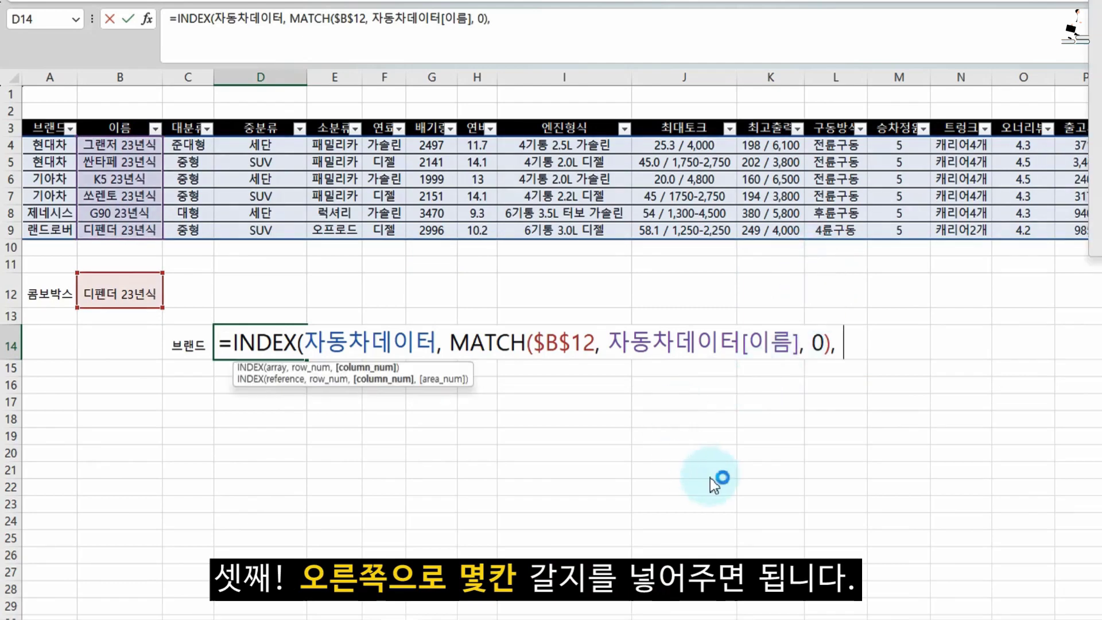
pyautogui.write('1')
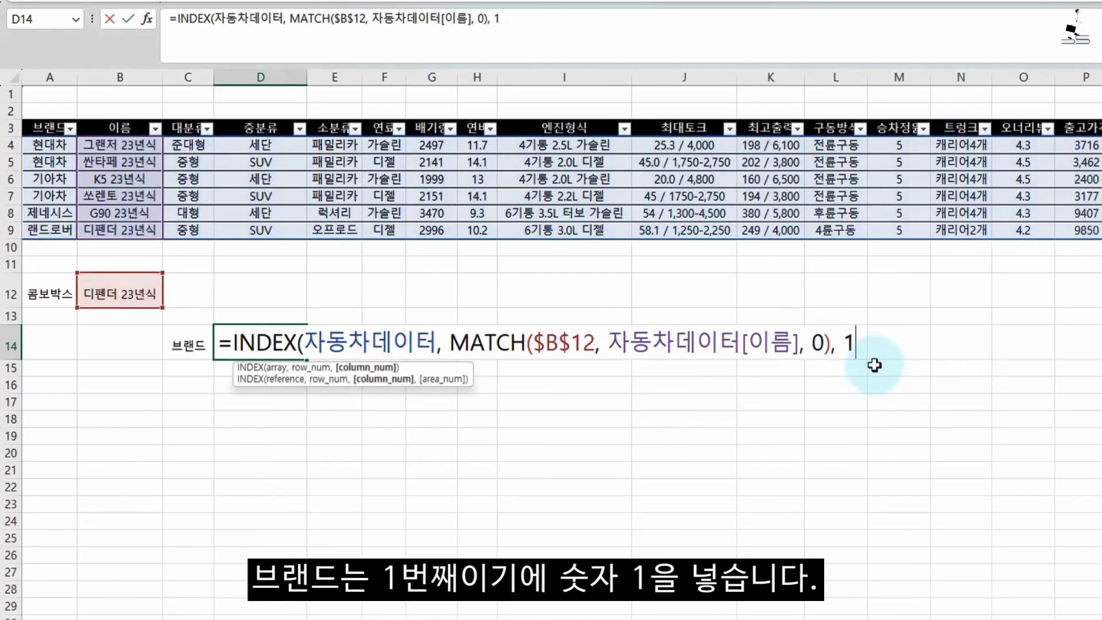
pyautogui.press('BackSpace')
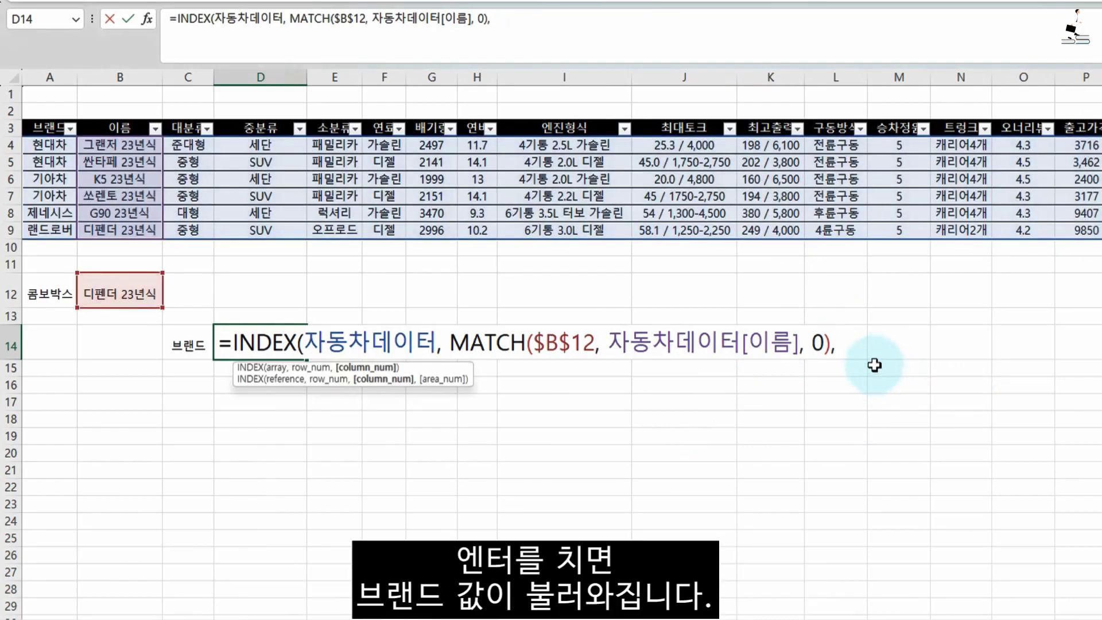
pyautogui.write('1)')
pyautogui.press('Return')
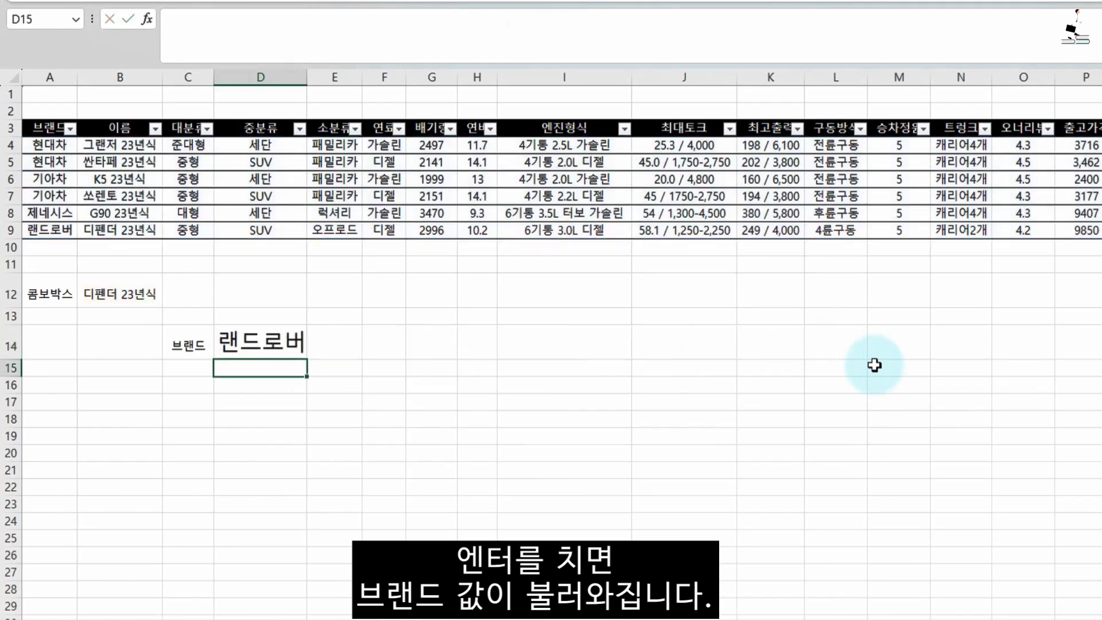
# Choose 그랜저 23년식, 싼타페 23년식 and finally G90 23년식 in the 콤보박스 dropdown in B12 to test the 브랜드 lookup
pyautogui.press('Up')
pyautogui.click(132, 293)
pyautogui.click(169, 299)
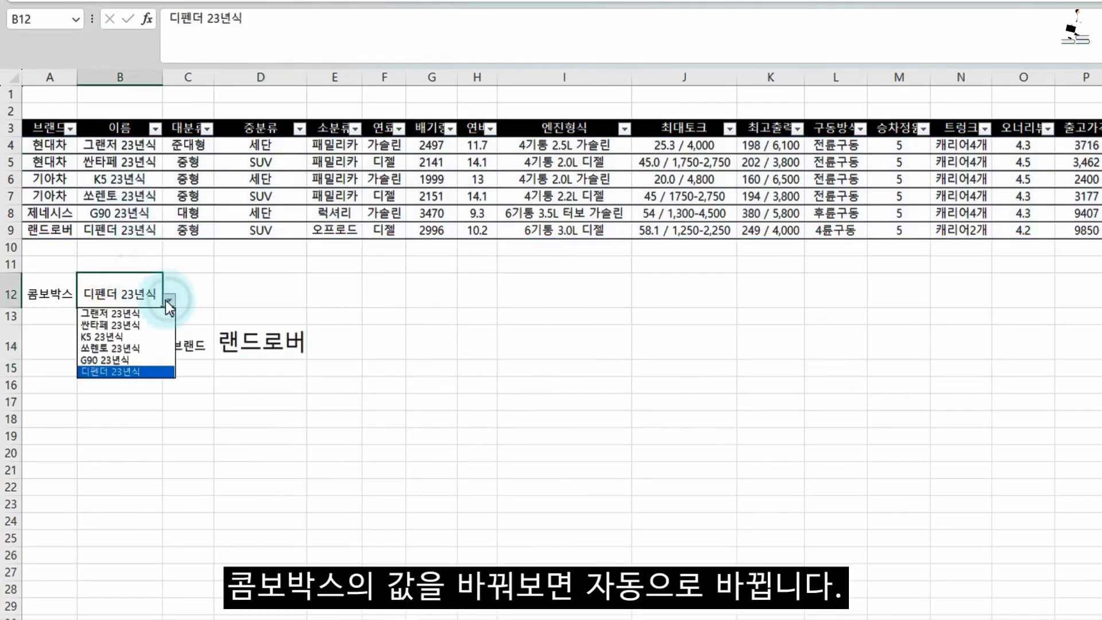
pyautogui.click(126, 314)
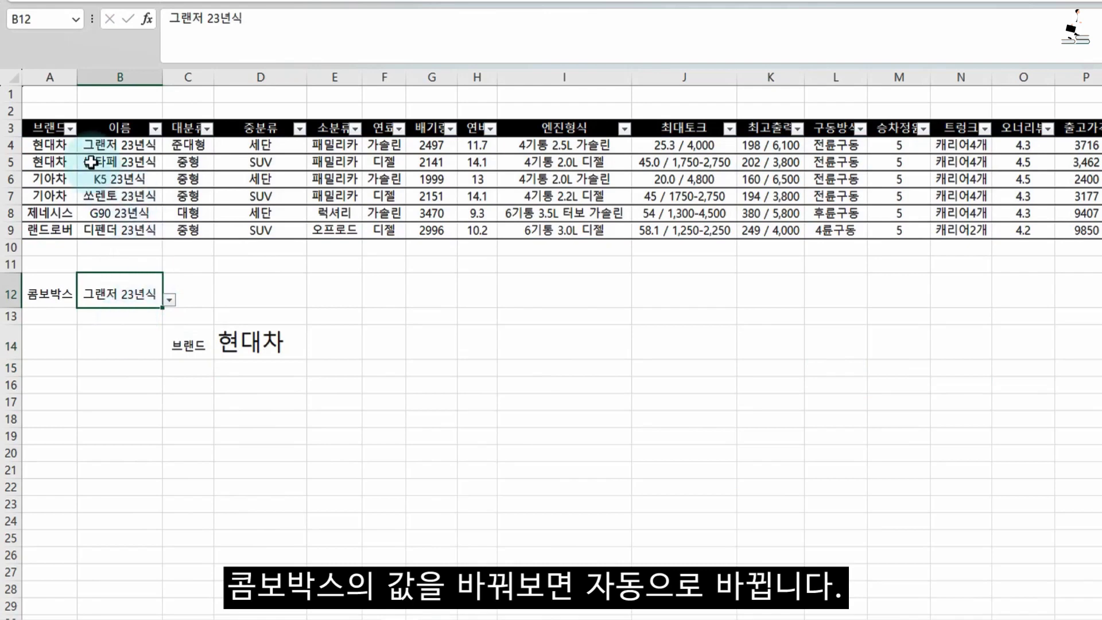
pyautogui.click(169, 299)
pyautogui.click(141, 326)
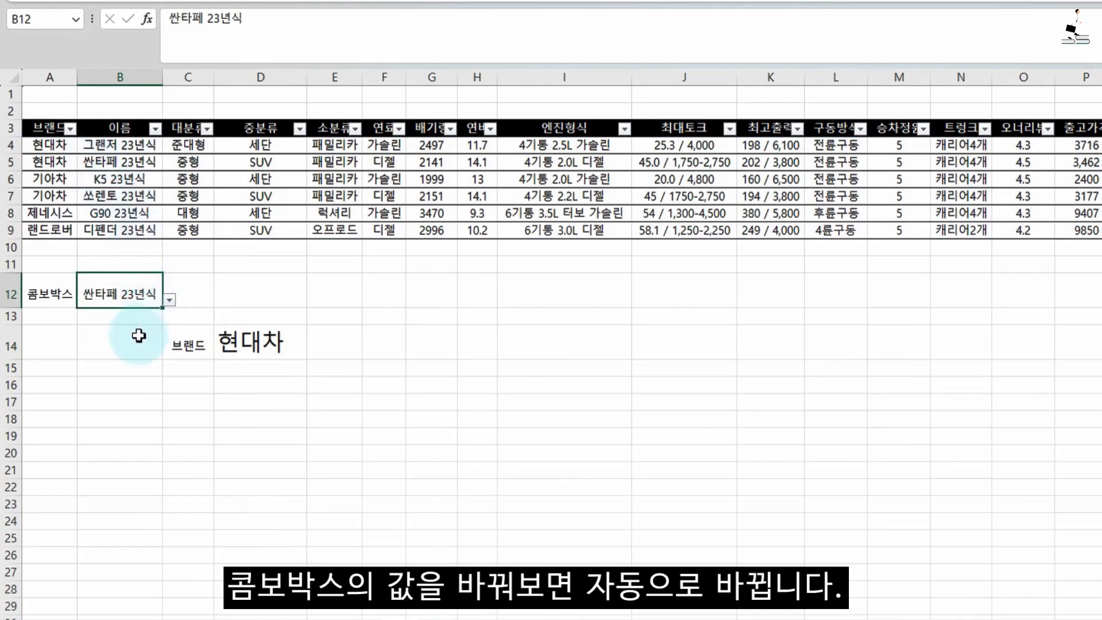
pyautogui.click(169, 299)
pyautogui.click(127, 360)
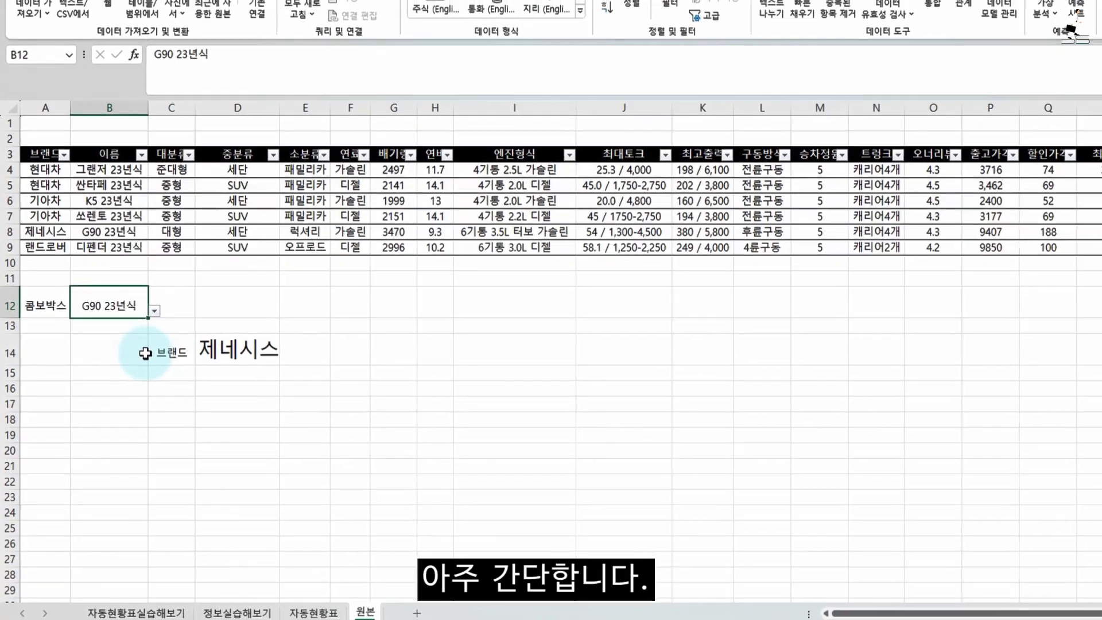
# Number the table columns from 1 to 18 in A1:R1 above the headers, and select A1:R3
pyautogui.click(49, 94)
pyautogui.write('1')
pyautogui.press('Tab')
pyautogui.write('2')
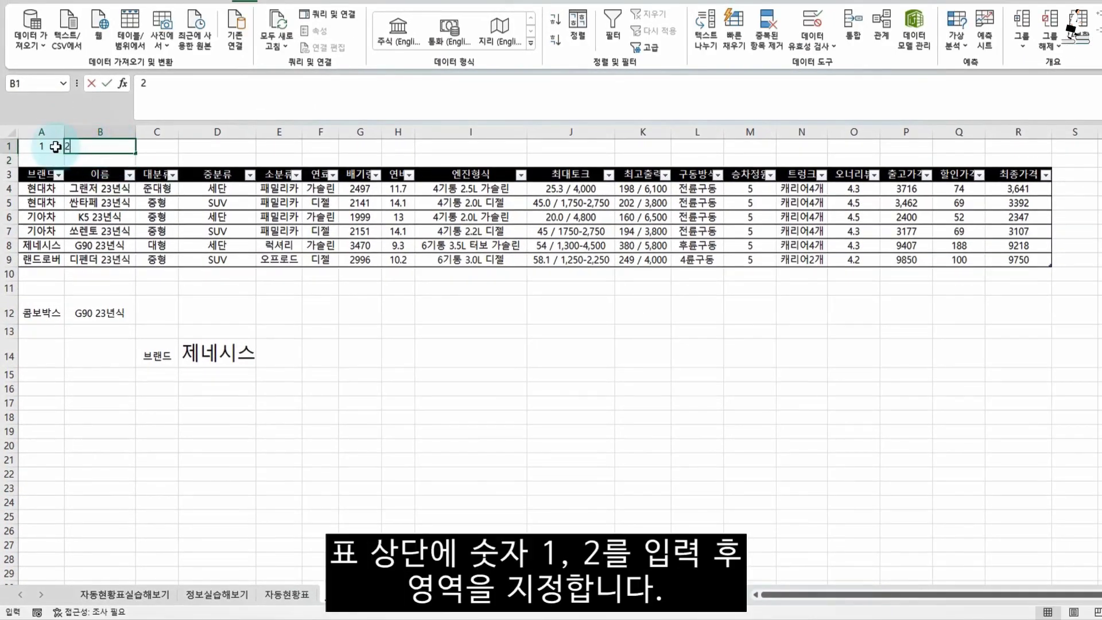
pyautogui.moveTo(41, 146)
pyautogui.mouseDown()
pyautogui.moveTo(1065, 175)
pyautogui.moveTo(1002, 185)
pyautogui.mouseUp()
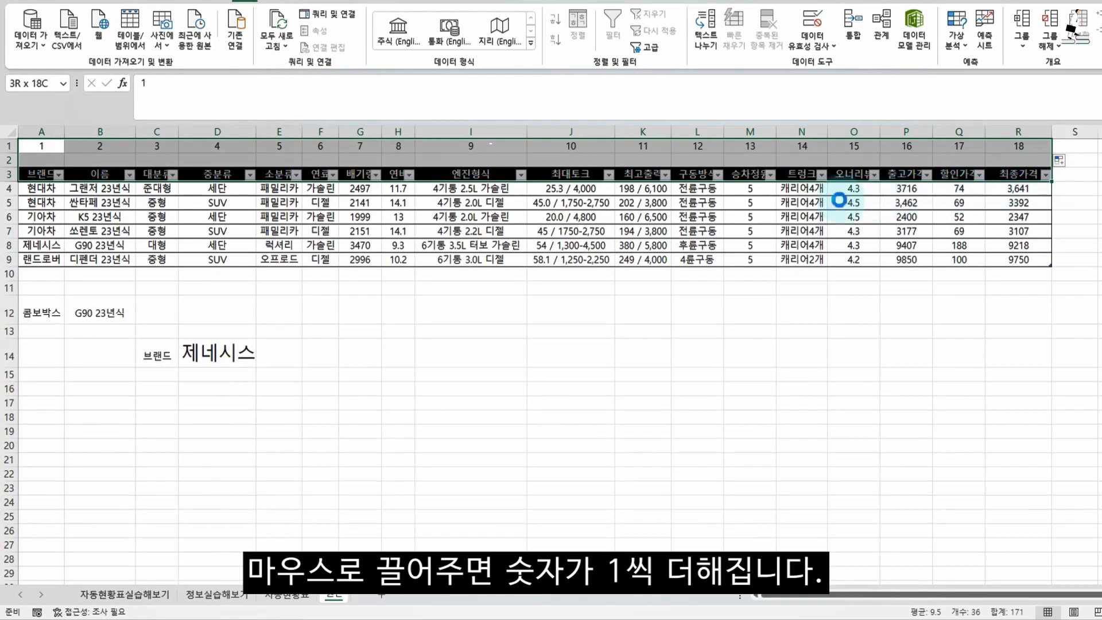
# Copy the numbers and headers in A1:R3 and paste them at A14 as values only, with rows and columns transposed
pyautogui.hotkey('ctrl', 'c')
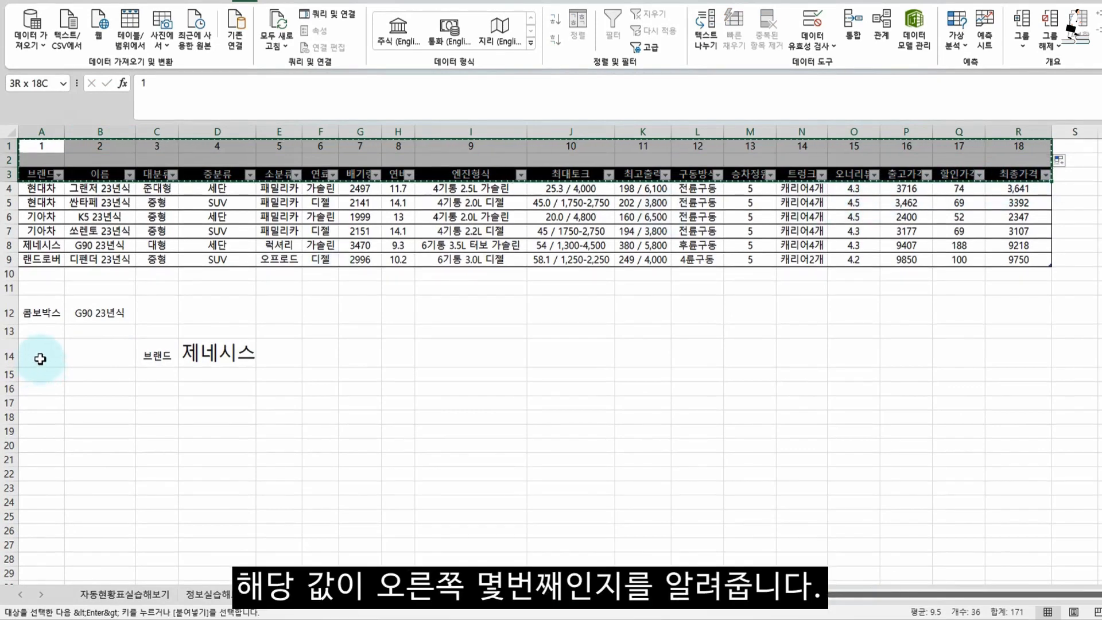
pyautogui.click(39, 359)
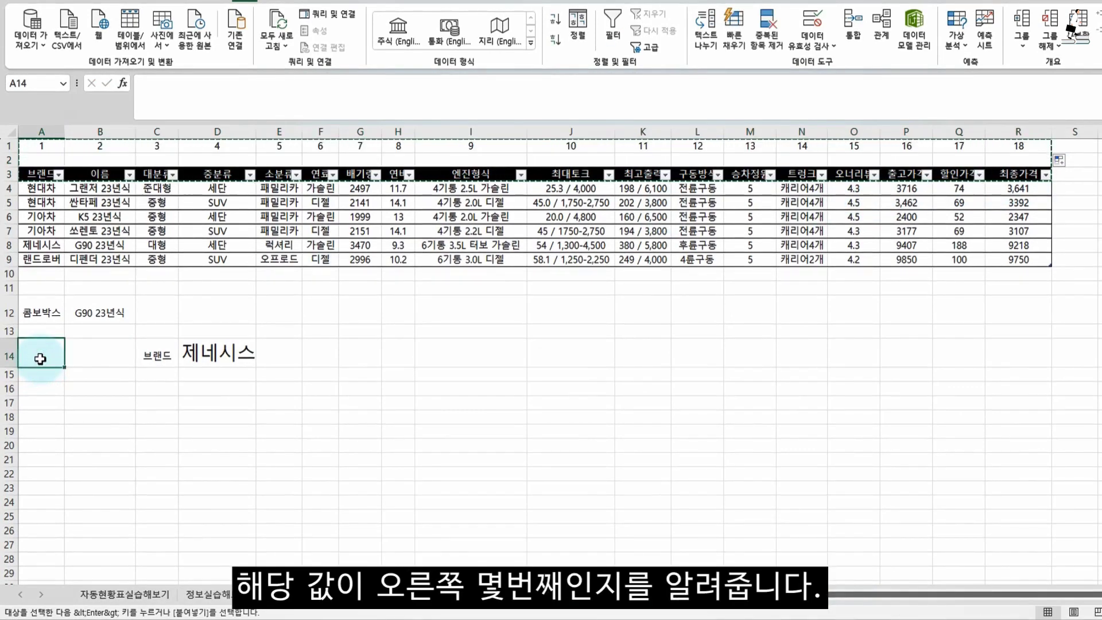
pyautogui.hotkey('alt', 'e')
pyautogui.press('s')
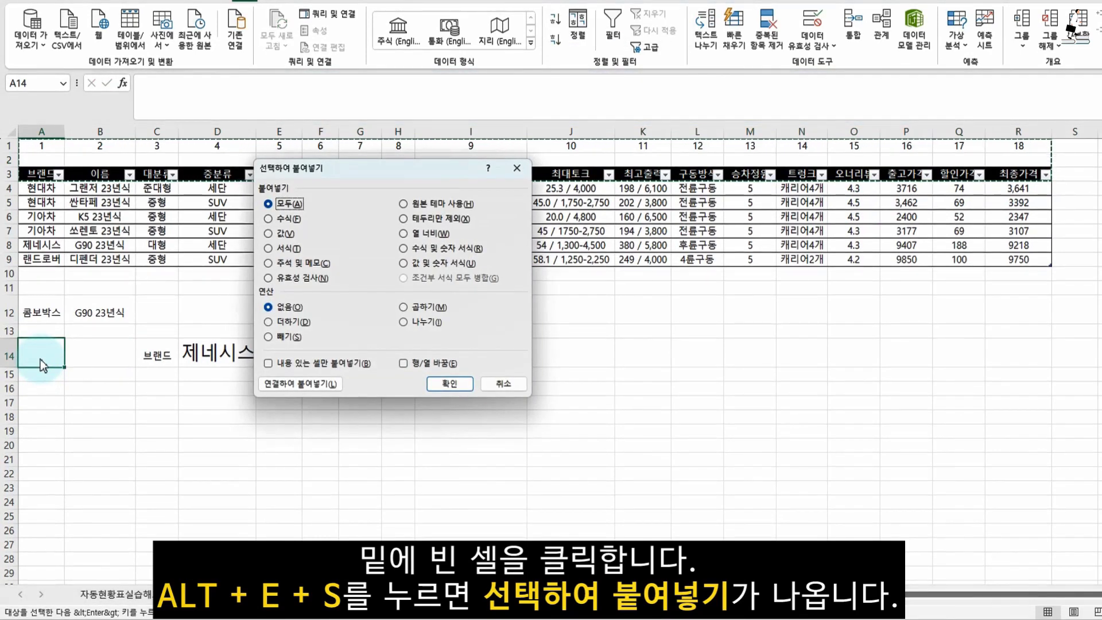
pyautogui.press('v')
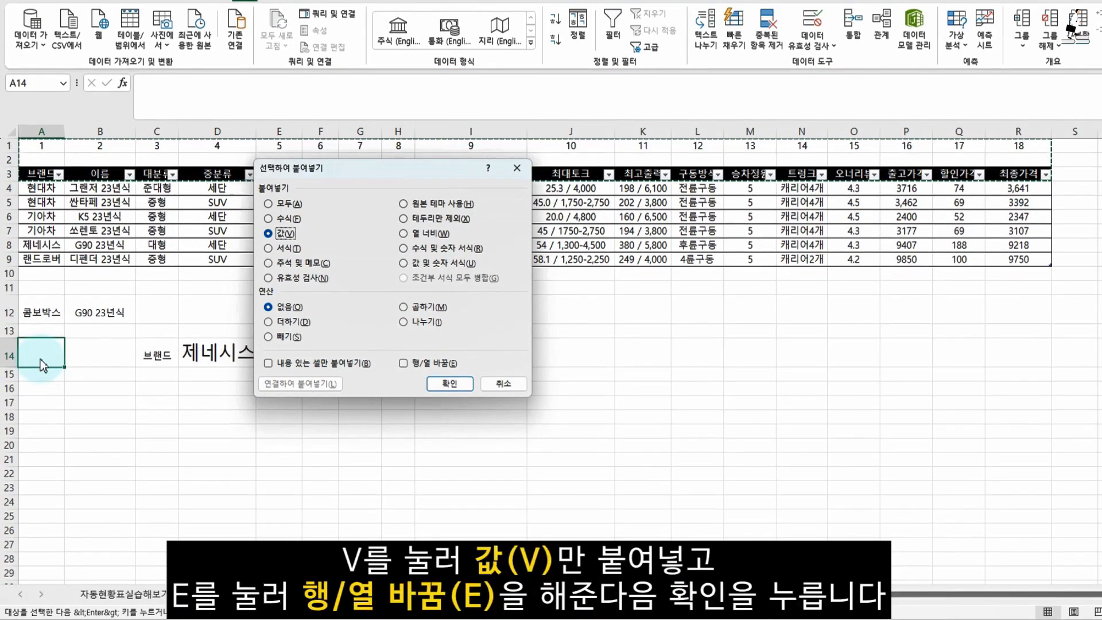
pyautogui.press('e')
pyautogui.click(450, 383)
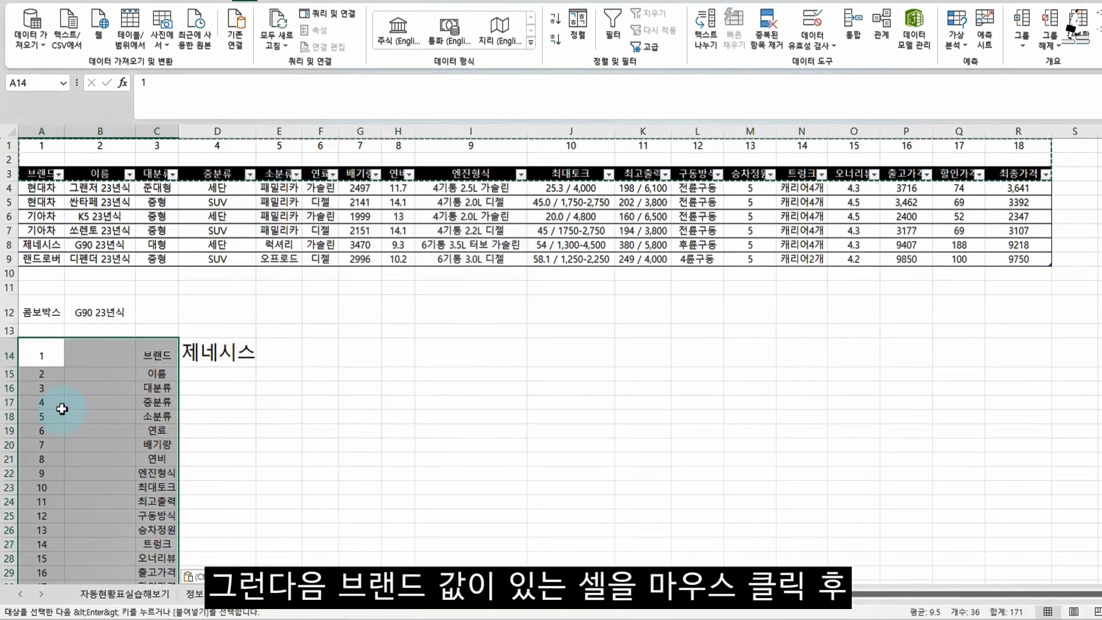
# Replace the column number 1 in the D14 INDEX formula with A14, and fill the formula down beside all the field labels
pyautogui.click(222, 360)
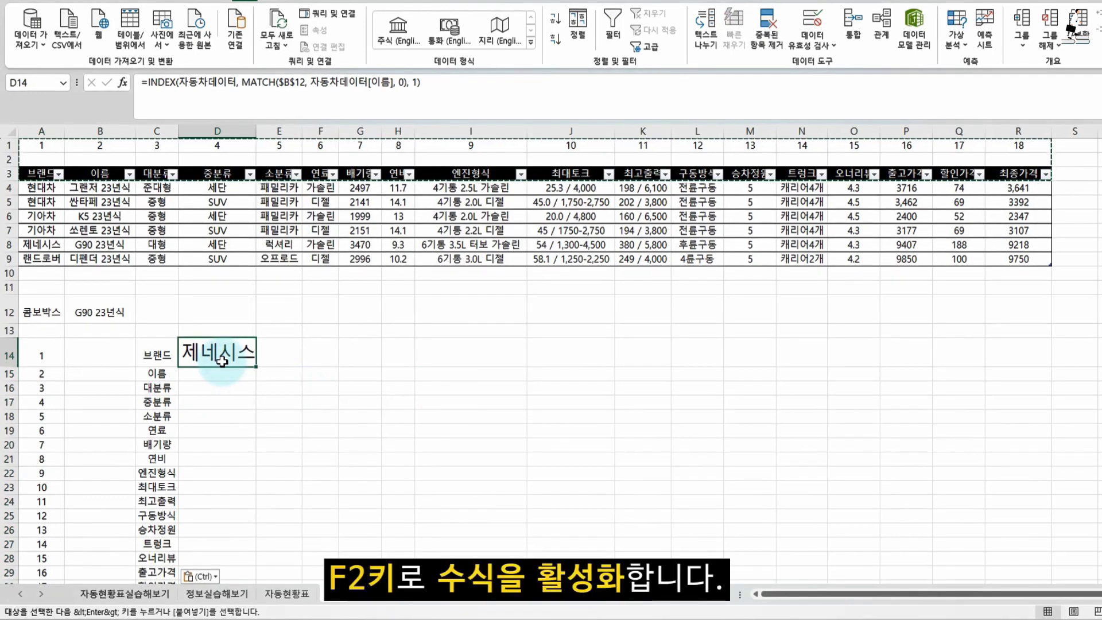
pyautogui.press('F2')
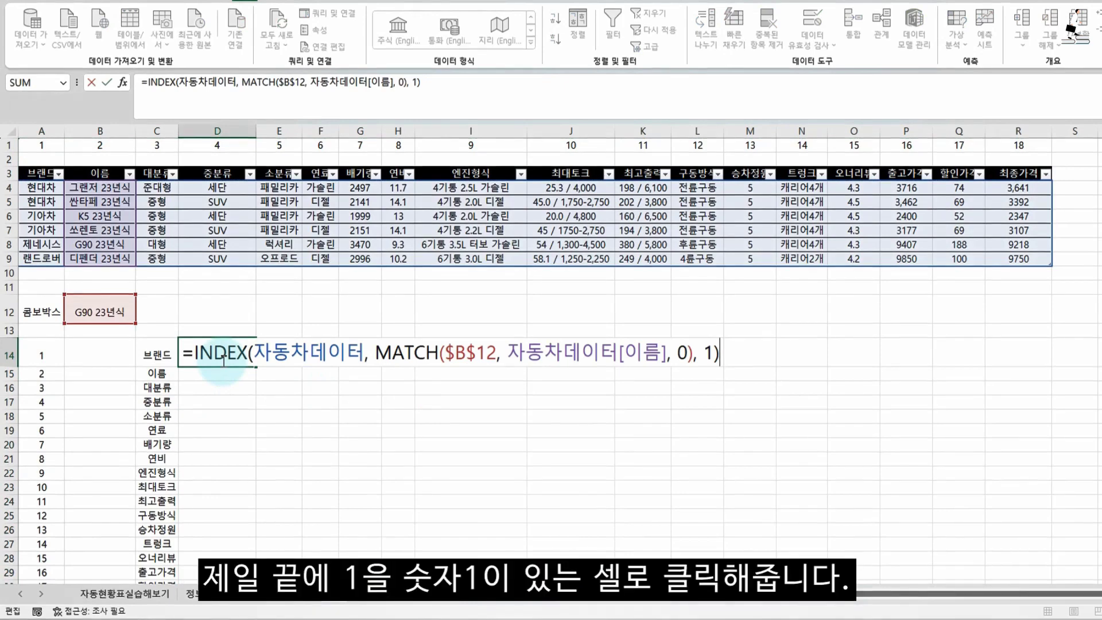
pyautogui.doubleClick(710, 351)
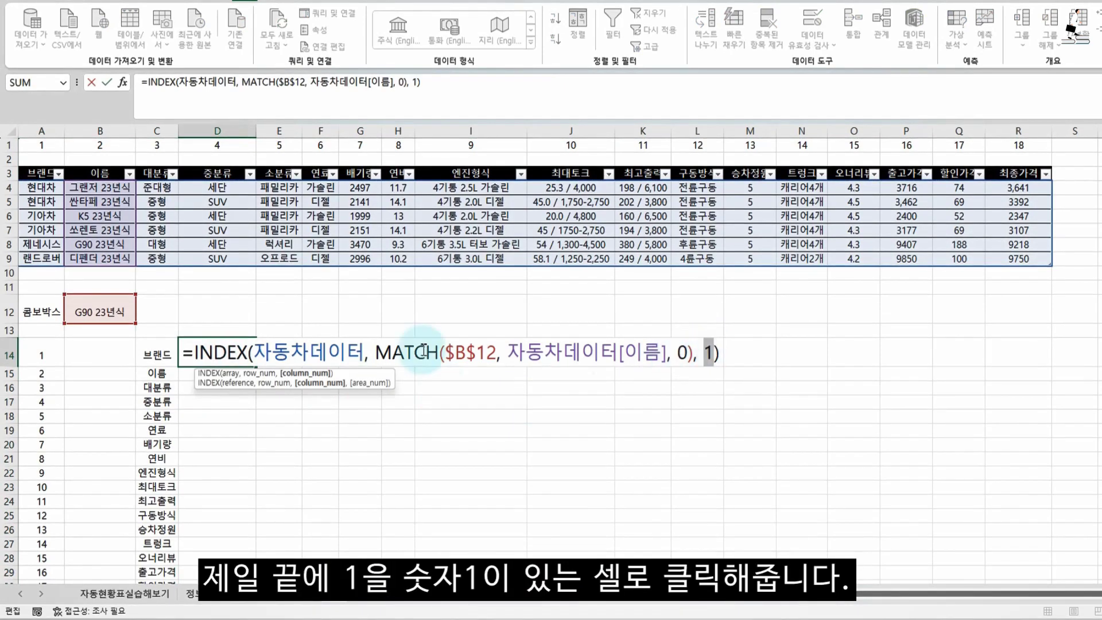
pyautogui.click(43, 355)
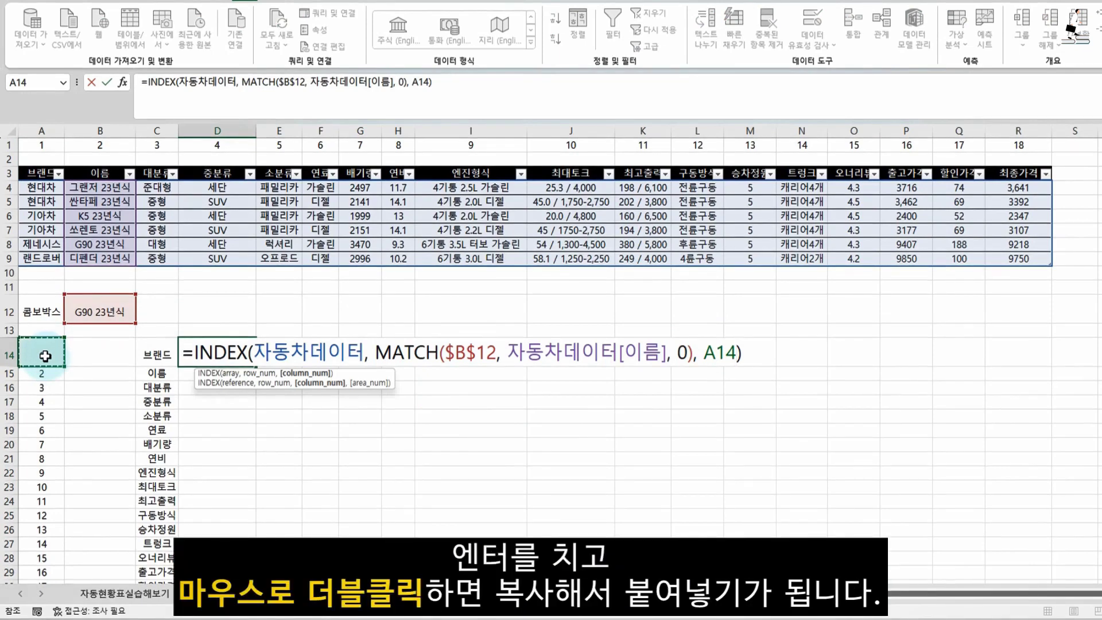
pyautogui.press('Return')
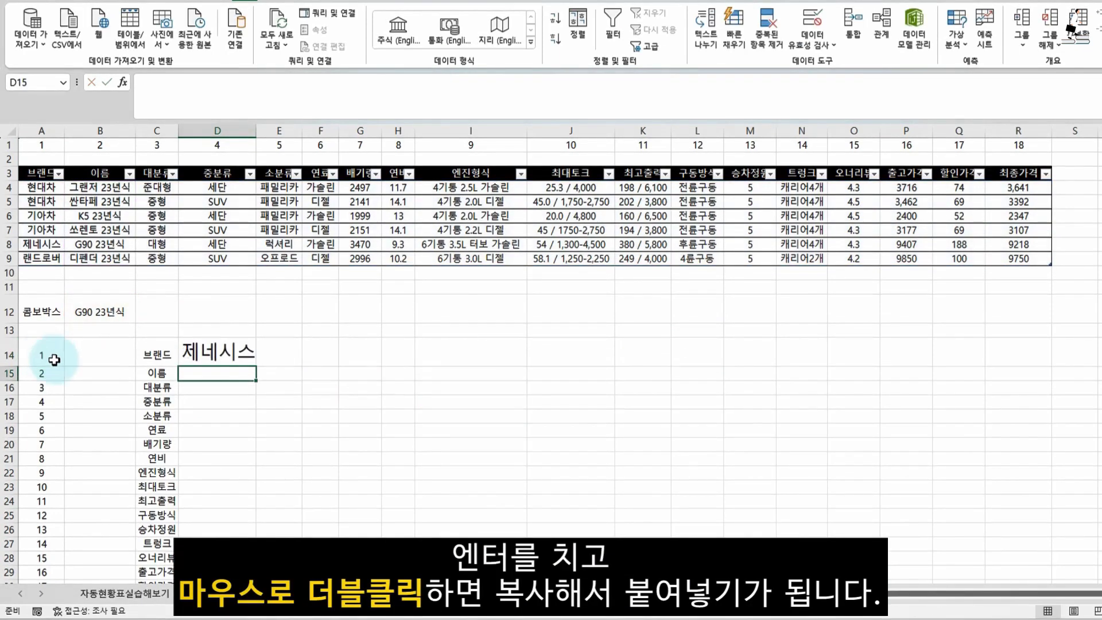
pyautogui.click(223, 351)
pyautogui.doubleClick(257, 365)
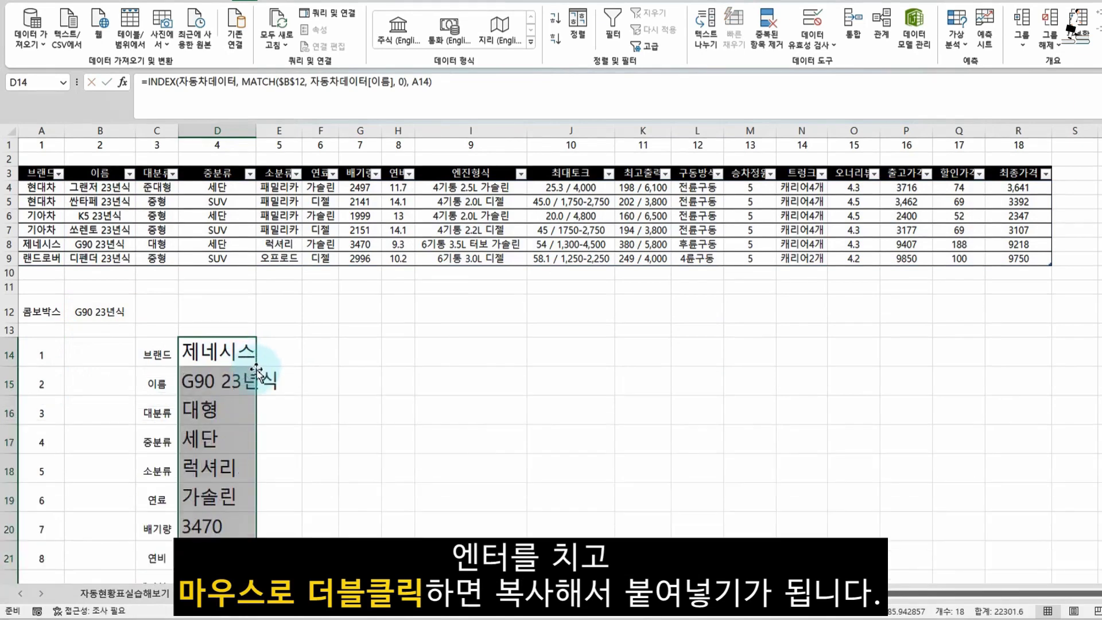
# Choose K5 23년식, 디펜더 23년식 and finally 그랜저 23년식 in the 콤보박스 dropdown in B12 to test all the lookups
pyautogui.click(131, 317)
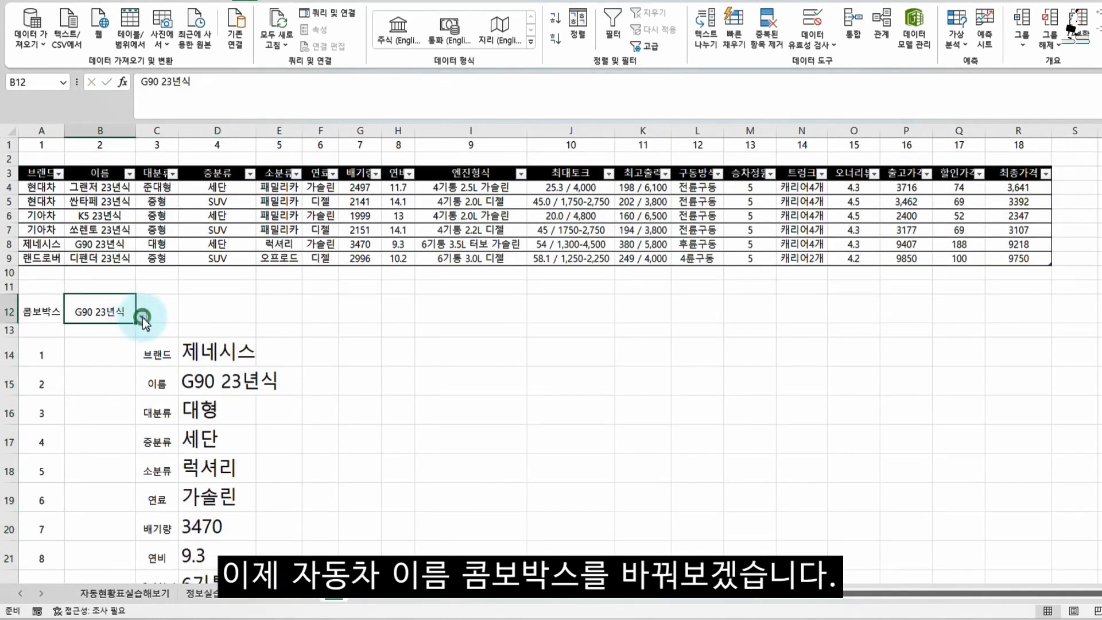
pyautogui.click(140, 316)
pyautogui.click(115, 344)
pyautogui.click(140, 316)
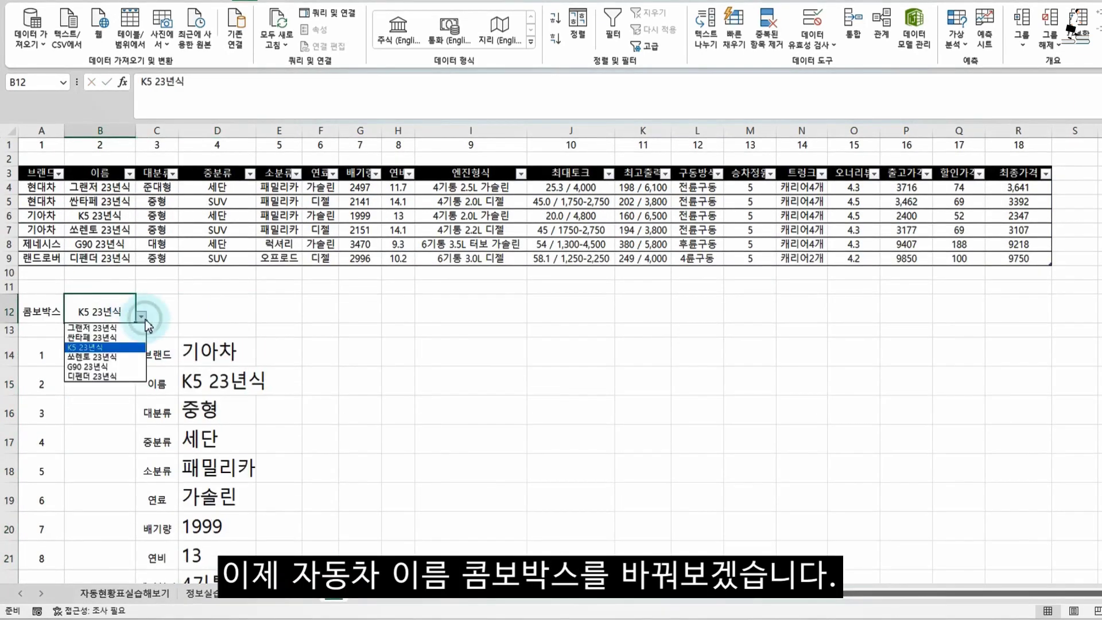
pyautogui.click(108, 365)
pyautogui.click(141, 316)
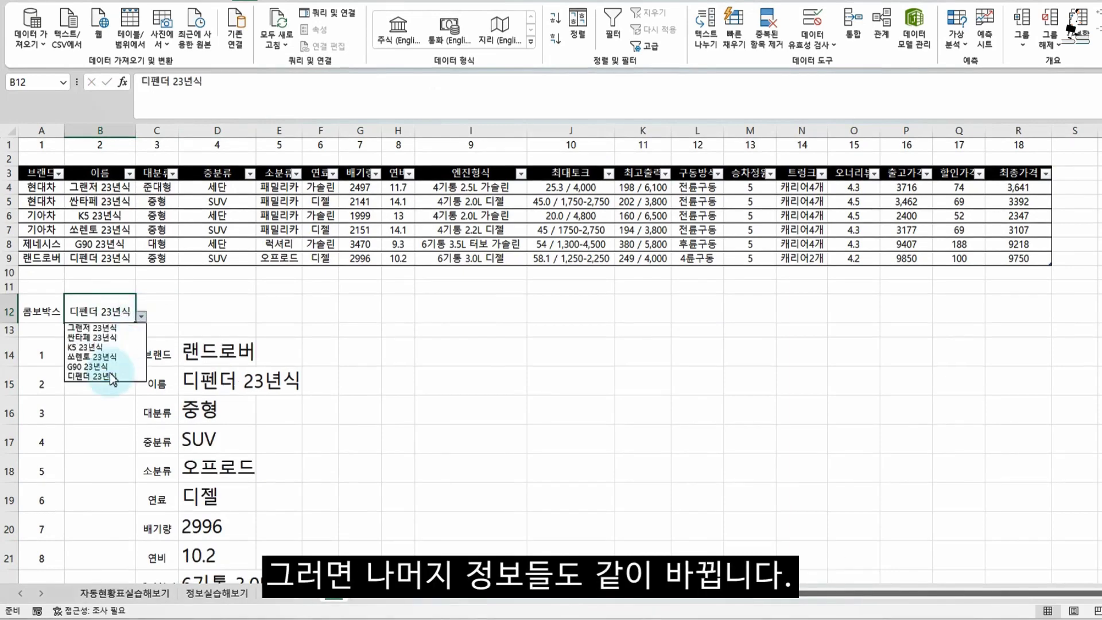
pyautogui.click(95, 366)
pyautogui.click(142, 316)
pyautogui.click(112, 327)
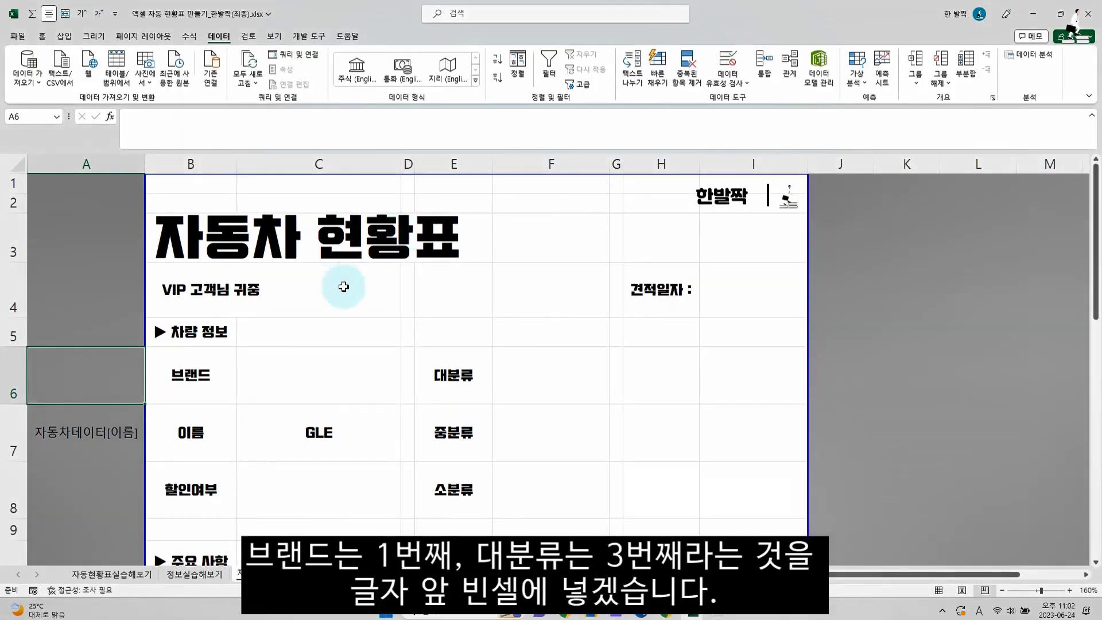
# On the 자동현황표 sheet, enter the column numbers 1 in A6 for 브랜드, 3 in D6 for 대분류 and 4 in D7 for 중분류
pyautogui.write('1')
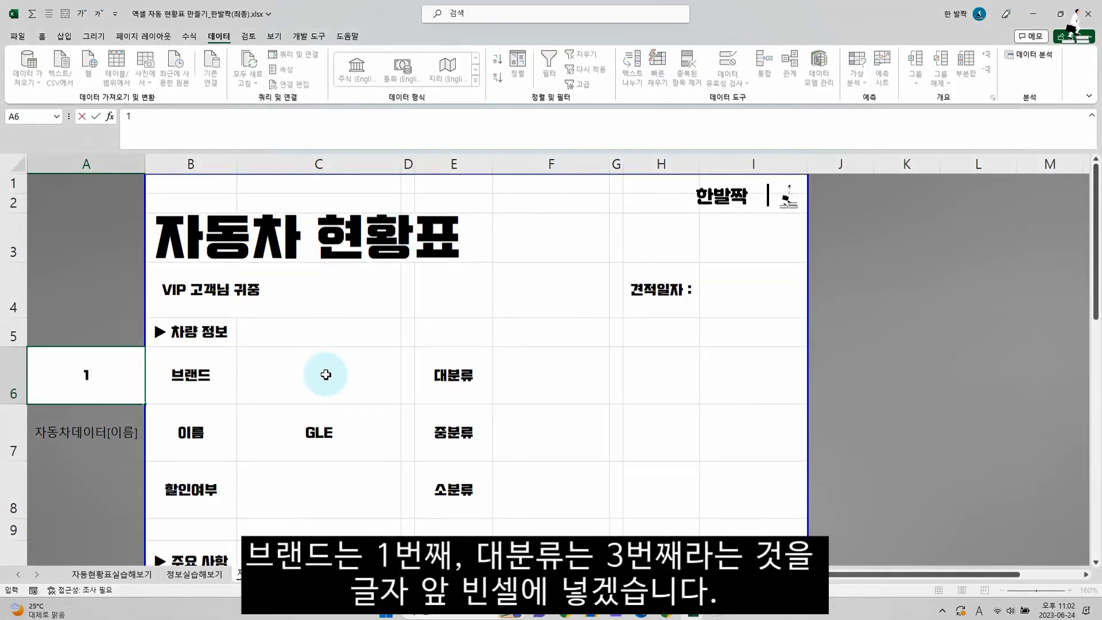
pyautogui.click(408, 376)
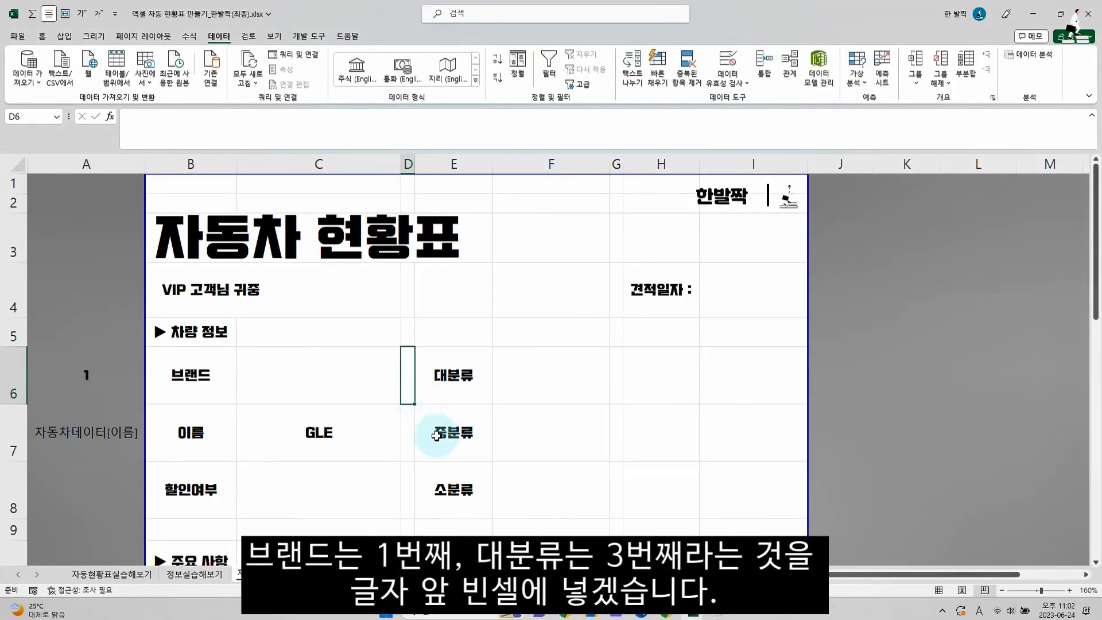
pyautogui.write('3')
pyautogui.click(413, 441)
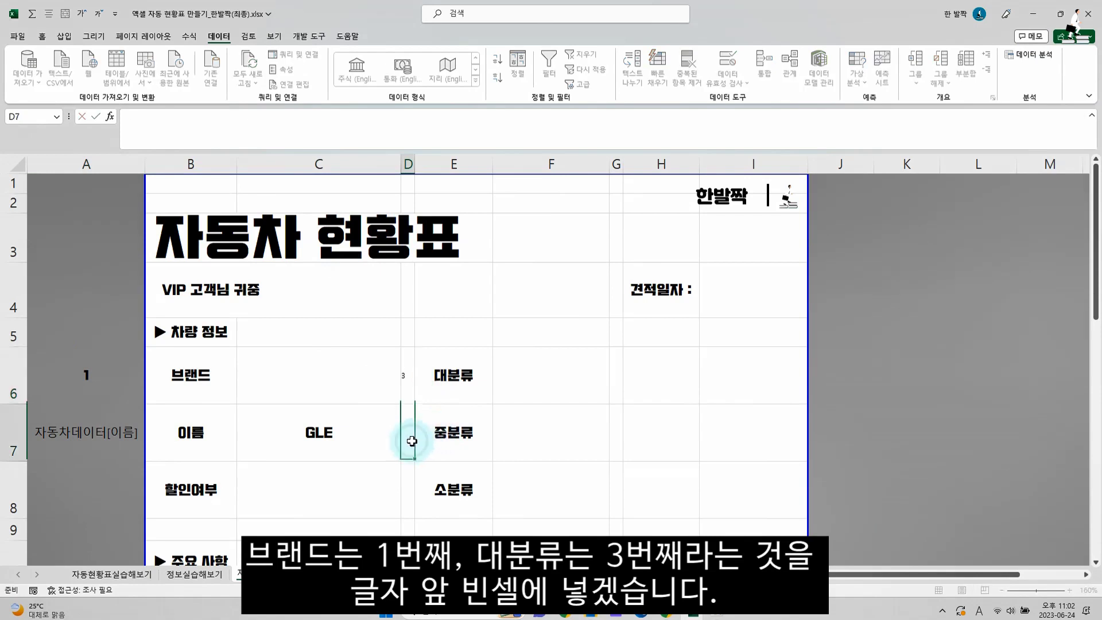
pyautogui.write('4')
pyautogui.click(533, 465)
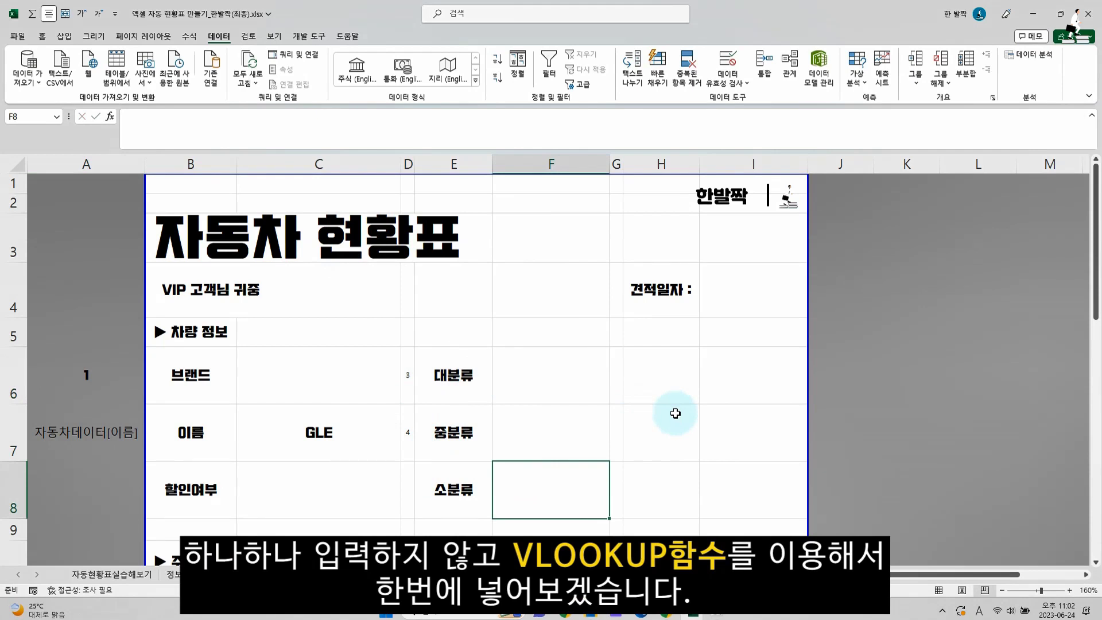
# Start a VLOOKUP formula in A6 that looks up the 브랜드 label in B6 within the absolute range $O$4:$P$21
pyautogui.click(137, 401)
pyautogui.write('=VLOOKUP')
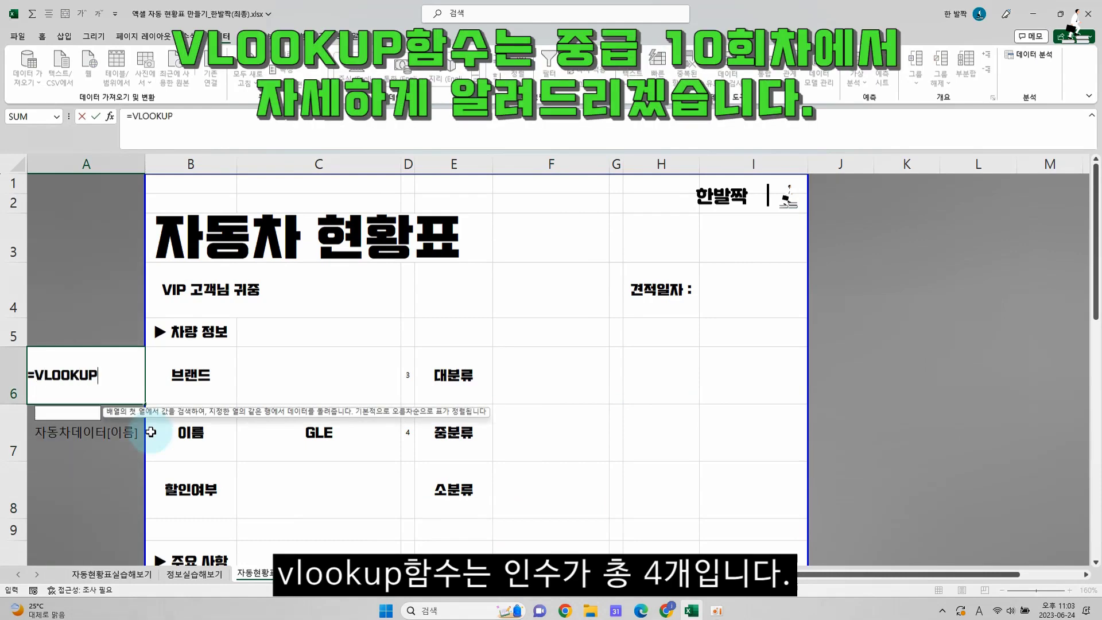
pyautogui.write('(')
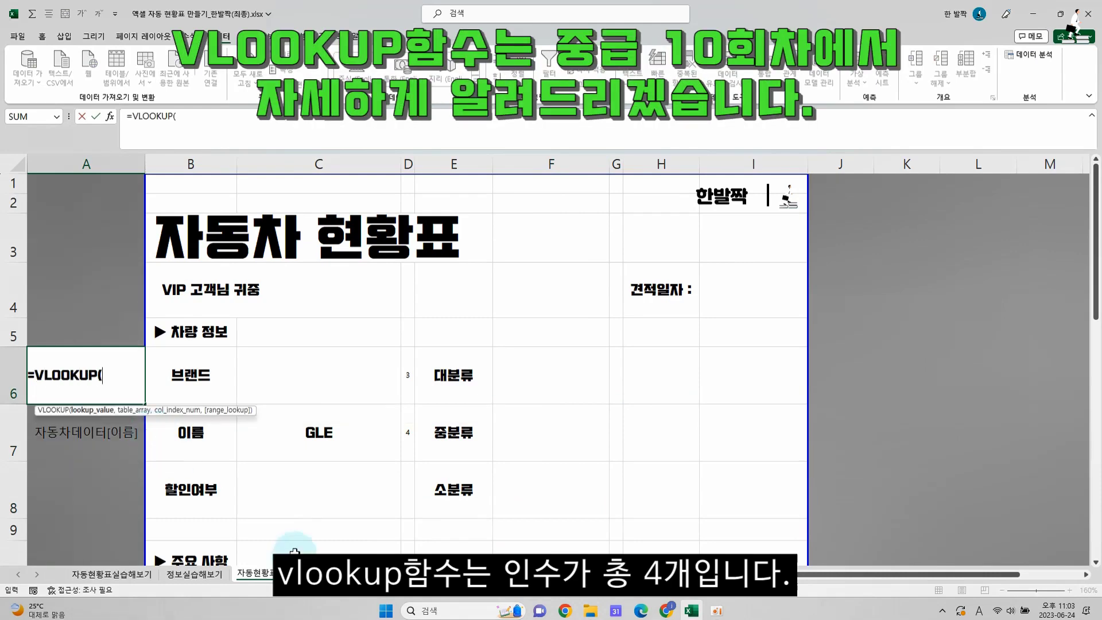
pyautogui.click(210, 378)
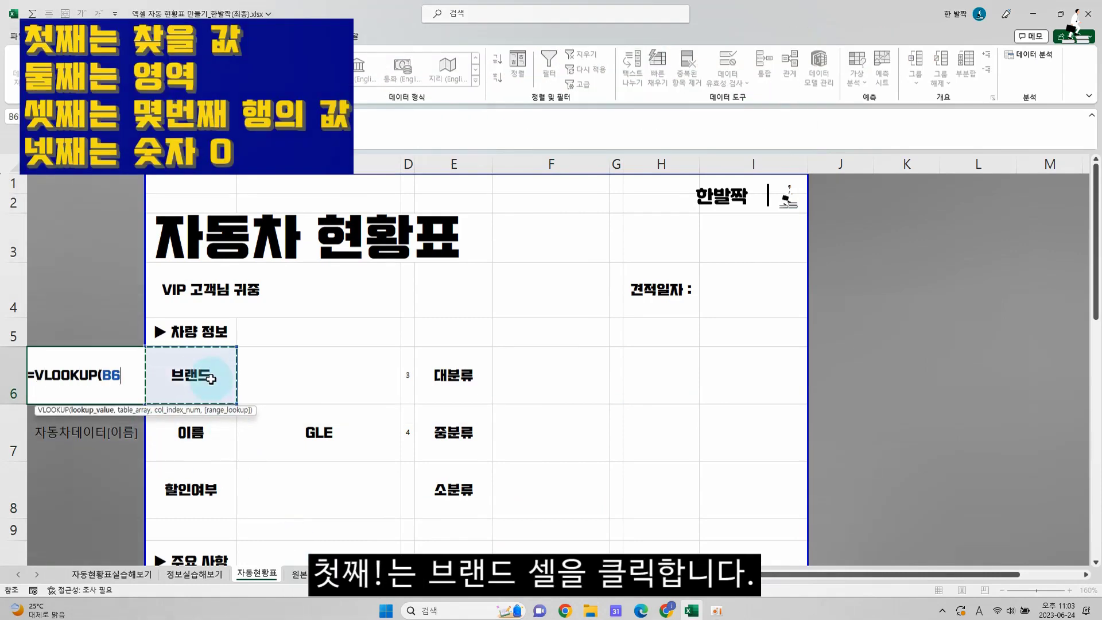
pyautogui.write(',')
pyautogui.moveTo(782, 577); pyautogui.dragTo(884, 588)
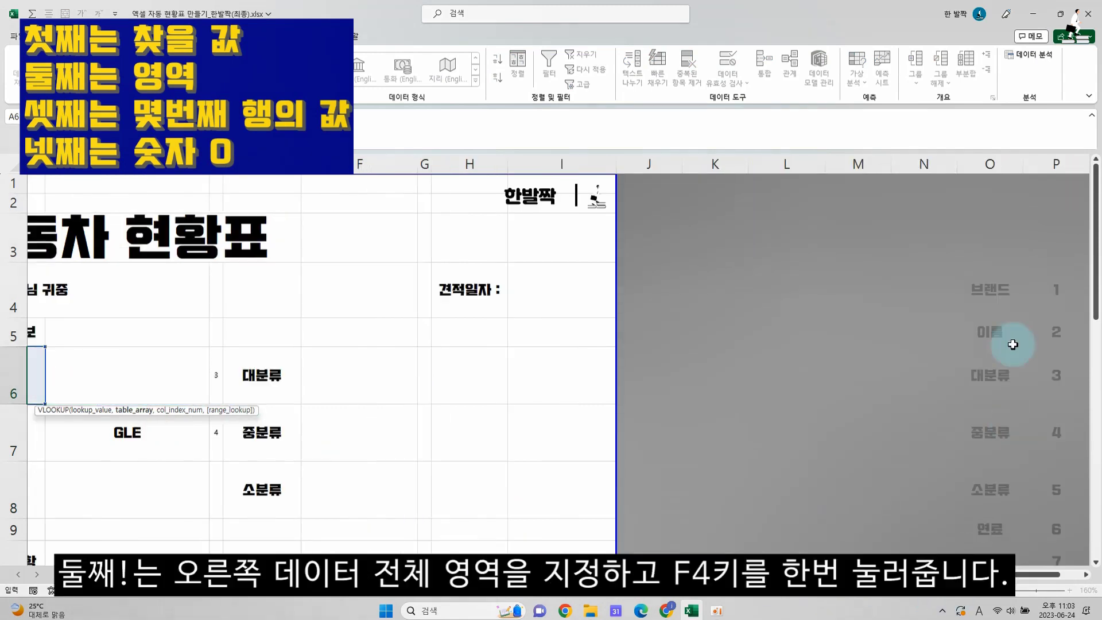
pyautogui.click(997, 295)
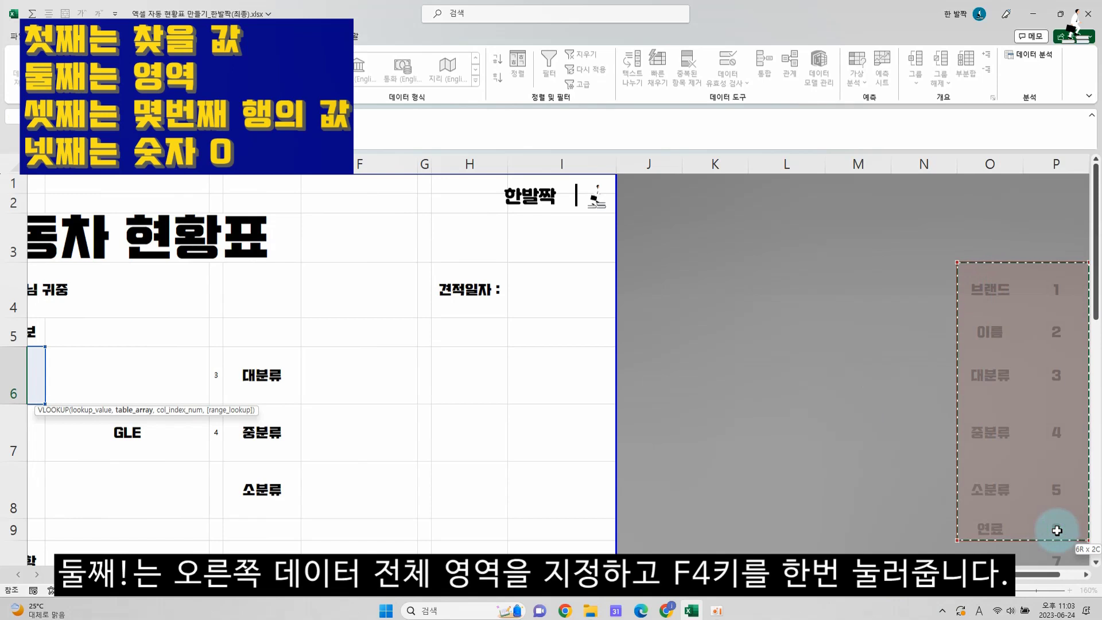
pyautogui.moveTo(1058, 531); pyautogui.dragTo(1010, 484)
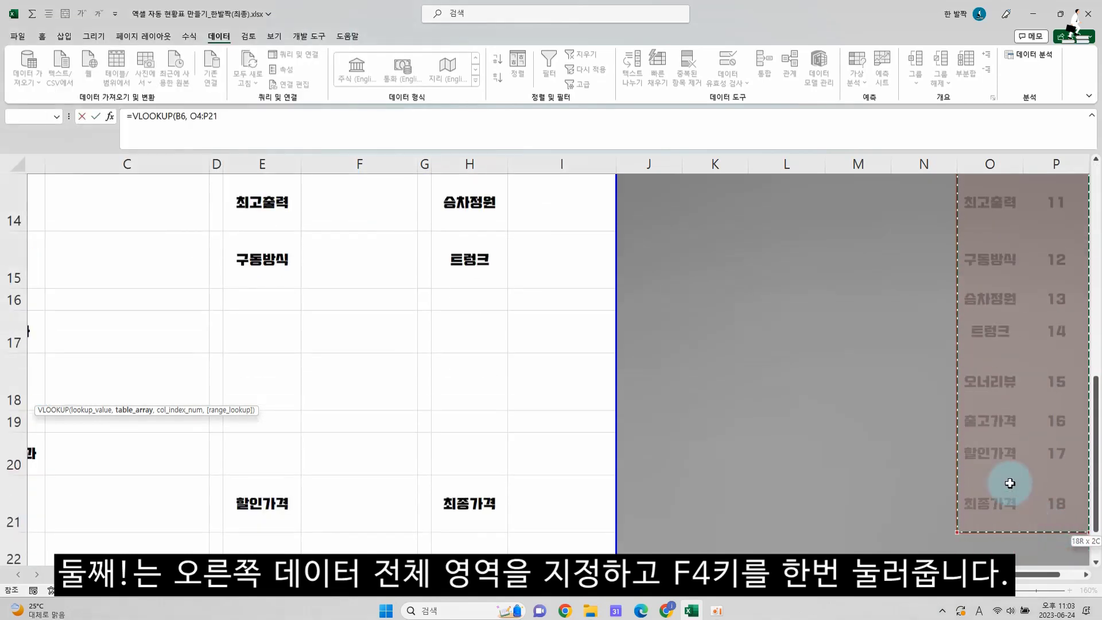
pyautogui.press('F4')
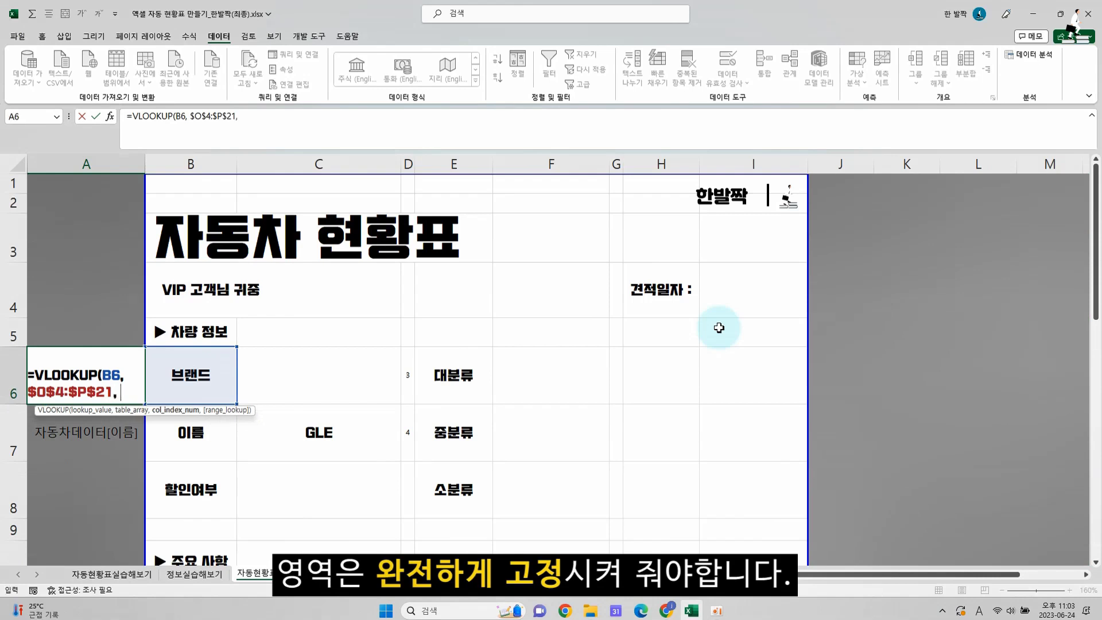
# Complete the A6 VLOOKUP with column index 2 and 0 for an exact match
pyautogui.write(', 2')
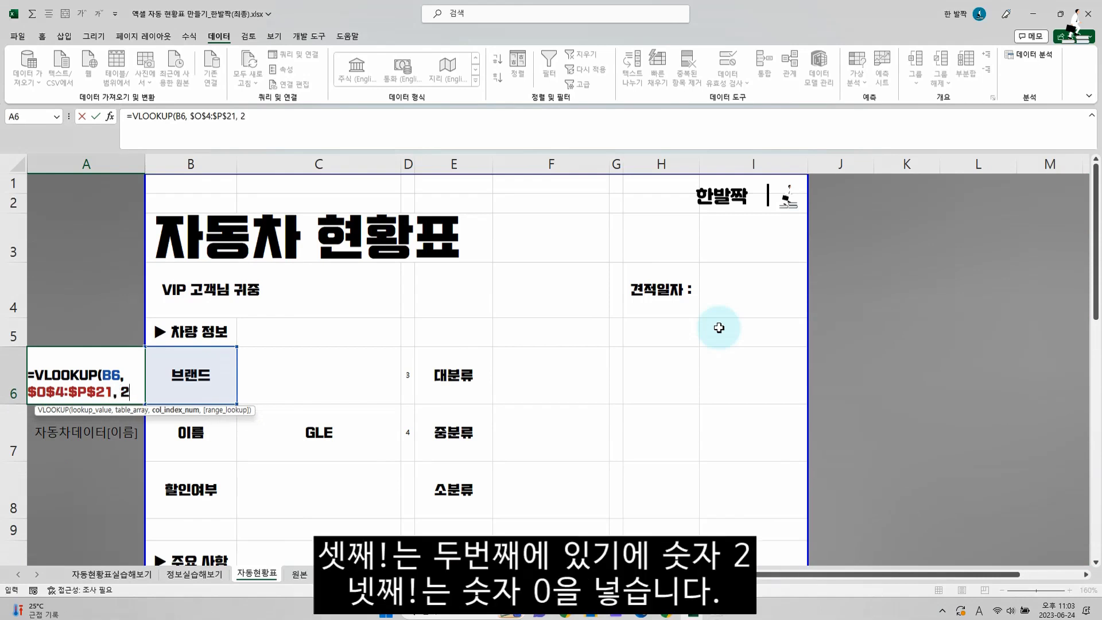
pyautogui.write(', 0)')
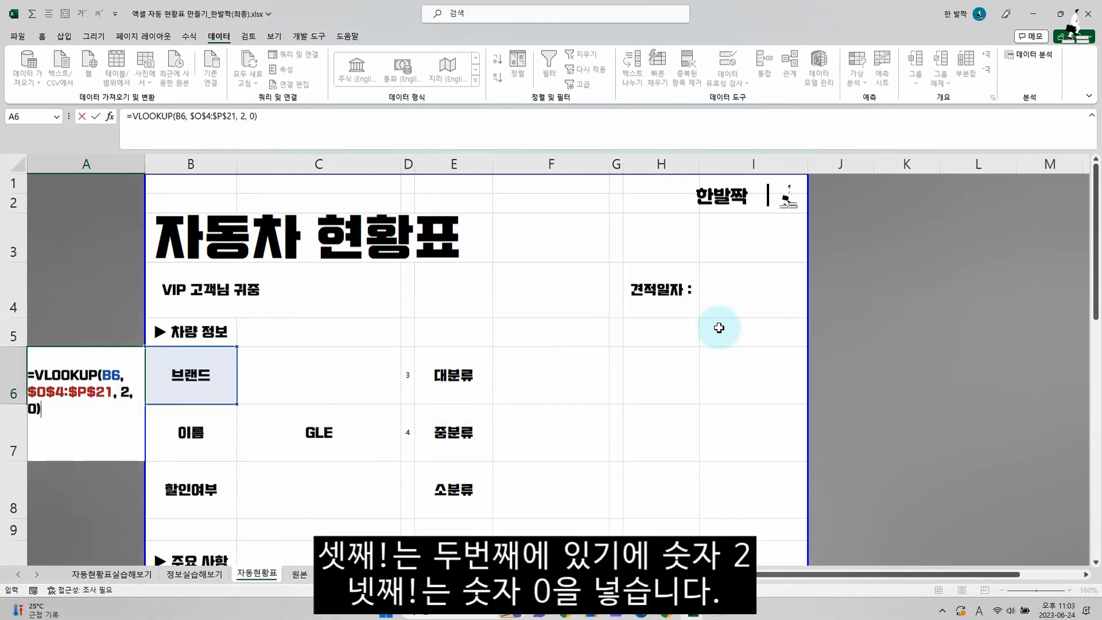
pyautogui.hotkey('ctrl', 'Return')
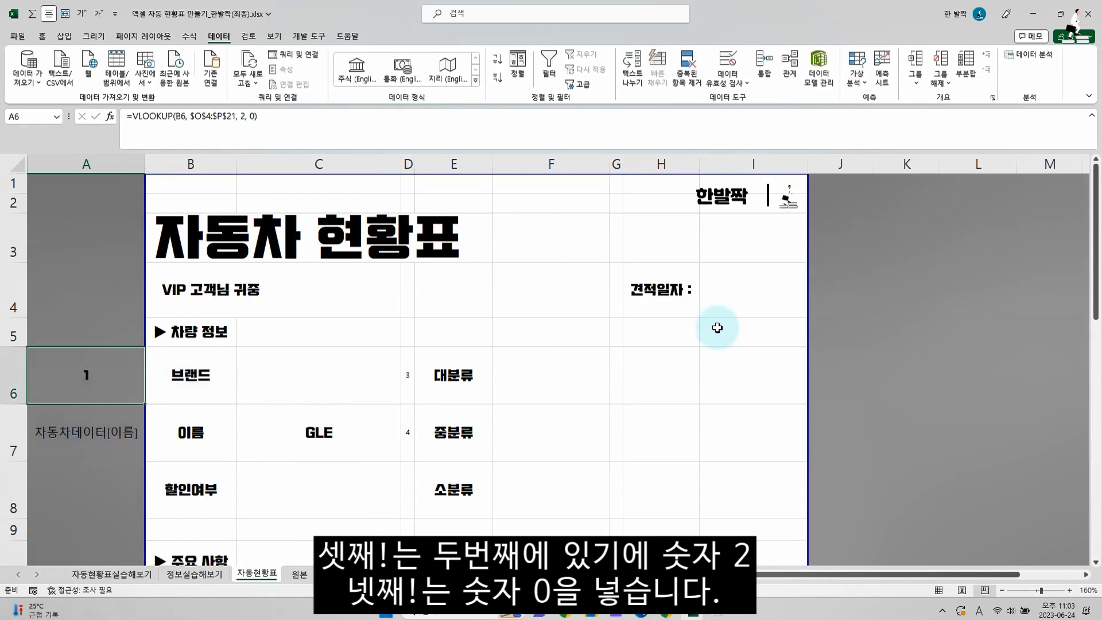
pyautogui.press('F2')
pyautogui.press('Escape')
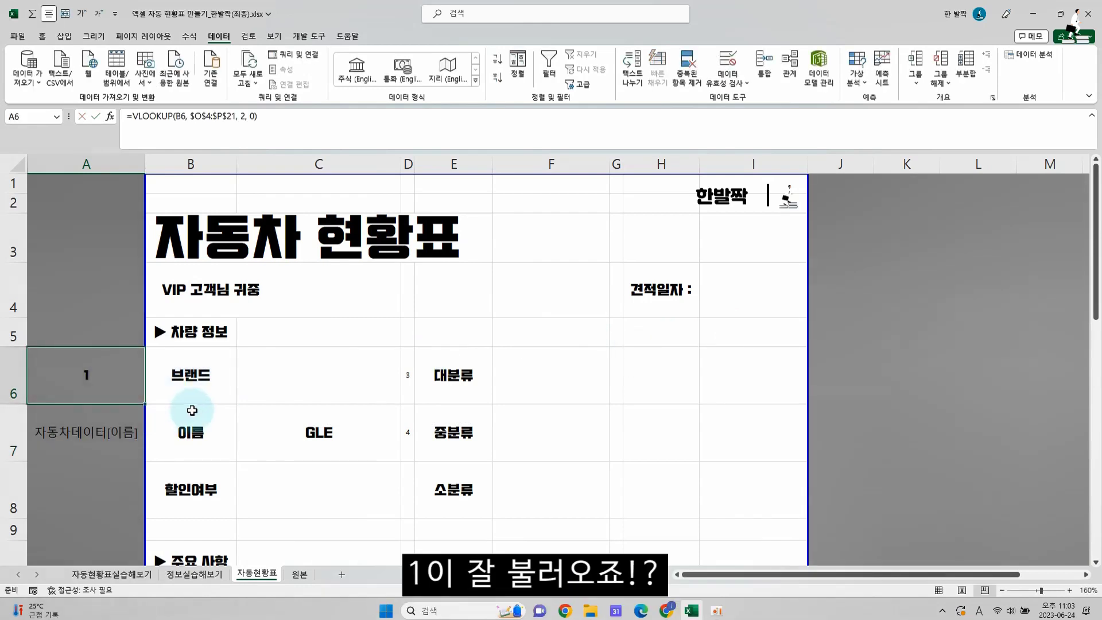
# Copy the A6 formula and paste it at once into D6:D8, A11, D11, G11, A14:A15, D14:D15, G14:G15, A18, A21, D21 and G21
pyautogui.hotkey('ctrl', 'c')
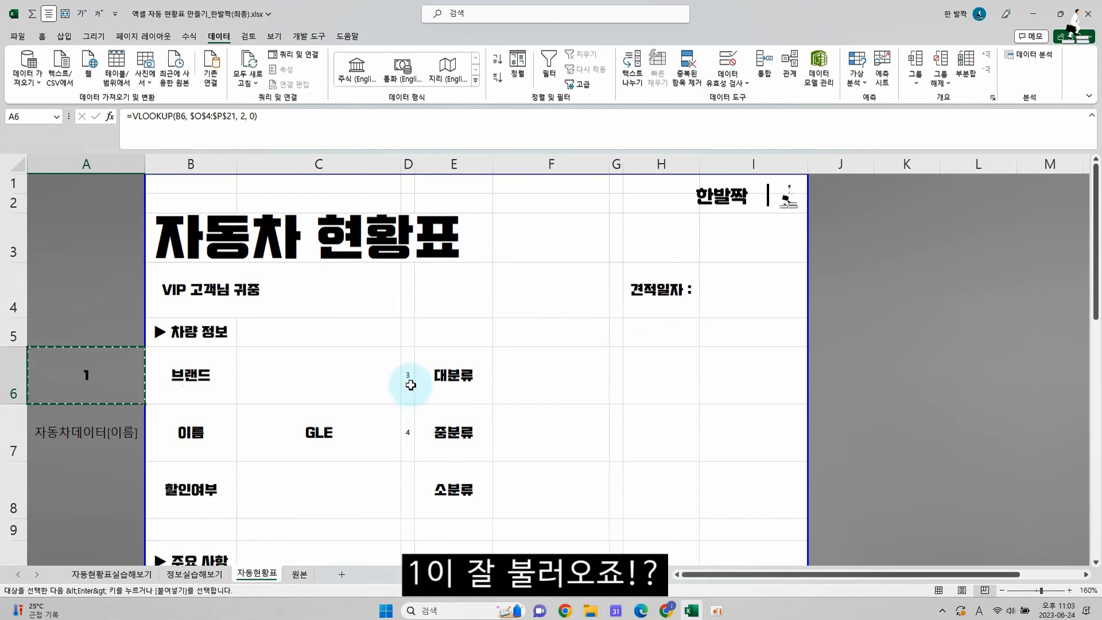
pyautogui.scroll(-5, 408, 382)
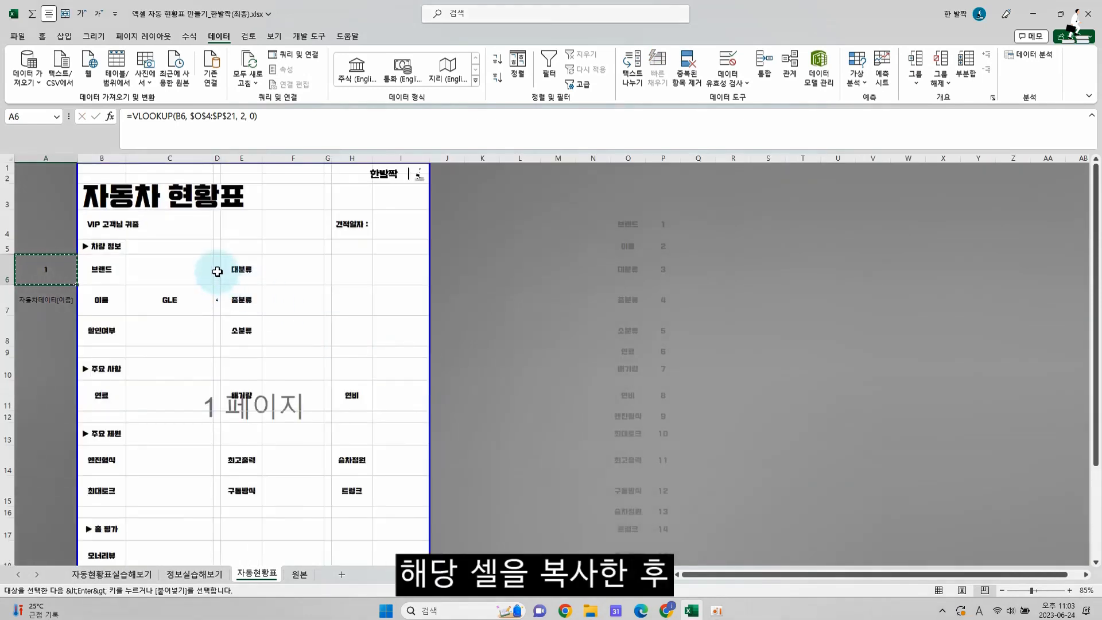
pyautogui.moveTo(217, 271); pyautogui.dragTo(221, 343)
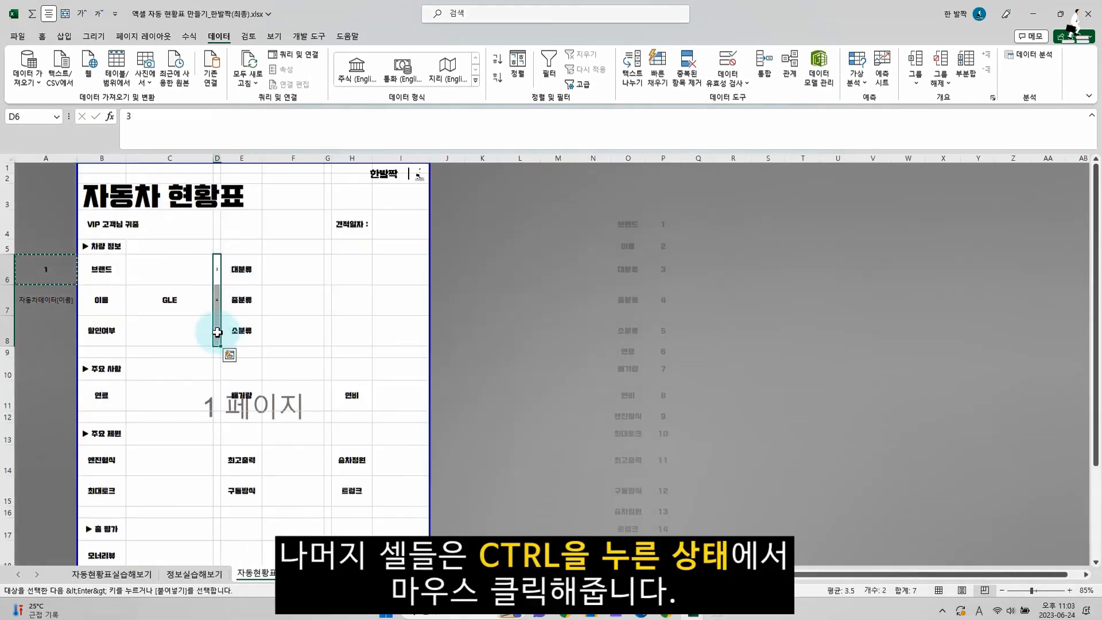
pyautogui.keyDown('ctrl'); pyautogui.click(64, 404); pyautogui.keyUp('ctrl')
pyautogui.keyDown('ctrl'); pyautogui.click(217, 395); pyautogui.keyUp('ctrl')
pyautogui.keyDown('ctrl'); pyautogui.click(328, 395); pyautogui.keyUp('ctrl')
pyautogui.keyDown('ctrl'); pyautogui.click(328, 460); pyautogui.keyUp('ctrl')
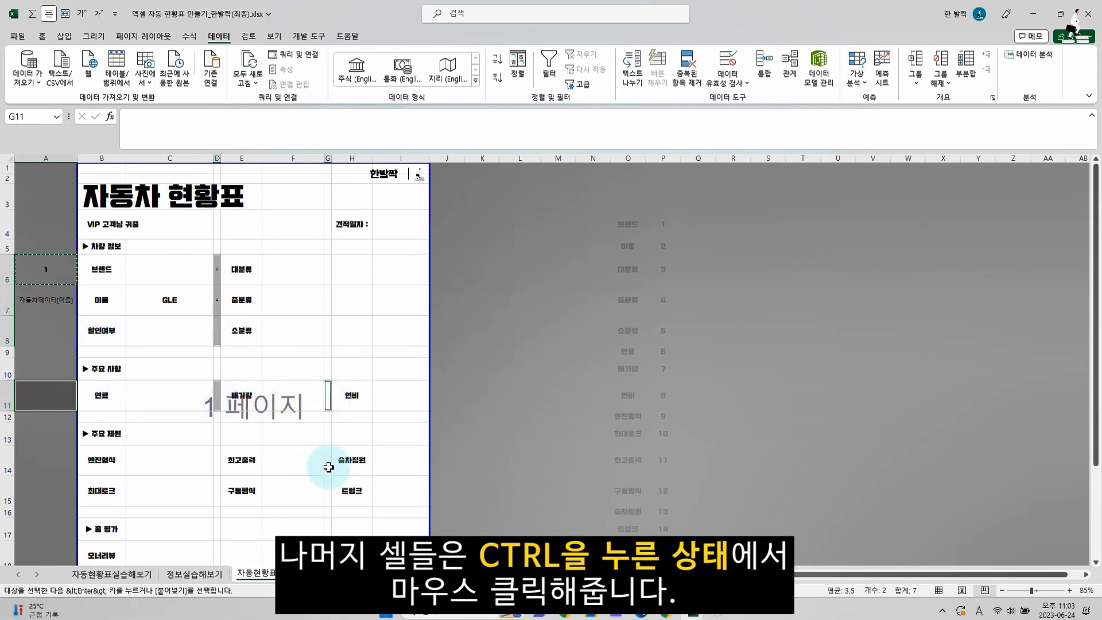
pyautogui.keyDown('ctrl'); pyautogui.click(329, 489); pyautogui.keyUp('ctrl')
pyautogui.keyDown('ctrl'); pyautogui.click(217, 460); pyautogui.keyUp('ctrl')
pyautogui.keyDown('ctrl'); pyautogui.click(217, 491); pyautogui.keyUp('ctrl')
pyautogui.keyDown('ctrl'); pyautogui.click(37, 458); pyautogui.keyUp('ctrl')
pyautogui.keyDown('ctrl'); pyautogui.click(46, 490); pyautogui.keyUp('ctrl')
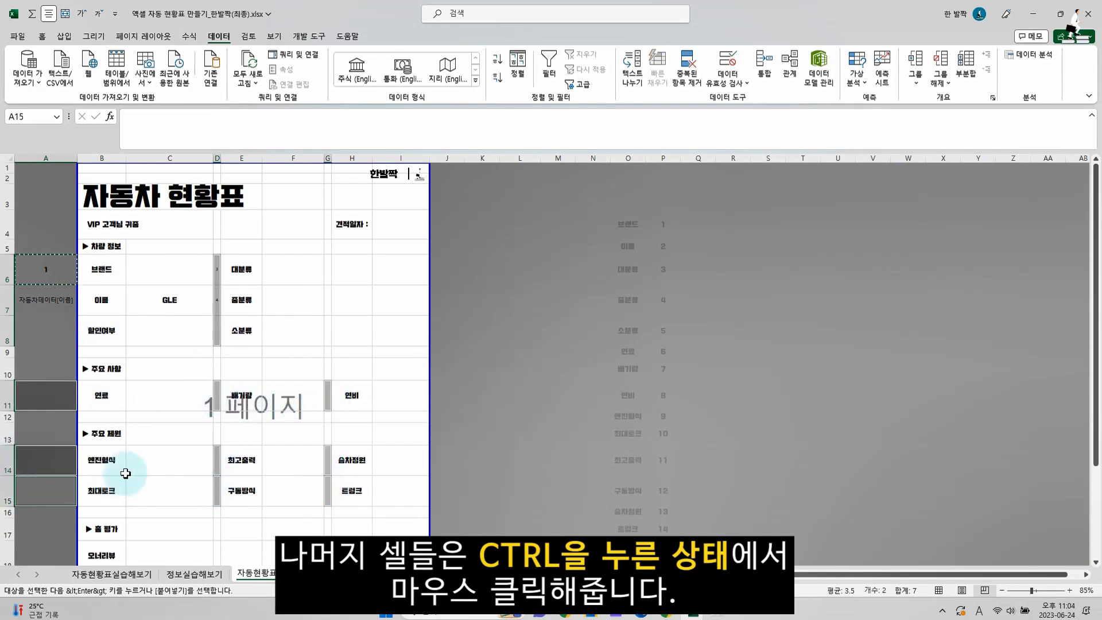
pyautogui.scroll(-2, 41, 431)
pyautogui.keyDown('ctrl'); pyautogui.click(40, 430); pyautogui.keyUp('ctrl')
pyautogui.keyDown('ctrl'); pyautogui.click(41, 497); pyautogui.keyUp('ctrl')
pyautogui.keyDown('ctrl'); pyautogui.click(217, 497); pyautogui.keyUp('ctrl')
pyautogui.keyDown('ctrl'); pyautogui.click(328, 496); pyautogui.keyUp('ctrl')
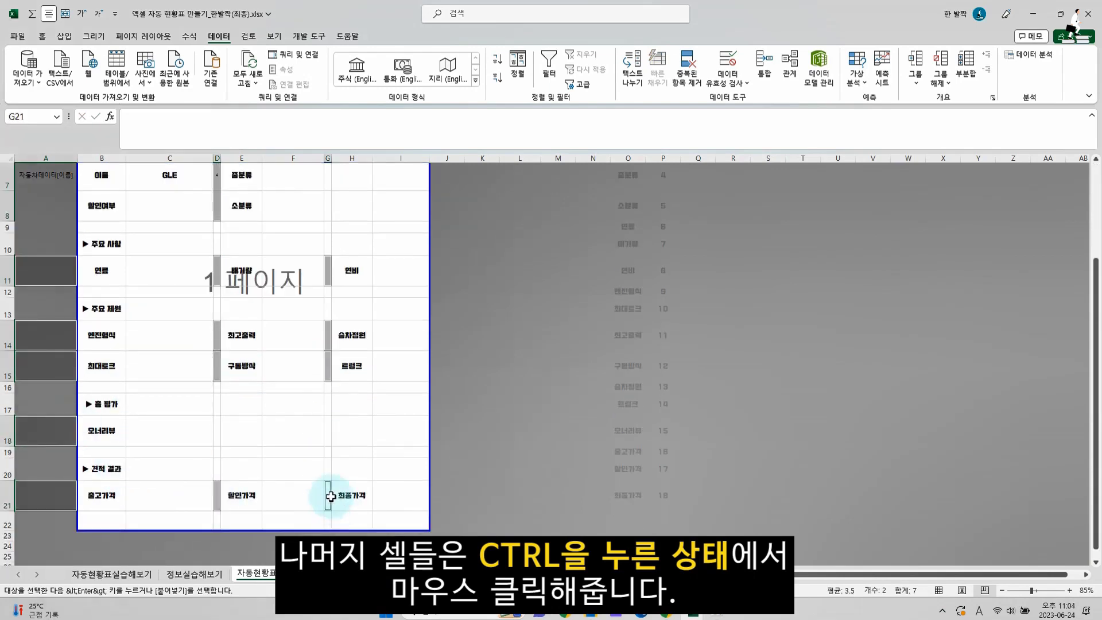
pyautogui.scroll(2, 297, 422)
pyautogui.hotkey('ctrl', 'v')
pyautogui.scroll(-4, 296, 423)
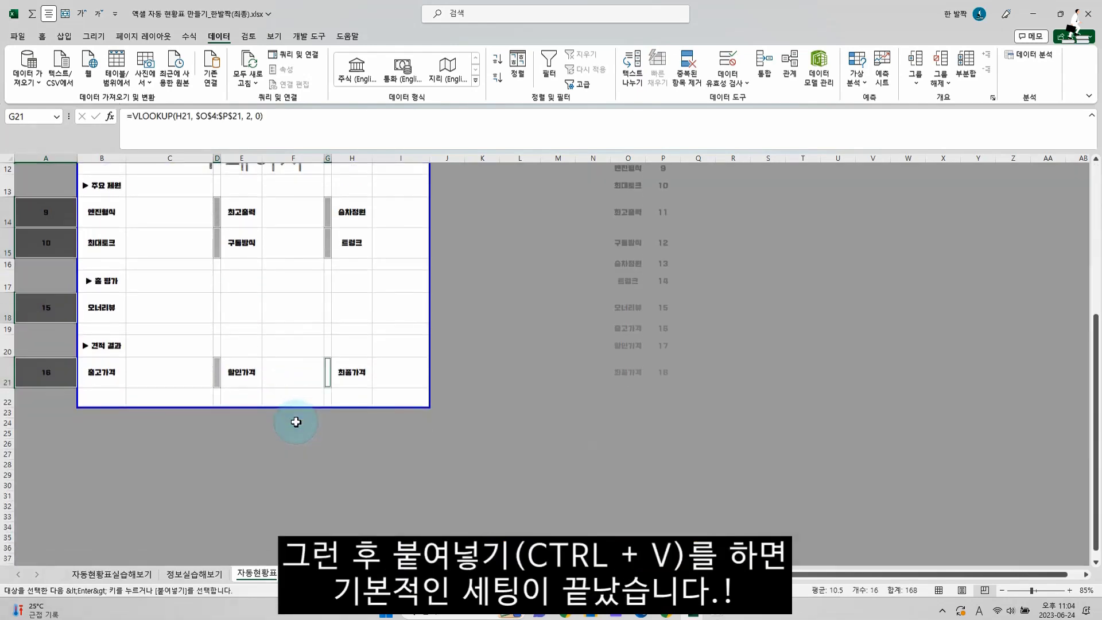
pyautogui.scroll(3, 153, 350)
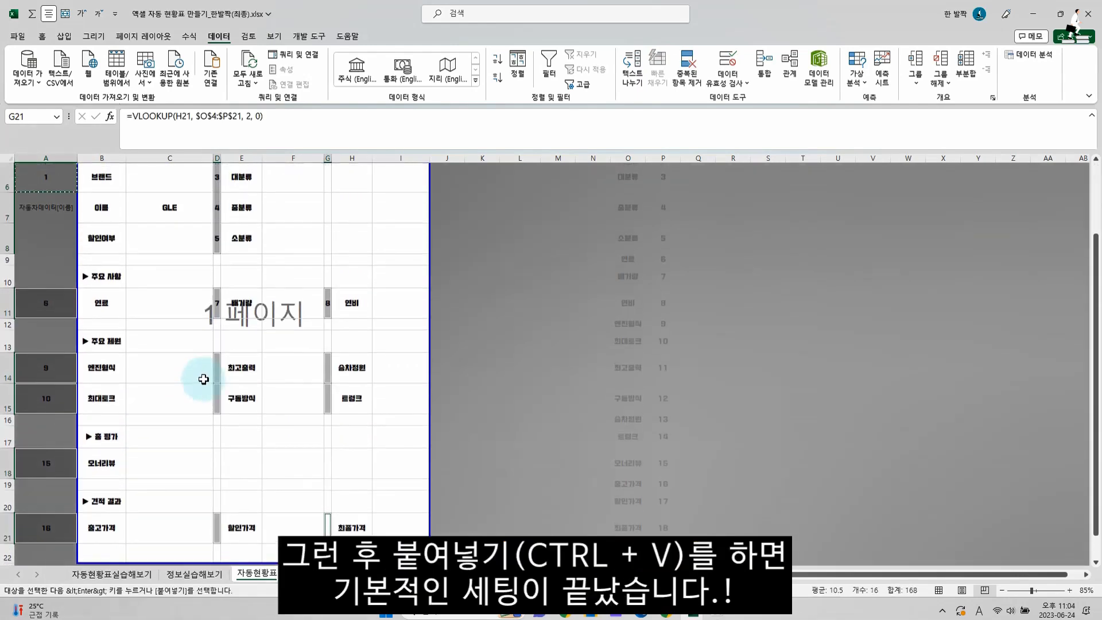
pyautogui.scroll(1, 329, 368)
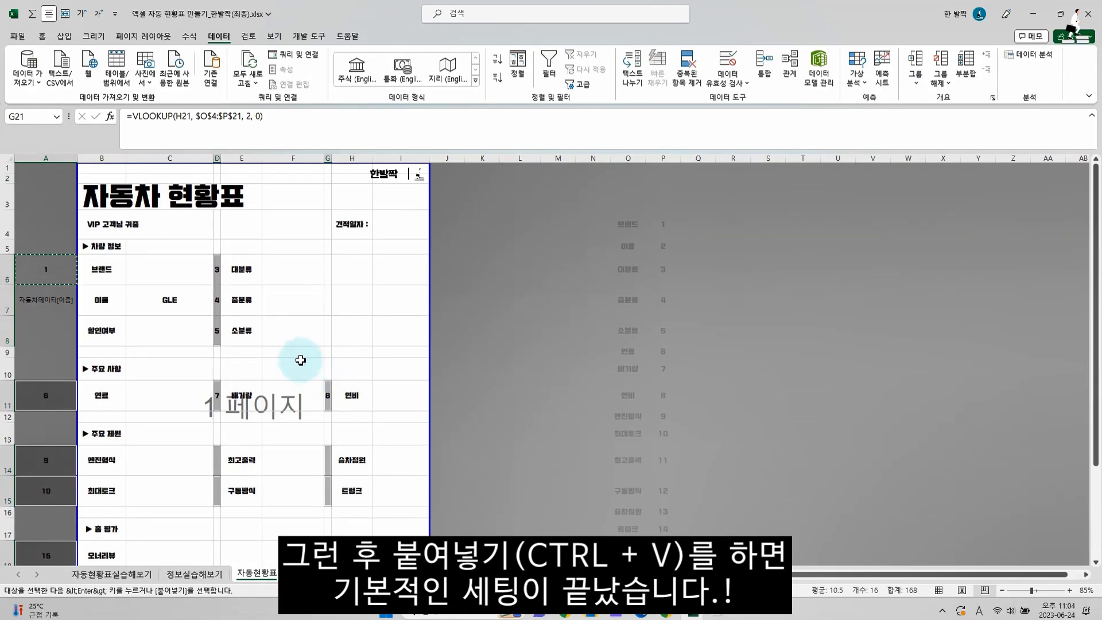
# Start an INDEX formula in C6 using the car table 자동차데이터 (A4:R9 on the 원본 sheet) as its array
pyautogui.click(293, 352)
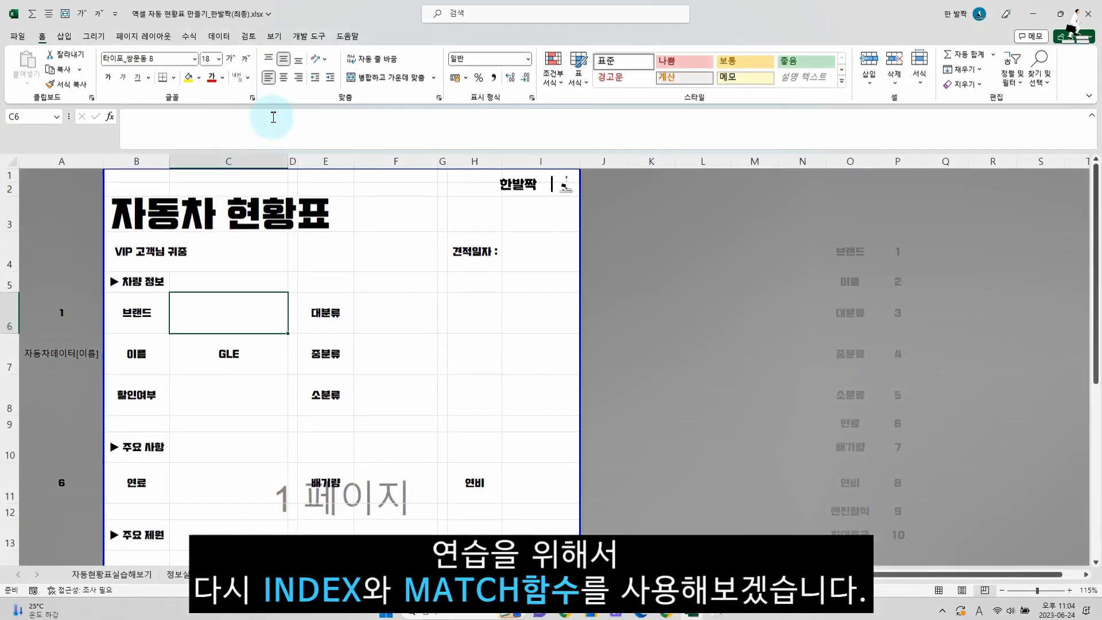
pyautogui.write('=INDEX')
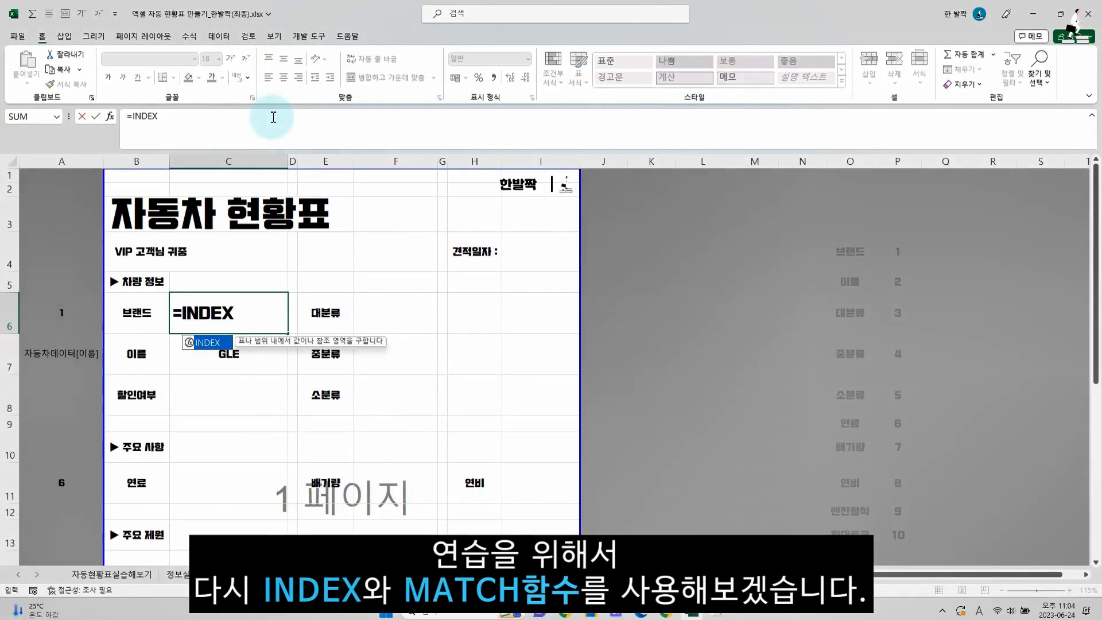
pyautogui.write('(')
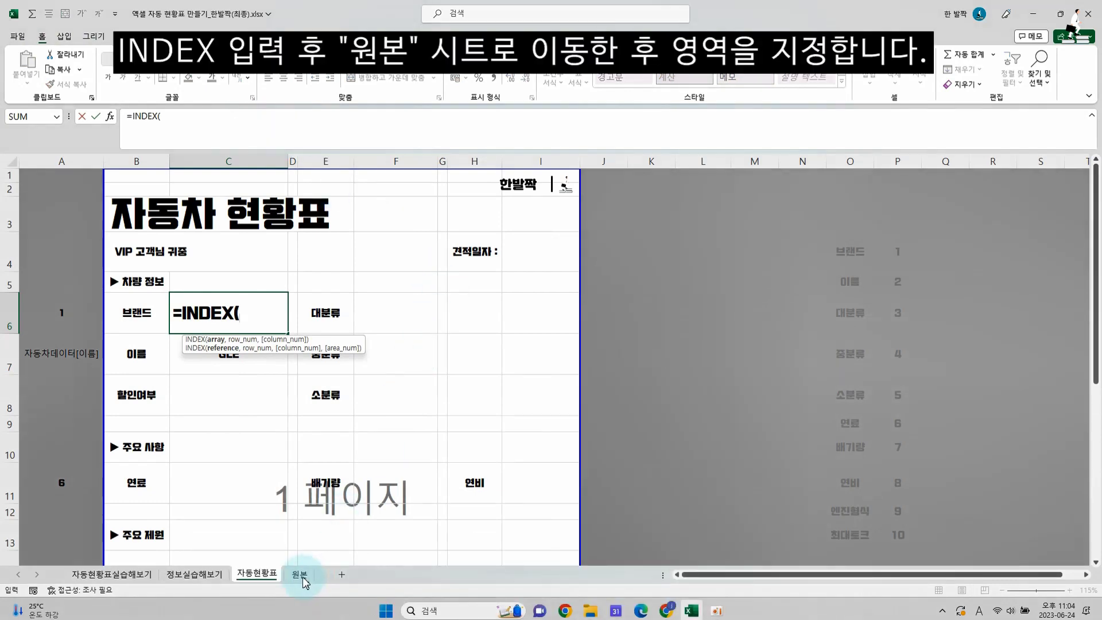
pyautogui.click(301, 575)
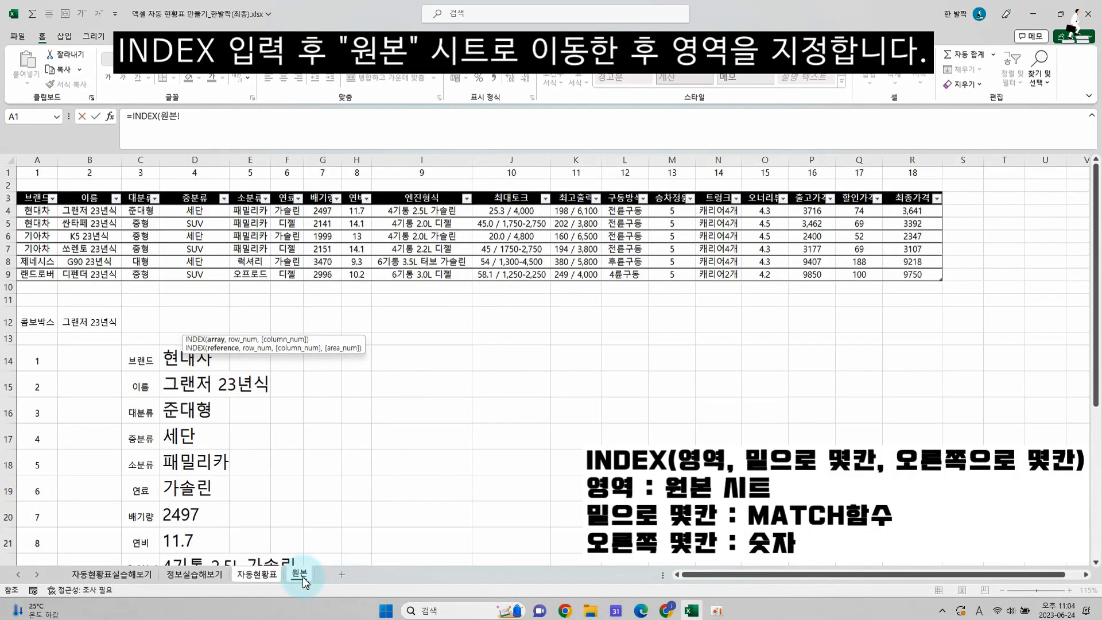
pyautogui.click(37, 210)
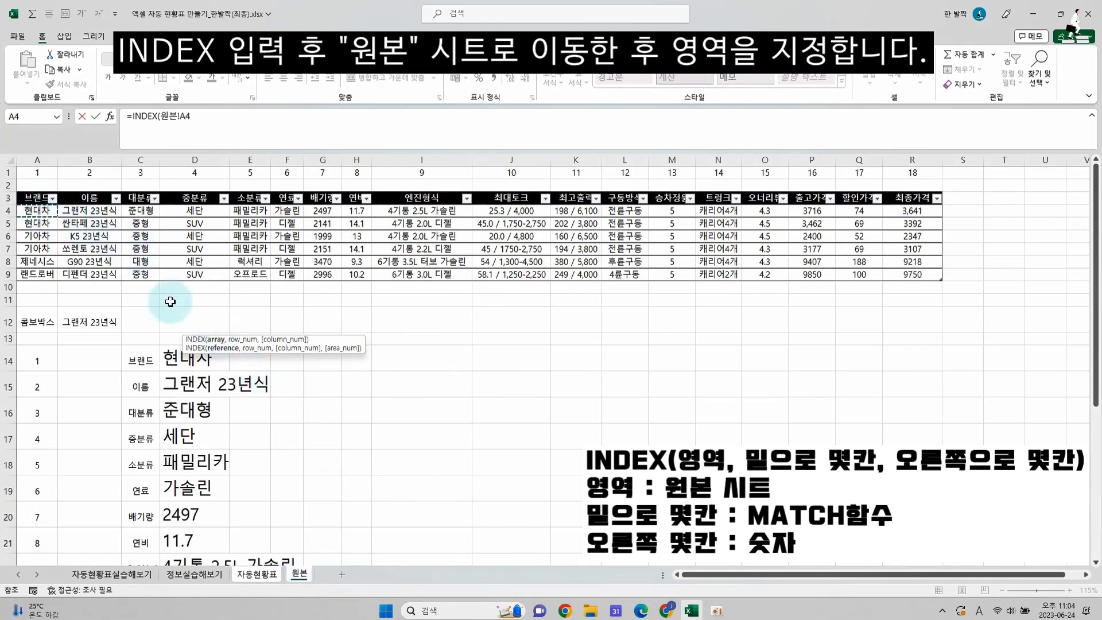
pyautogui.keyDown('shift'); pyautogui.click(922, 270); pyautogui.keyUp('shift')
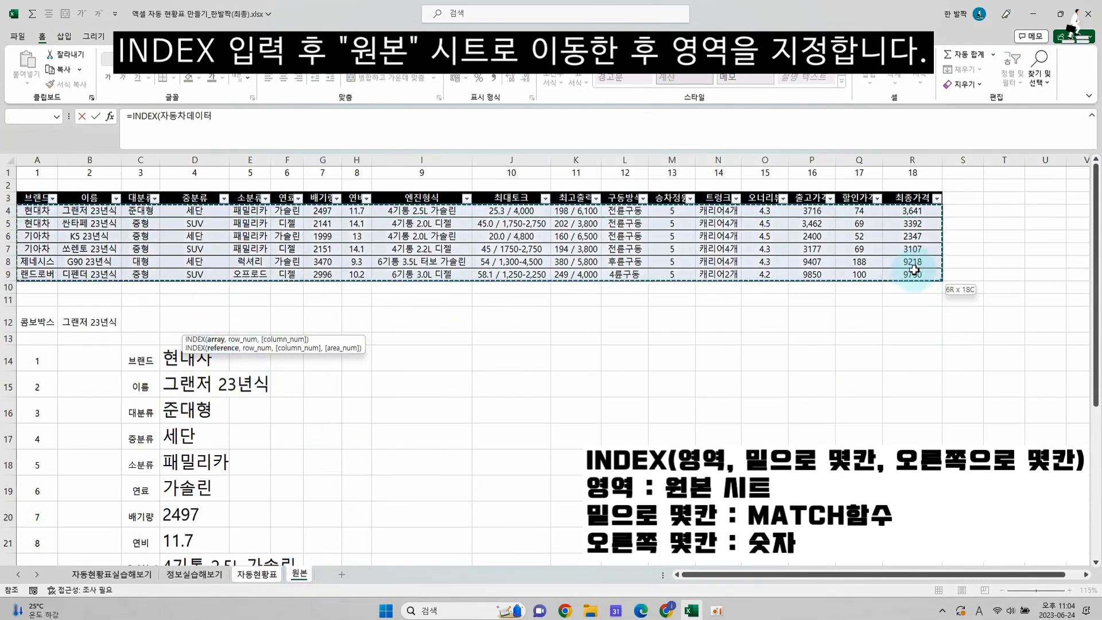
# Add a MATCH as the row argument, looking up absolute $C$7 of 자동현황표 in 자동차데이터[이름] with exact match 0
pyautogui.write(', MATCH(')
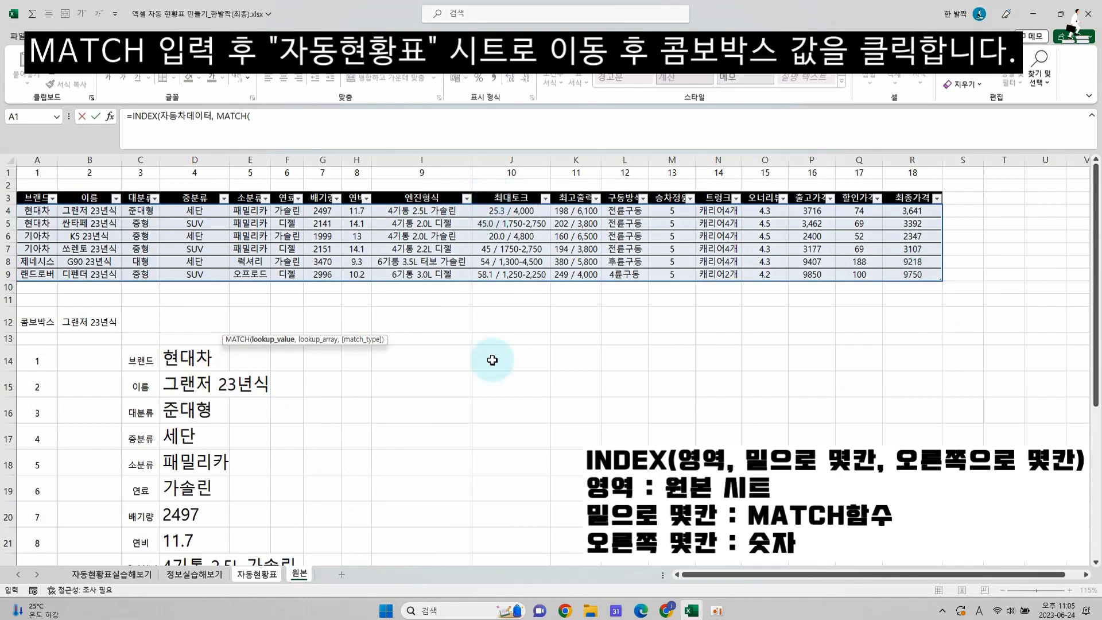
pyautogui.click(258, 574)
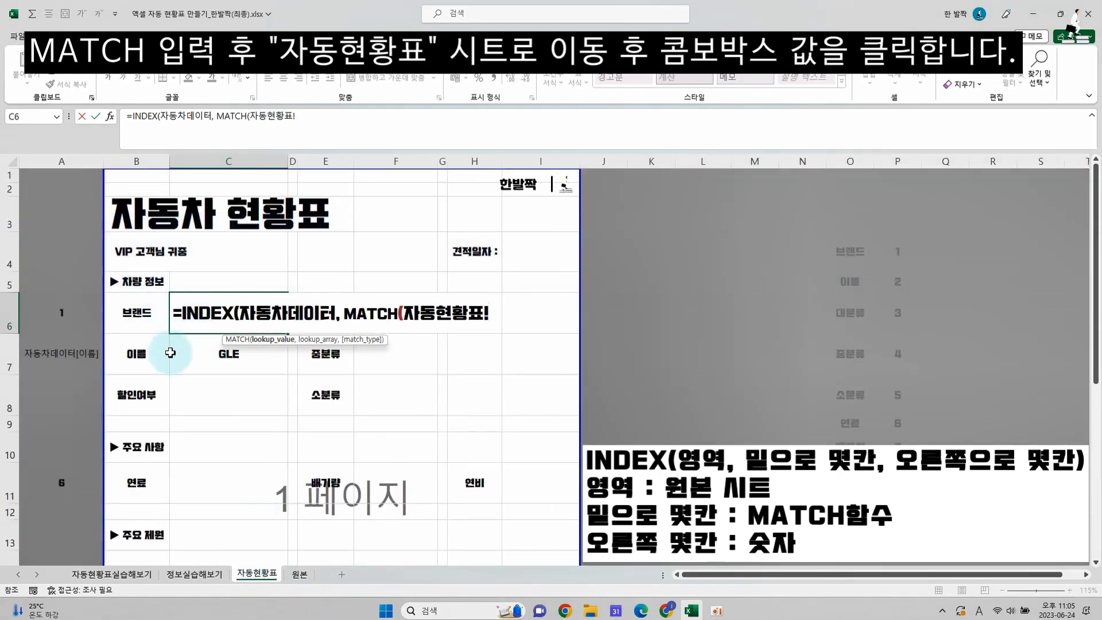
pyautogui.click(210, 360)
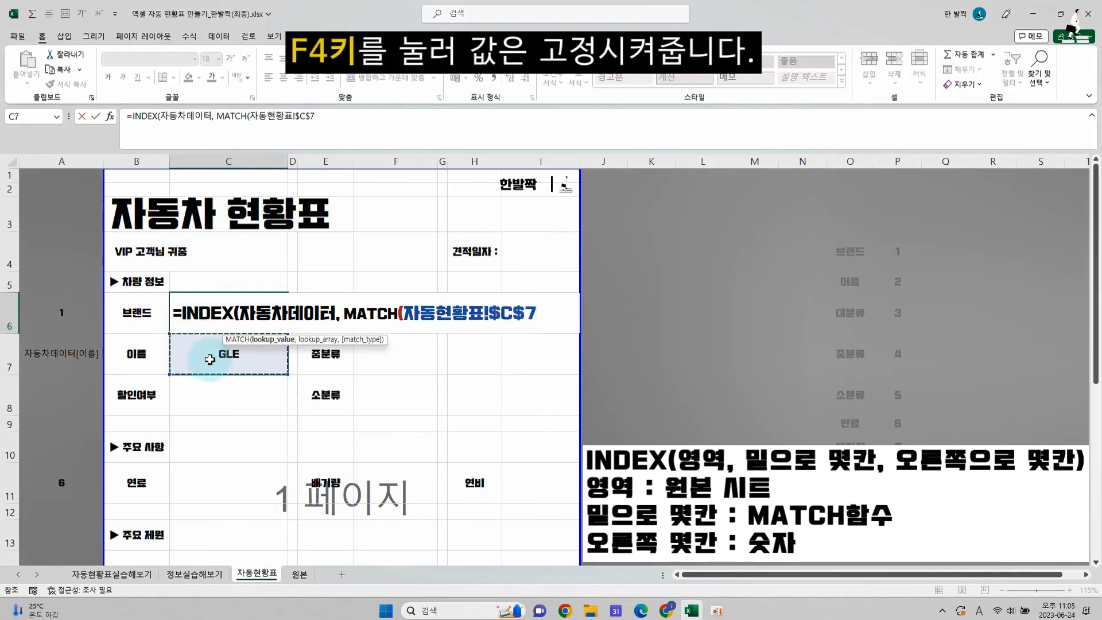
pyautogui.write(',')
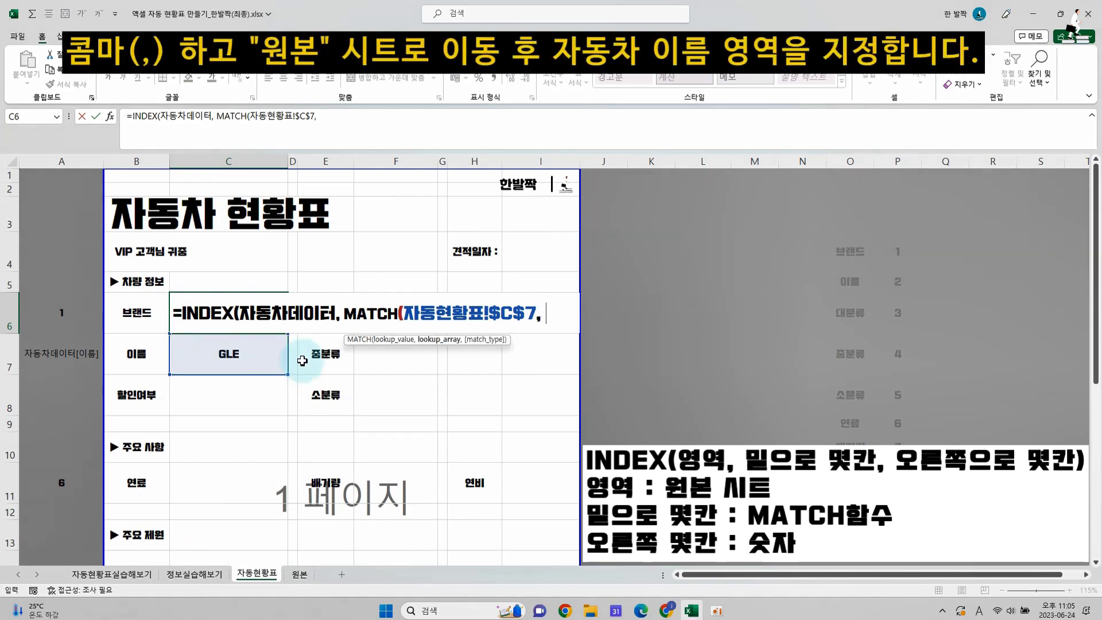
pyautogui.click(299, 575)
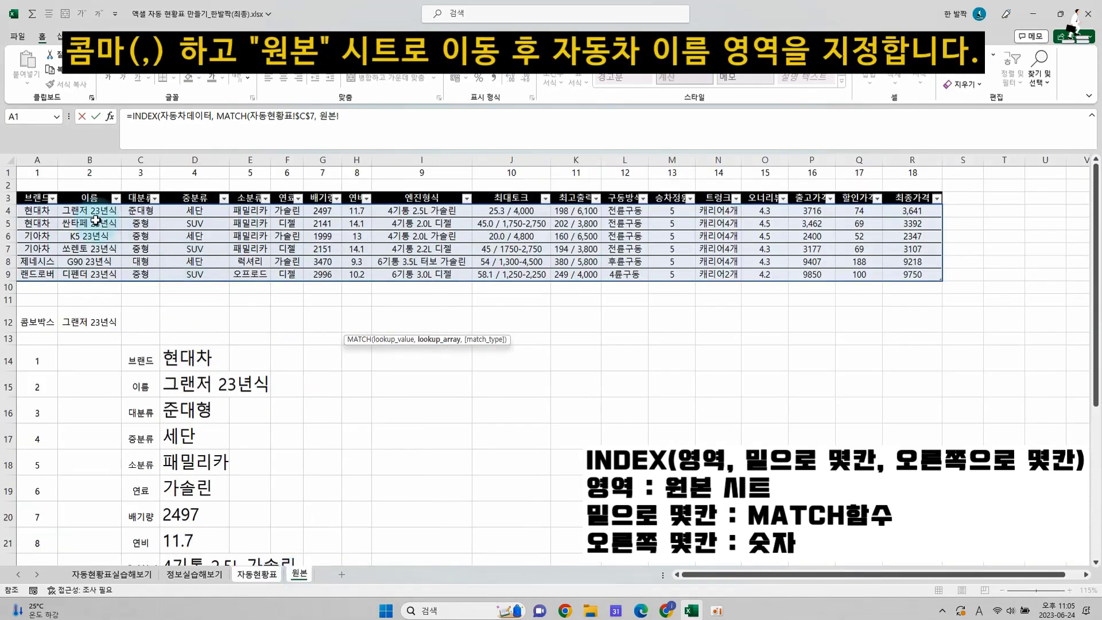
pyautogui.moveTo(93, 213); pyautogui.dragTo(89, 271)
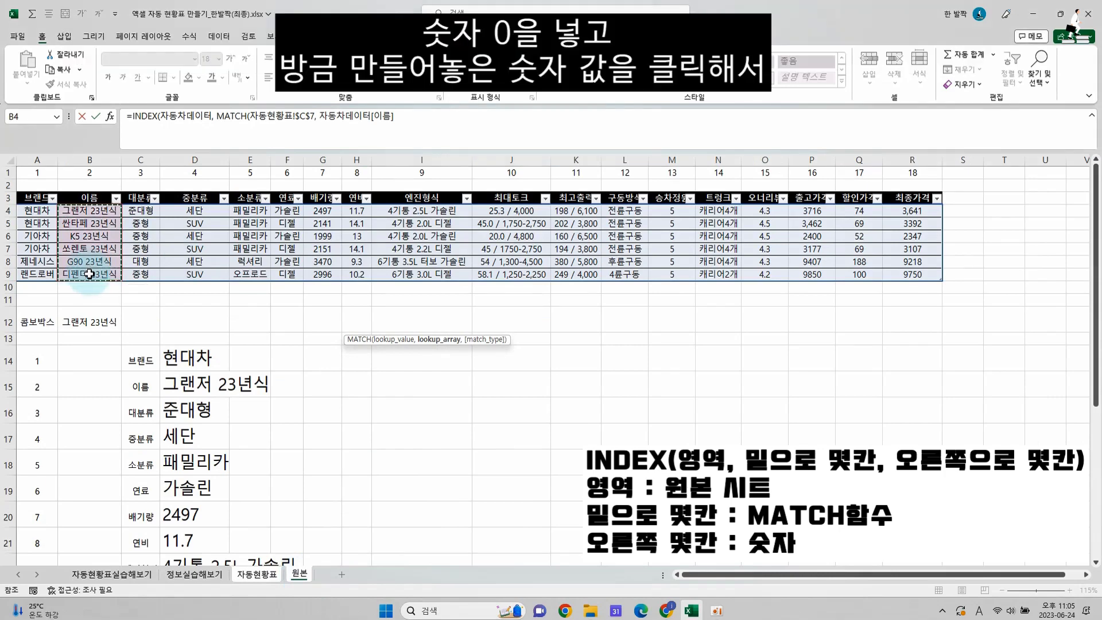
pyautogui.write(', 0)')
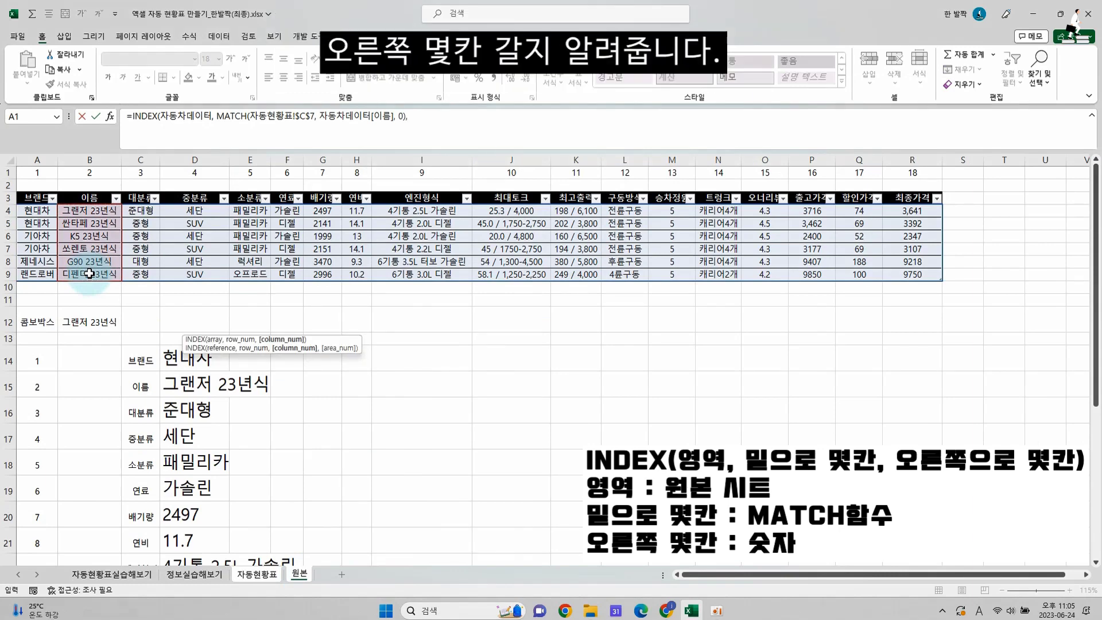
# Complete the C6 INDEX formula with cell A6 of 자동현황표 as the column number
pyautogui.write(',')
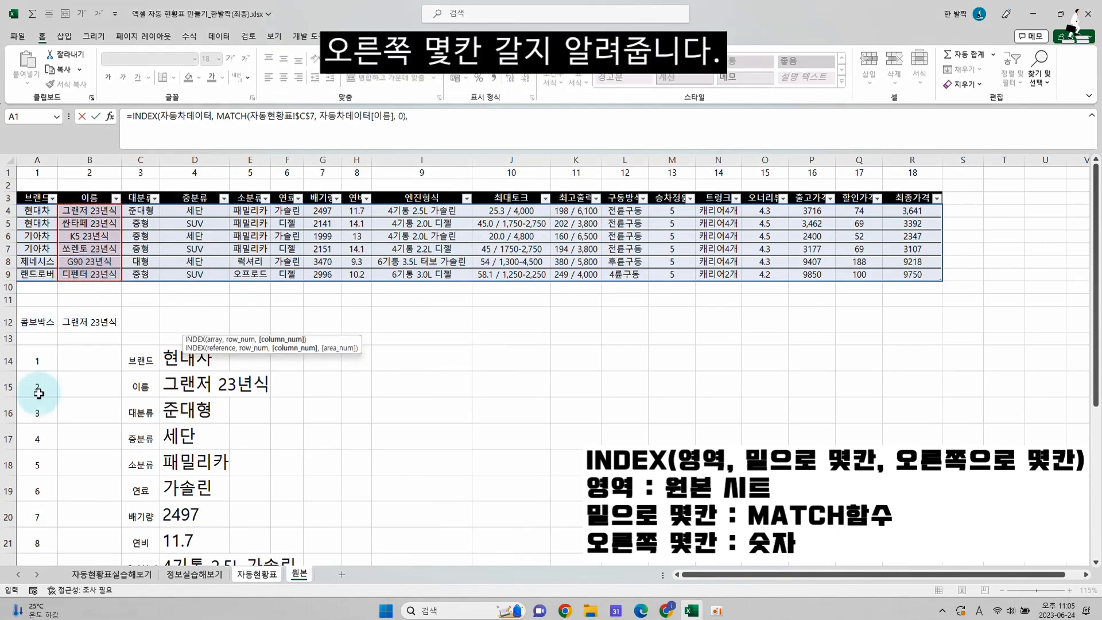
pyautogui.click(257, 575)
pyautogui.click(63, 314)
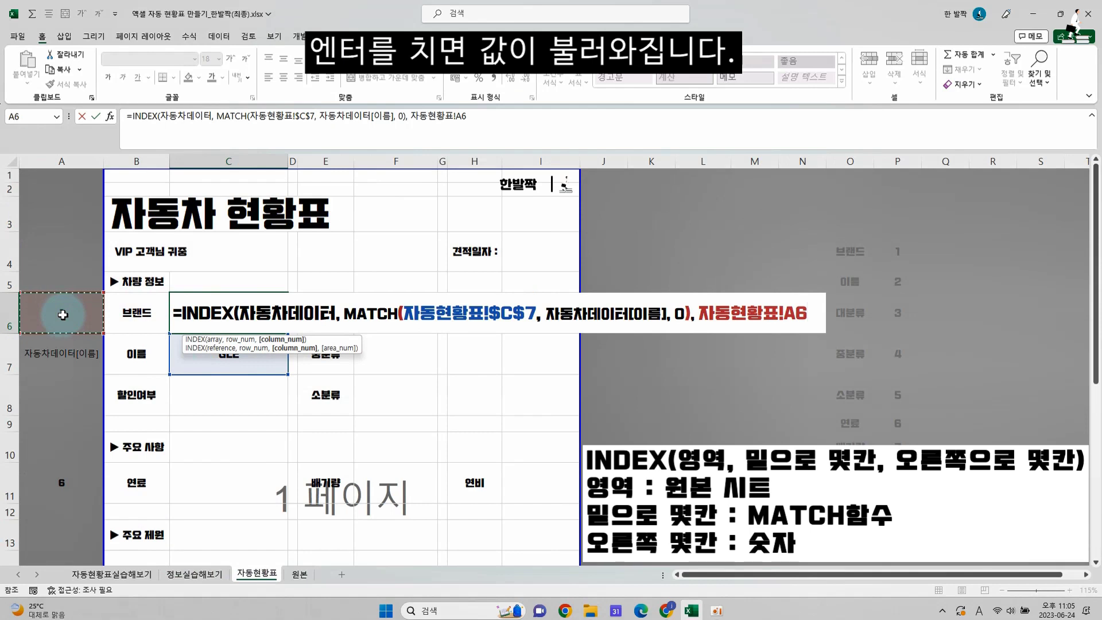
pyautogui.write(')')
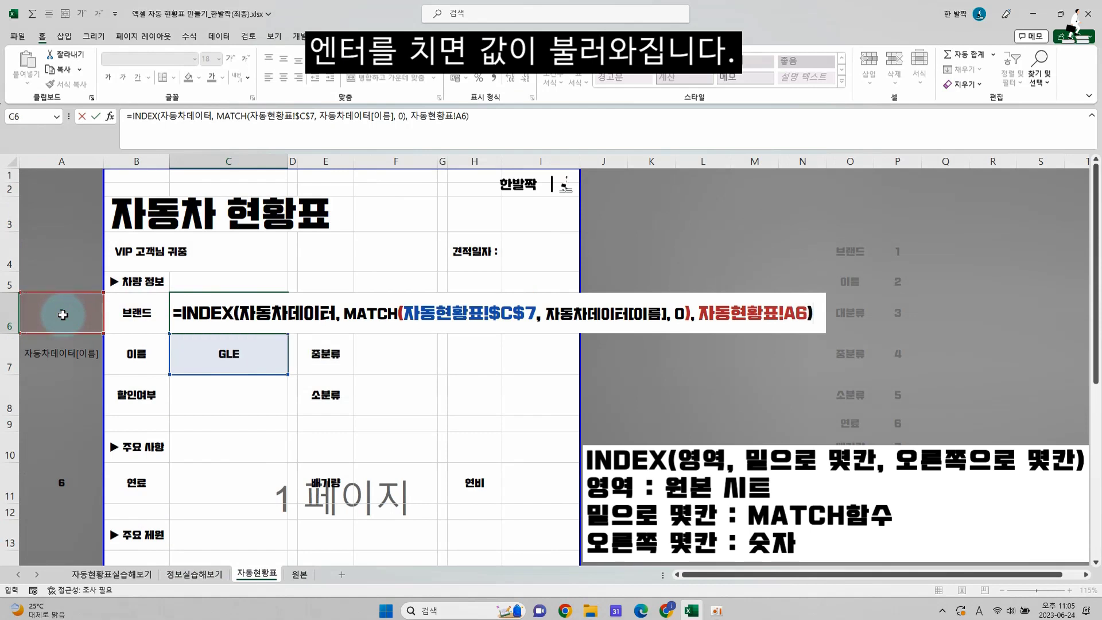
pyautogui.press('Return')
# Test the brand lookup by changing the car name in C7 to 싼타페 23년식 and then to K5 23년식
pyautogui.click(293, 368)
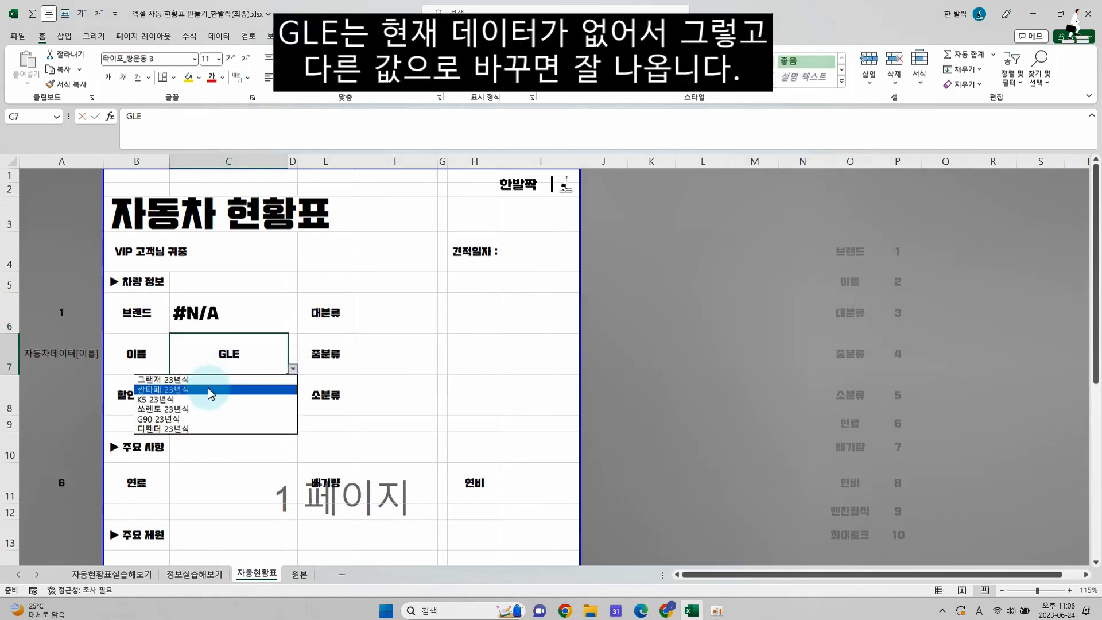
pyautogui.click(209, 389)
pyautogui.click(200, 326)
pyautogui.click(251, 354)
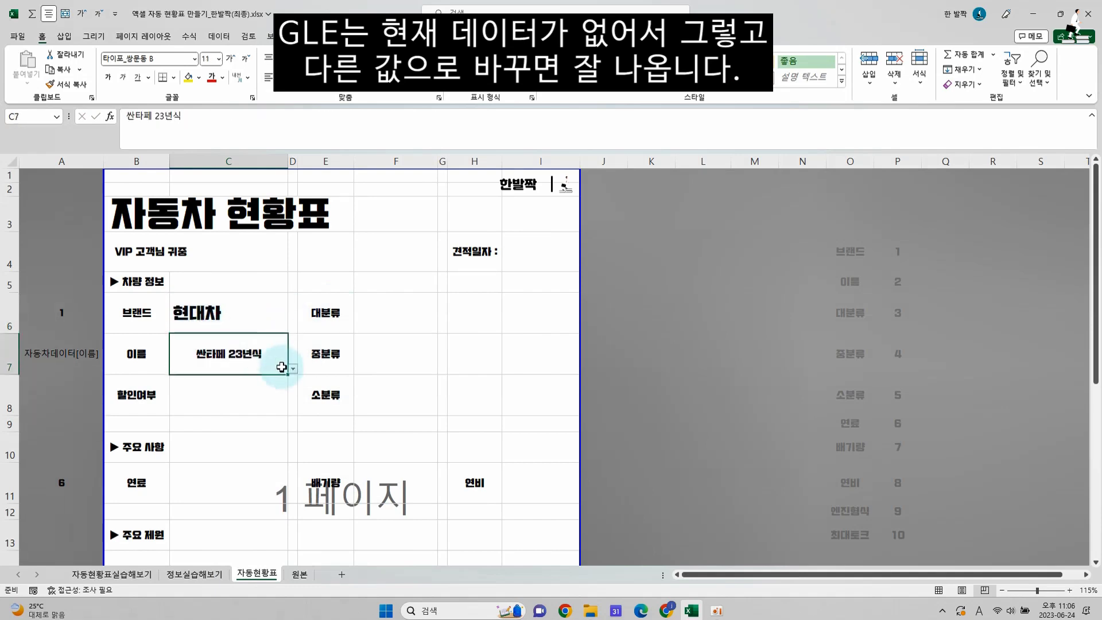
pyautogui.click(293, 368)
pyautogui.click(246, 398)
# Copy the C6 formula and paste it at once into F6:F8, C11, F11, I11, C14:C15, F14:F15, I14:I15, C18, C21, F21 and I21
pyautogui.click(236, 320)
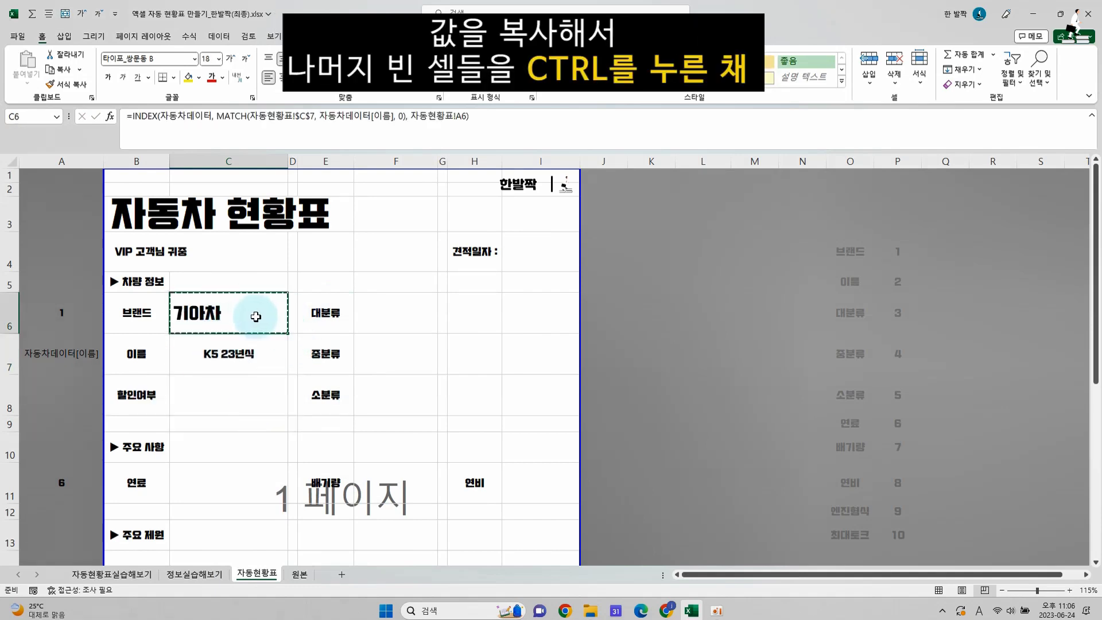
pyautogui.hotkey('ctrl', 'c')
pyautogui.click(417, 318)
pyautogui.keyDown('ctrl'); pyautogui.click(402, 350); pyautogui.keyUp('ctrl')
pyautogui.keyDown('ctrl'); pyautogui.click(394, 395); pyautogui.keyUp('ctrl')
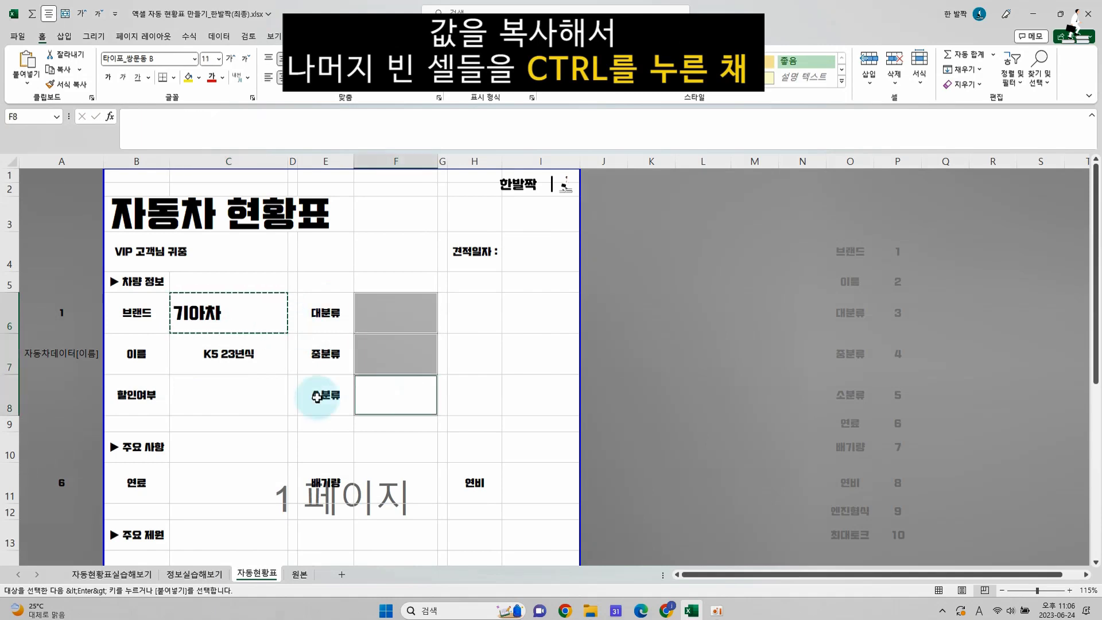
pyautogui.keyDown('ctrl'); pyautogui.click(224, 484); pyautogui.keyUp('ctrl')
pyautogui.keyDown('ctrl'); pyautogui.click(422, 485); pyautogui.keyUp('ctrl')
pyautogui.keyDown('ctrl'); pyautogui.click(512, 485); pyautogui.keyUp('ctrl')
pyautogui.scroll(-2, 364, 468)
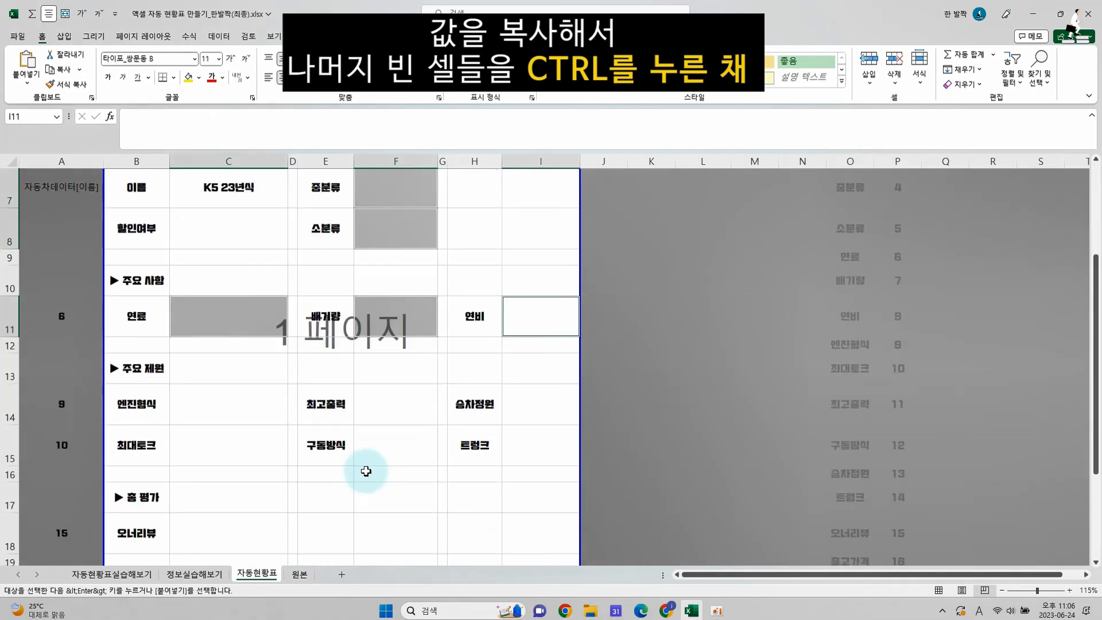
pyautogui.keyDown('ctrl'); pyautogui.click(217, 407); pyautogui.keyUp('ctrl')
pyautogui.keyDown('ctrl'); pyautogui.click(225, 447); pyautogui.keyUp('ctrl')
pyautogui.keyDown('ctrl'); pyautogui.click(369, 412); pyautogui.keyUp('ctrl')
pyautogui.keyDown('ctrl'); pyautogui.click(396, 445); pyautogui.keyUp('ctrl')
pyautogui.keyDown('ctrl'); pyautogui.click(529, 409); pyautogui.keyUp('ctrl')
pyautogui.keyDown('ctrl'); pyautogui.click(540, 446); pyautogui.keyUp('ctrl')
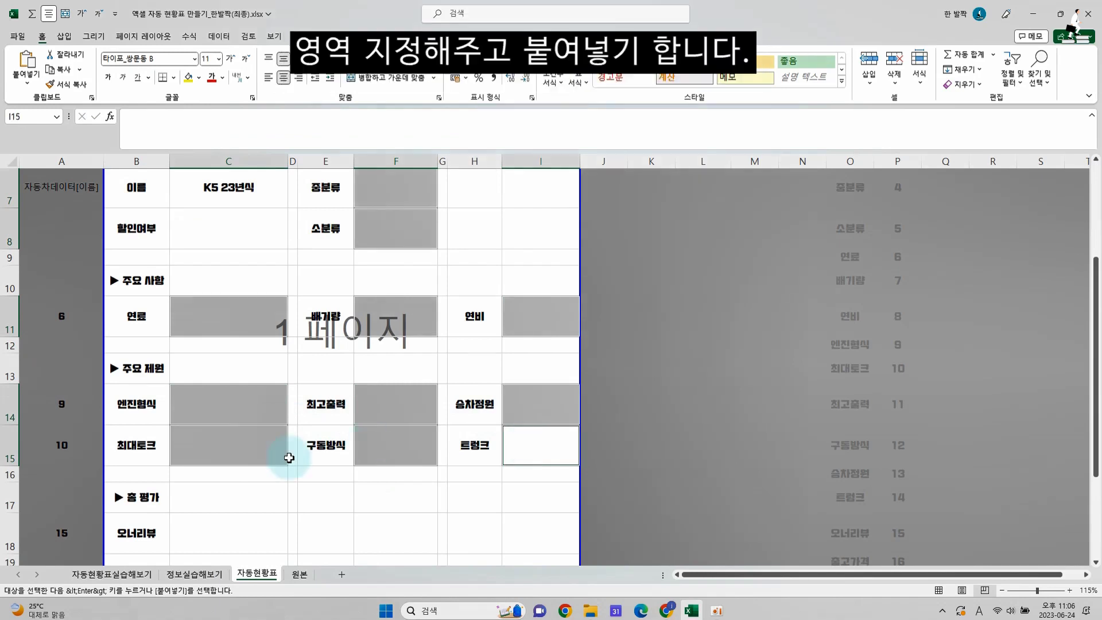
pyautogui.scroll(-2, 217, 419)
pyautogui.keyDown('ctrl'); pyautogui.click(217, 418); pyautogui.keyUp('ctrl')
pyautogui.keyDown('ctrl'); pyautogui.click(217, 494); pyautogui.keyUp('ctrl')
pyautogui.keyDown('ctrl'); pyautogui.click(402, 496); pyautogui.keyUp('ctrl')
pyautogui.keyDown('ctrl'); pyautogui.click(531, 500); pyautogui.keyUp('ctrl')
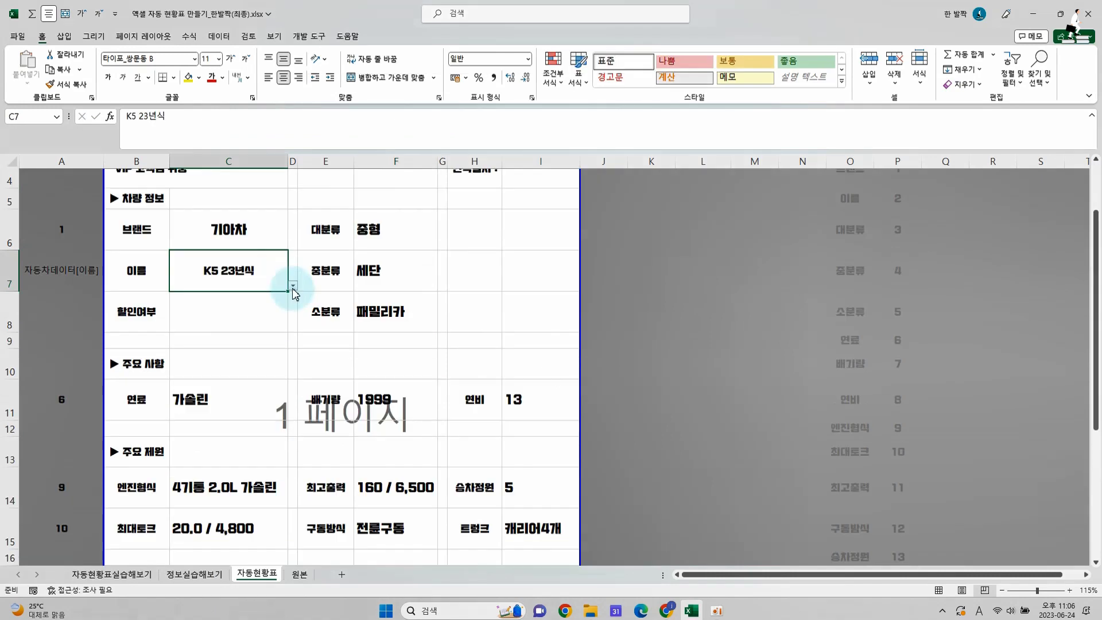
# Switch the car name in C7 to G90 23년식, 디펜더 23년식 and finally 그랜저 23년식 to test all lookups
pyautogui.click(292, 286)
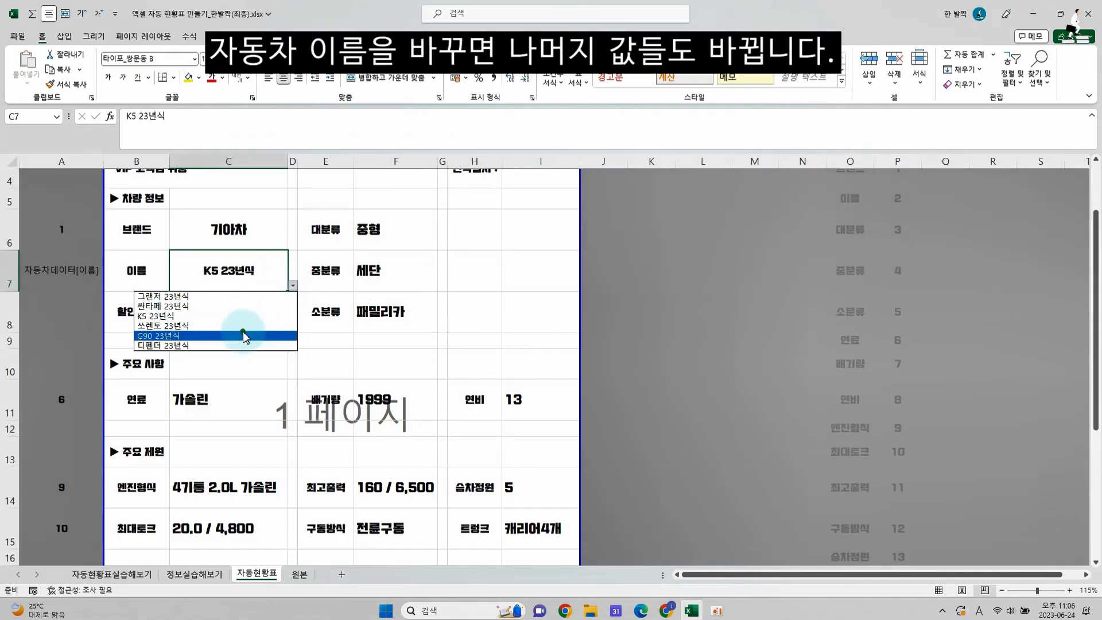
pyautogui.click(244, 337)
pyautogui.click(294, 288)
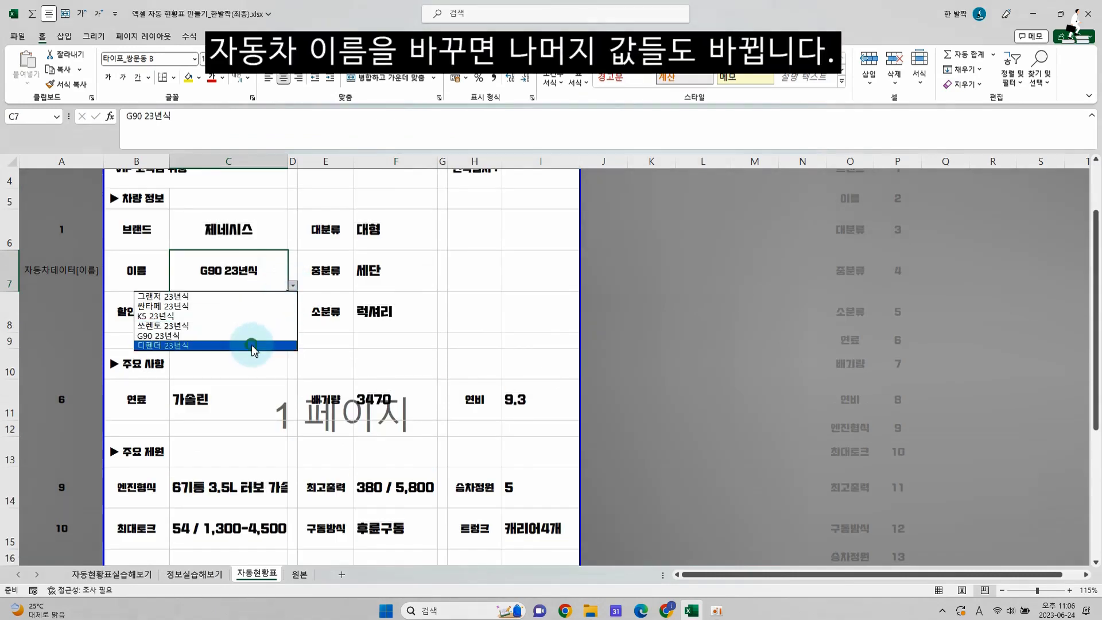
pyautogui.click(264, 346)
pyautogui.click(294, 287)
pyautogui.click(233, 301)
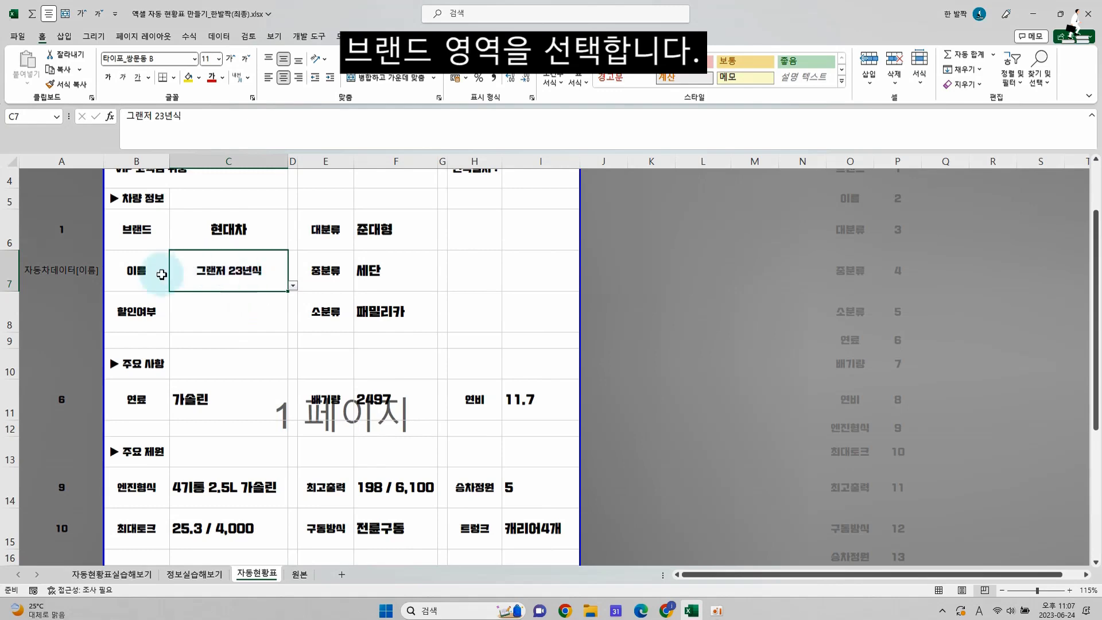
# Open the cell formatting for the 브랜드 label in B6 and set its fill to the standard dark blue
pyautogui.click(138, 233)
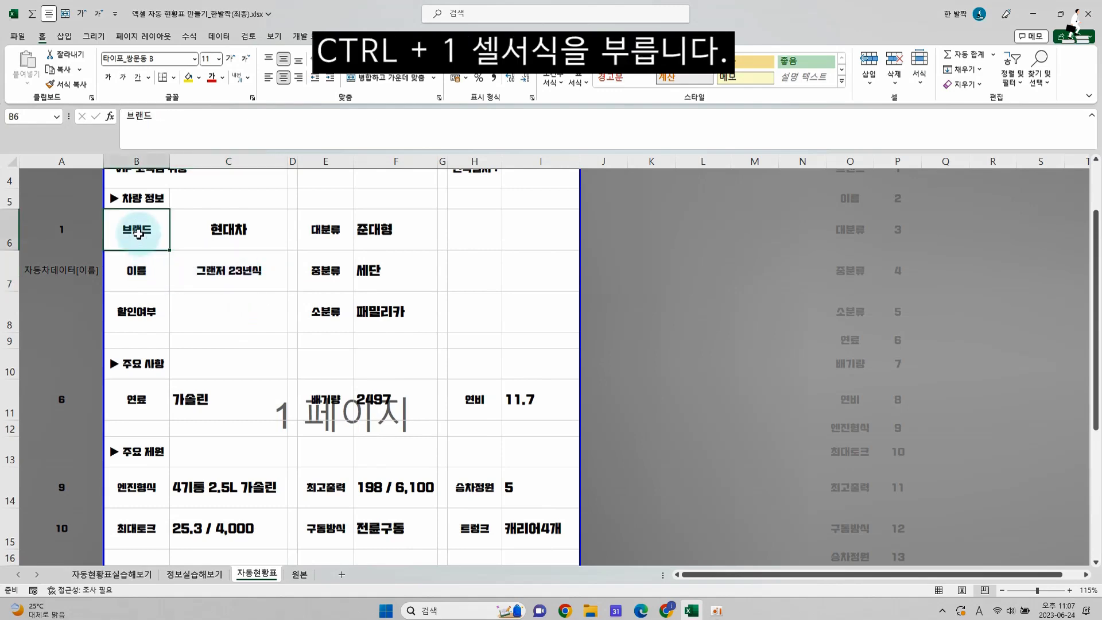
pyautogui.hotkey('ctrl', '1')
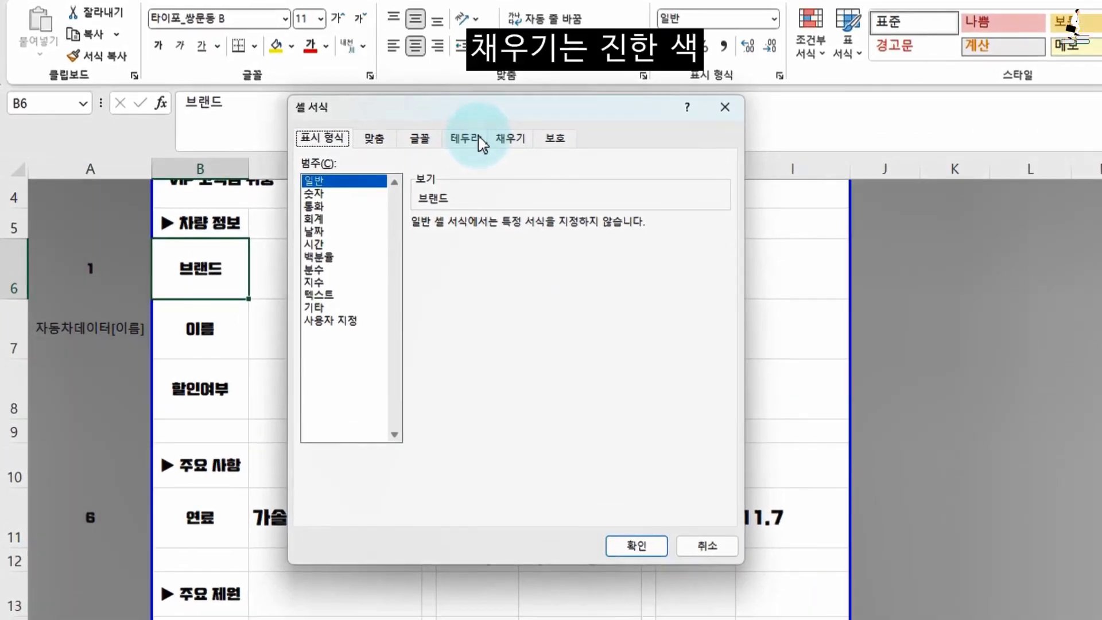
pyautogui.click(505, 139)
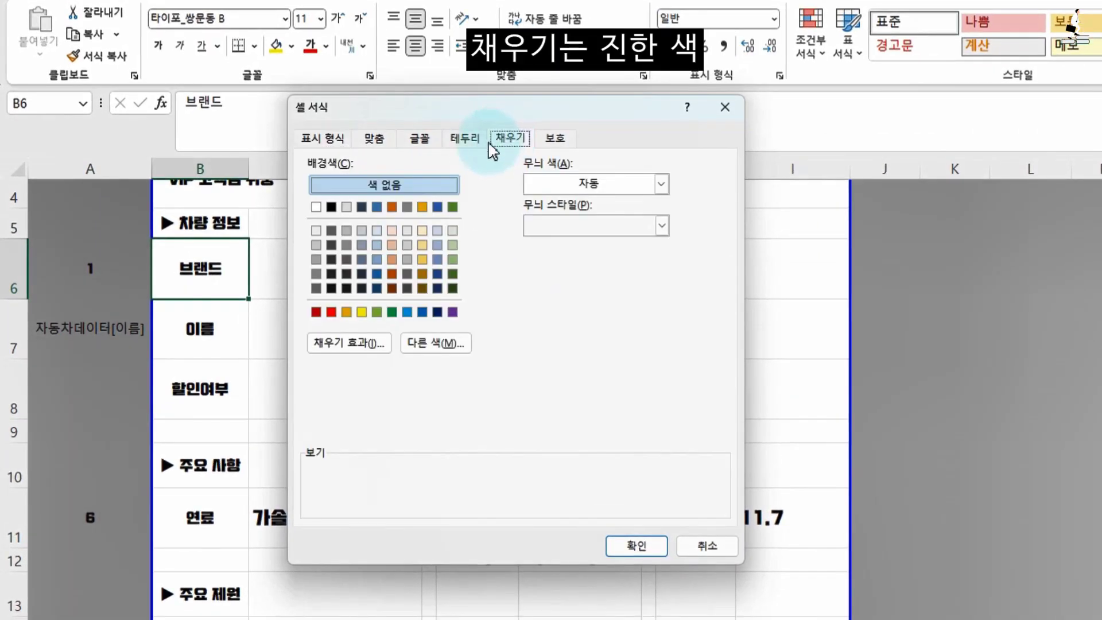
pyautogui.click(438, 312)
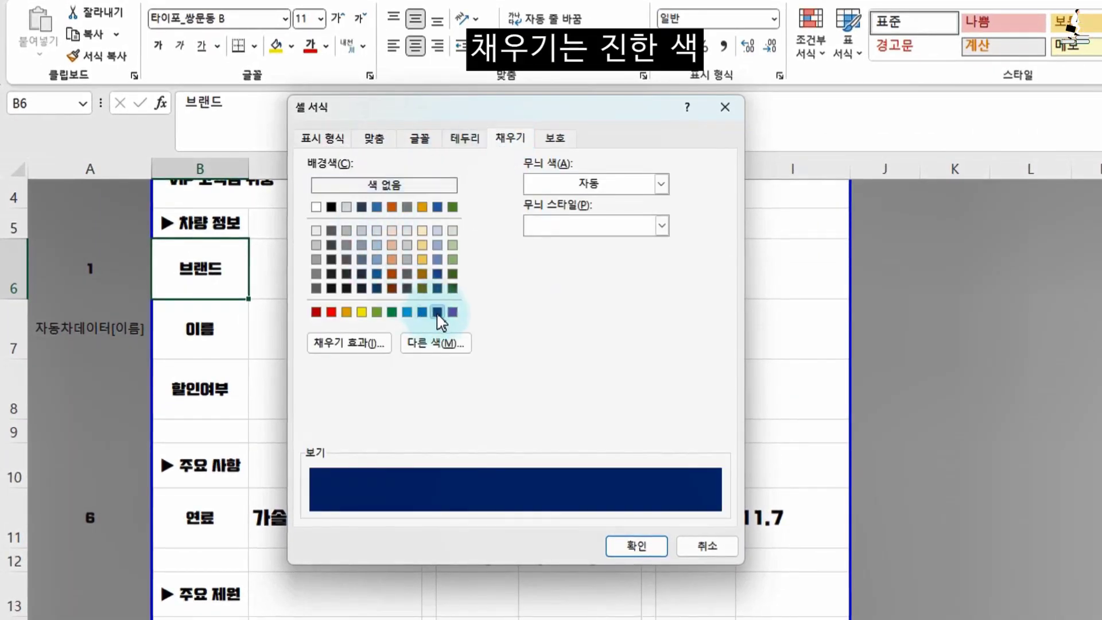
# Give the B6 label thick top and bottom borders and choose the double line style
pyautogui.click(465, 138)
pyautogui.click(383, 279)
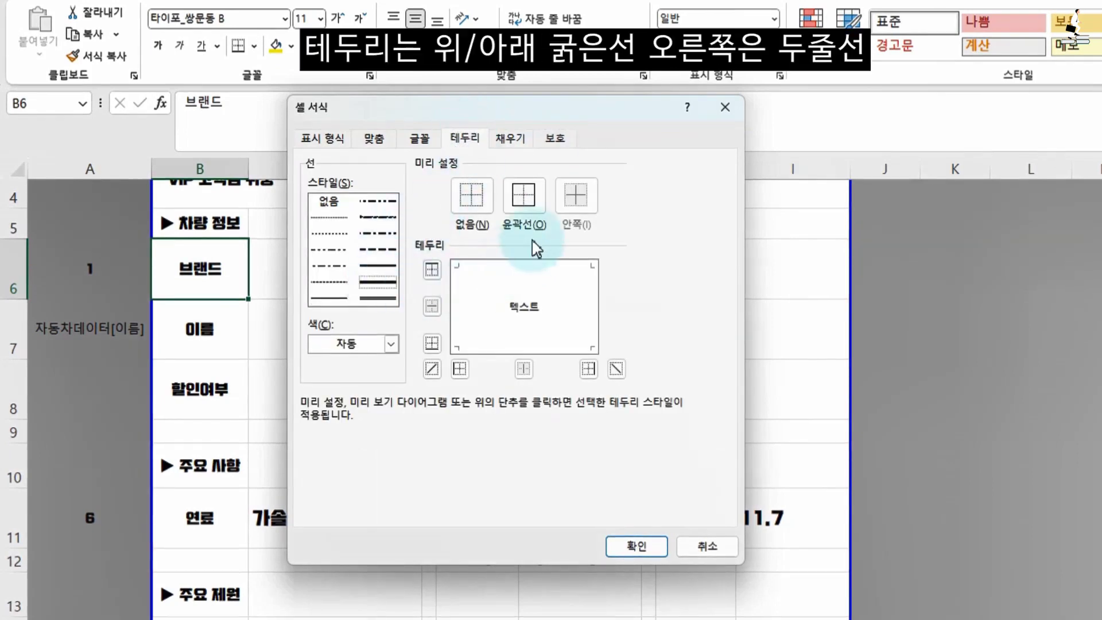
pyautogui.click(520, 269)
pyautogui.click(523, 350)
pyautogui.click(378, 298)
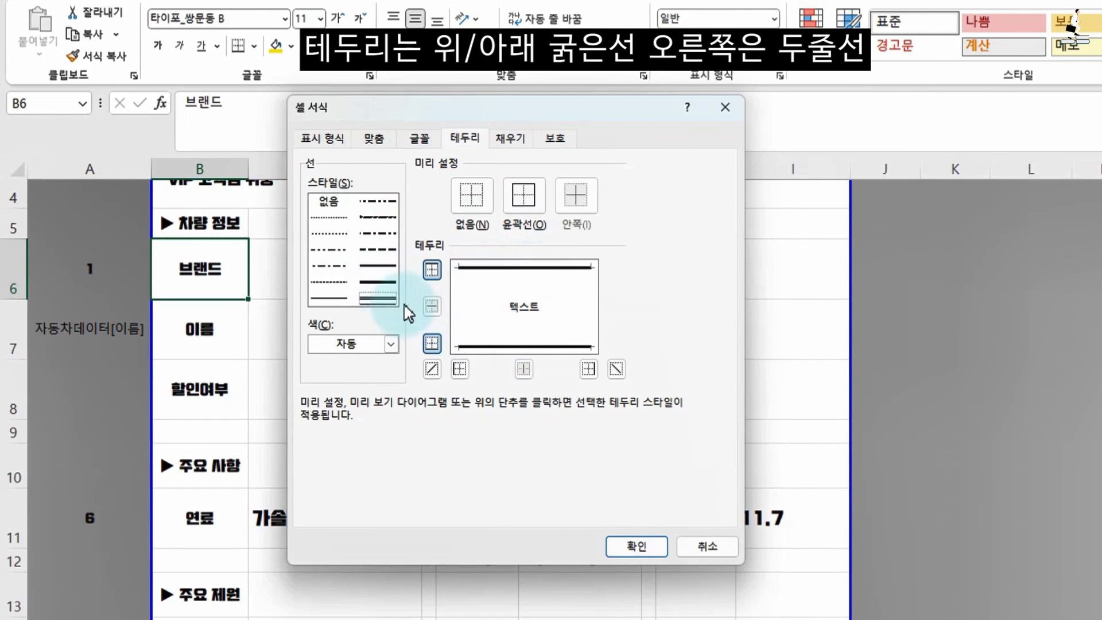
# Set the B6 label's font color to white and apply the cell formatting
pyautogui.click(419, 139)
pyautogui.click(627, 306)
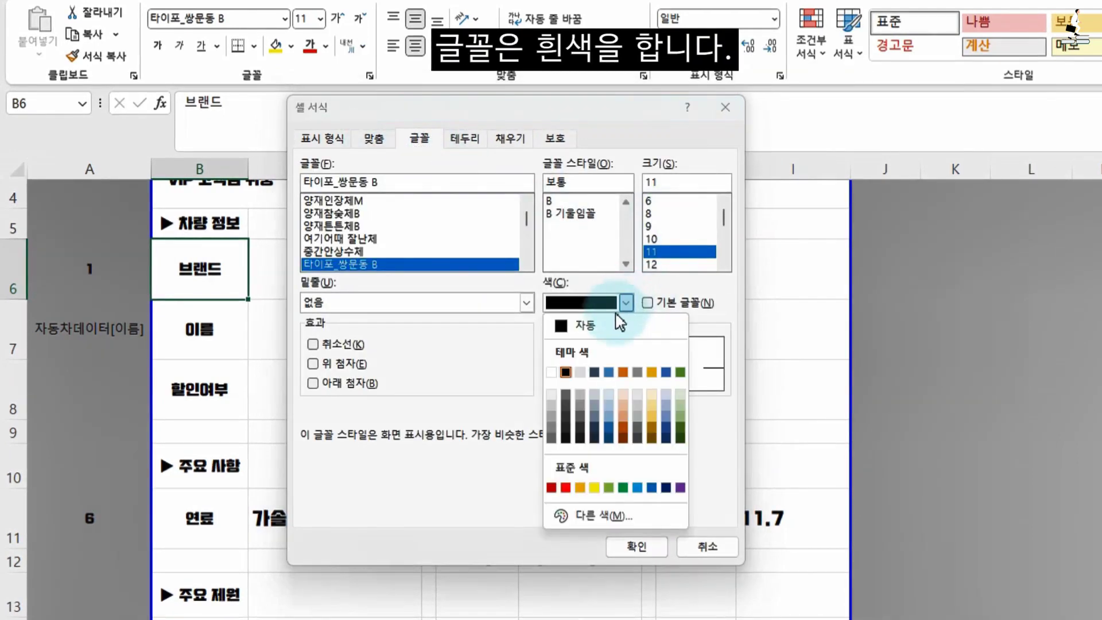
pyautogui.click(552, 372)
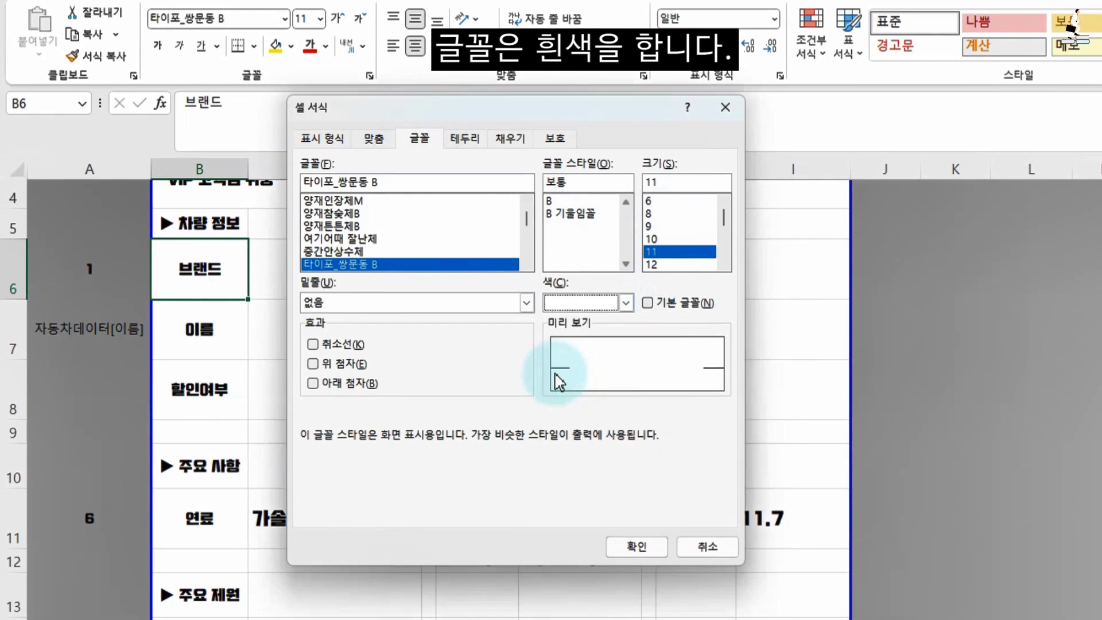
pyautogui.click(640, 549)
# Open the cell formatting for the 브랜드 value in C6 and set its fill to light blue
pyautogui.click(326, 277)
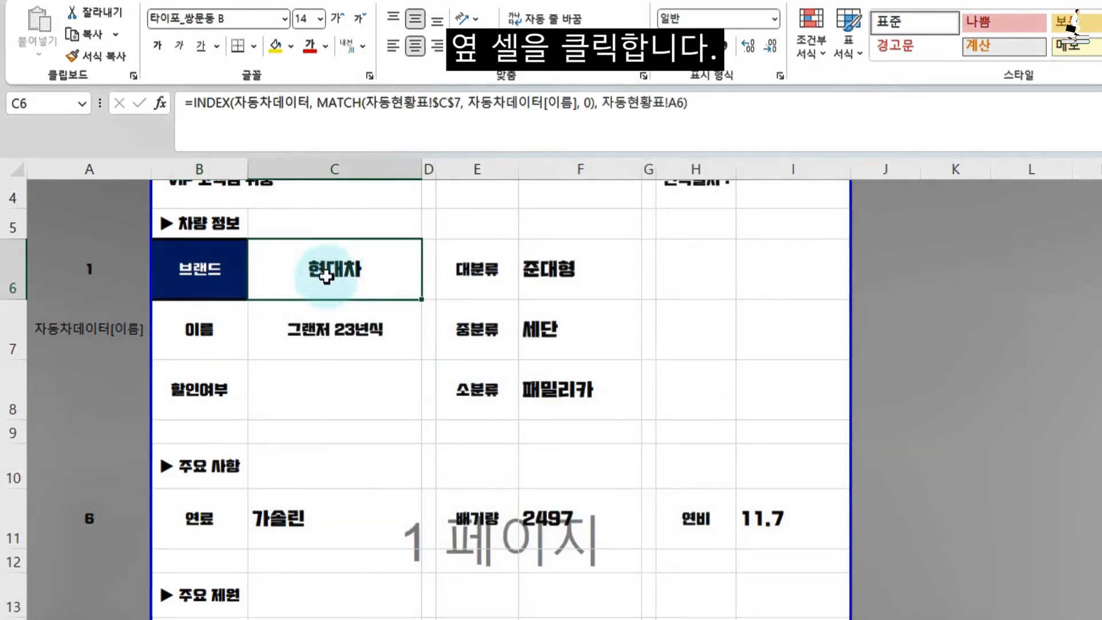
pyautogui.hotkey('ctrl', '1')
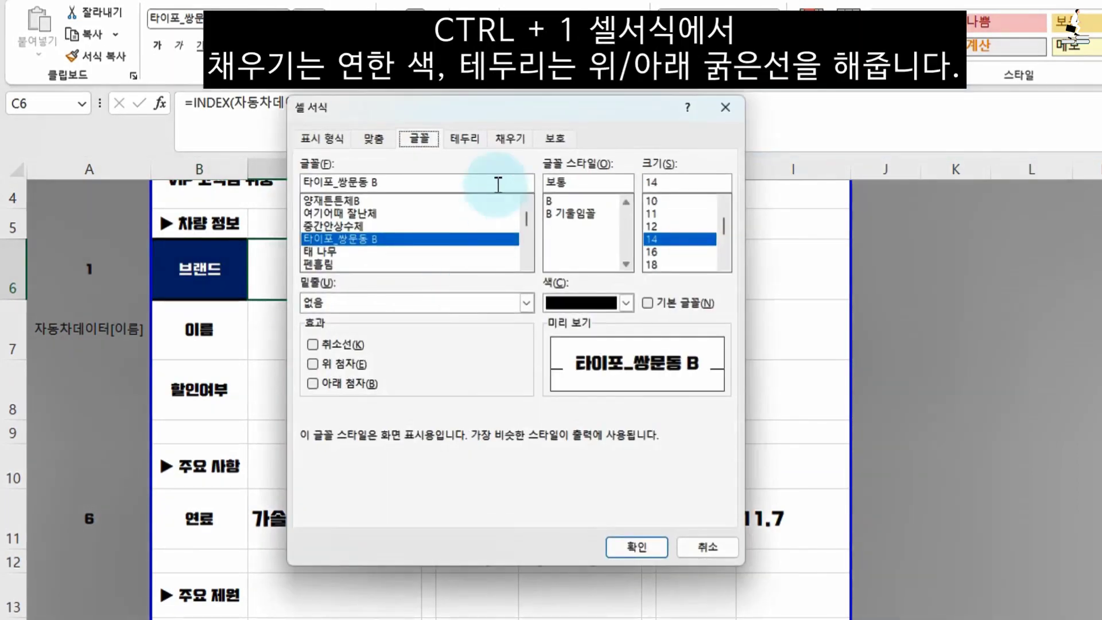
pyautogui.click(510, 144)
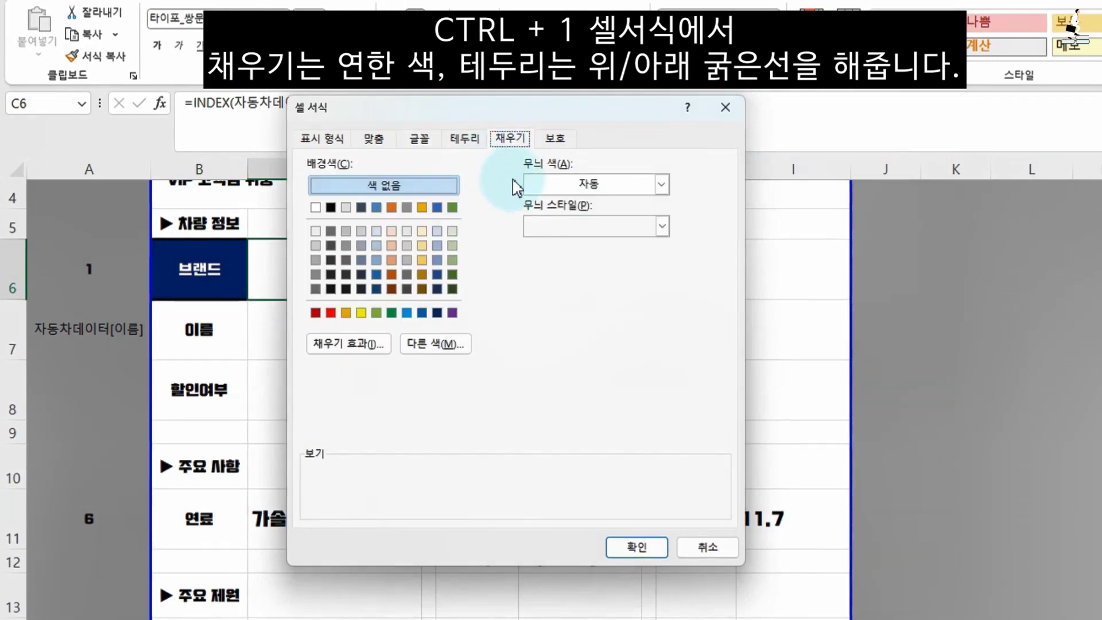
pyautogui.click(438, 233)
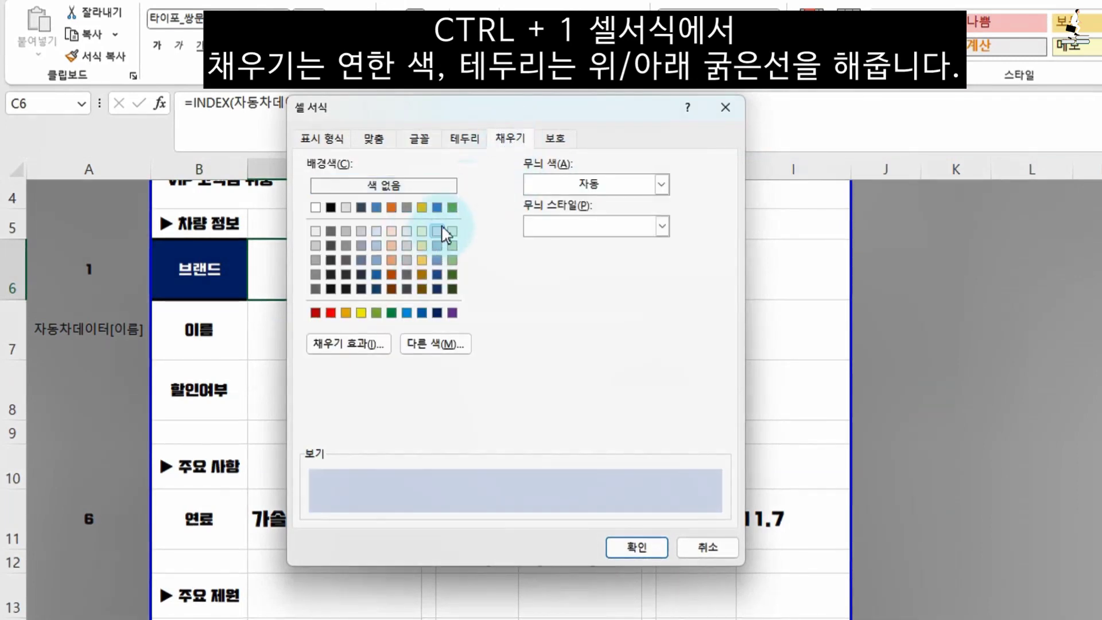
# Give the C6 value cell thick top and bottom borders and apply the cell formatting
pyautogui.click(464, 139)
pyautogui.click(388, 284)
pyautogui.click(505, 267)
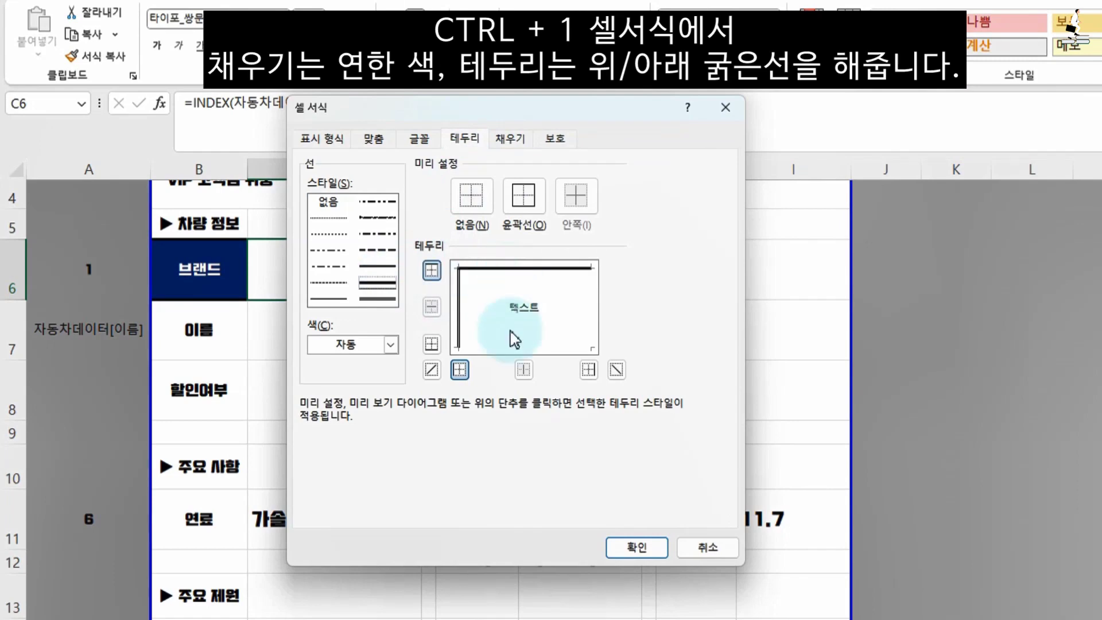
pyautogui.click(508, 347)
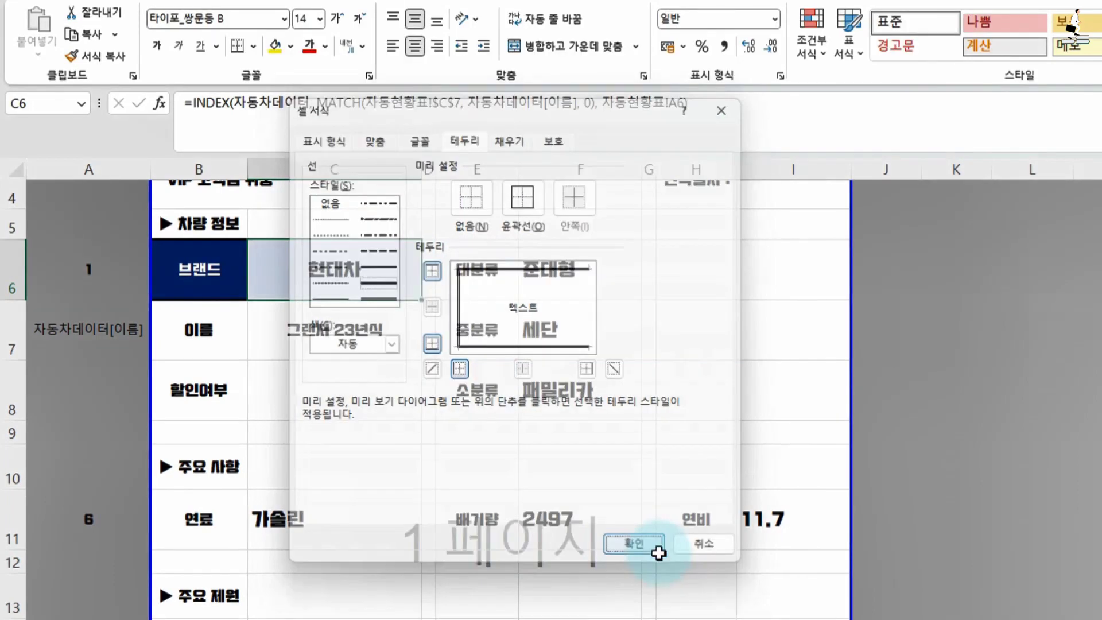
pyautogui.click(637, 547)
# Copy B6:C6 and paste only its formats (서식) onto all the remaining label and value pairs in the report down to row 21
pyautogui.moveTo(199, 269); pyautogui.dragTo(335, 269)
pyautogui.hotkey('ctrl', 'c')
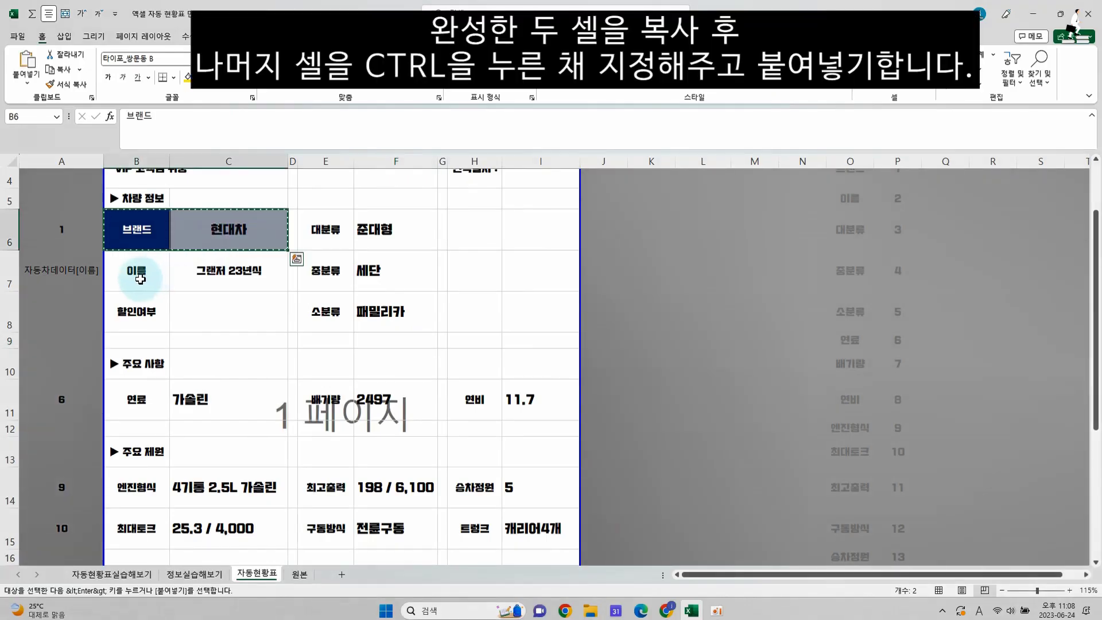
pyautogui.moveTo(140, 279); pyautogui.dragTo(228, 270)
pyautogui.moveTo(326, 229); pyautogui.dragTo(396, 311)
pyautogui.moveTo(136, 312); pyautogui.dragTo(229, 311)
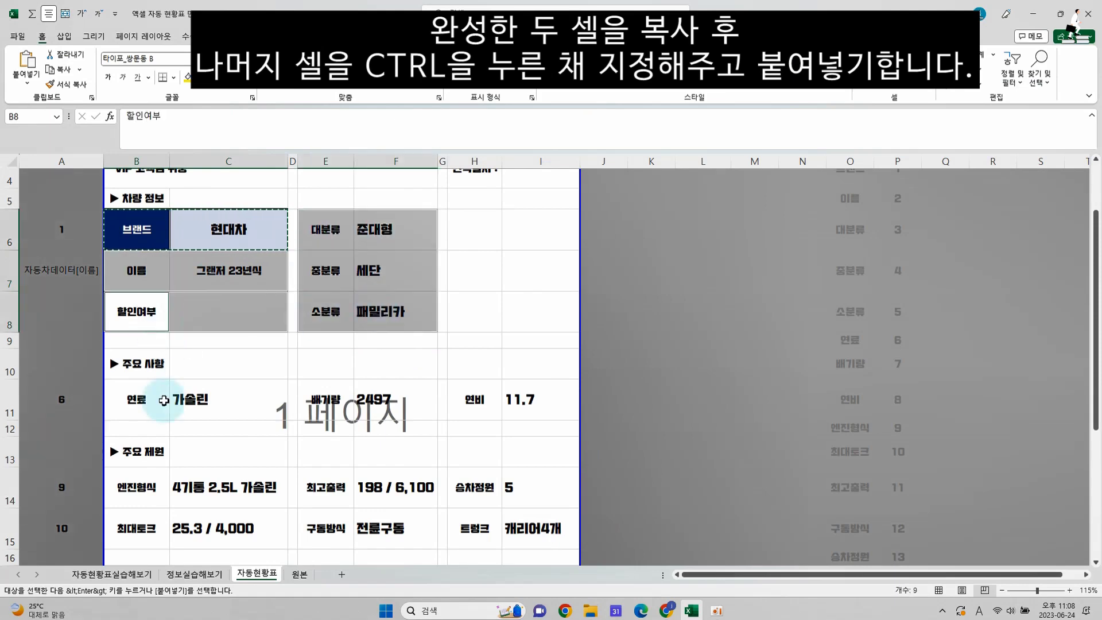
pyautogui.moveTo(164, 401); pyautogui.dragTo(228, 401)
pyautogui.moveTo(304, 402); pyautogui.dragTo(396, 401)
pyautogui.moveTo(475, 402); pyautogui.dragTo(540, 401)
pyautogui.moveTo(475, 487); pyautogui.dragTo(511, 529)
pyautogui.moveTo(326, 487); pyautogui.dragTo(396, 528)
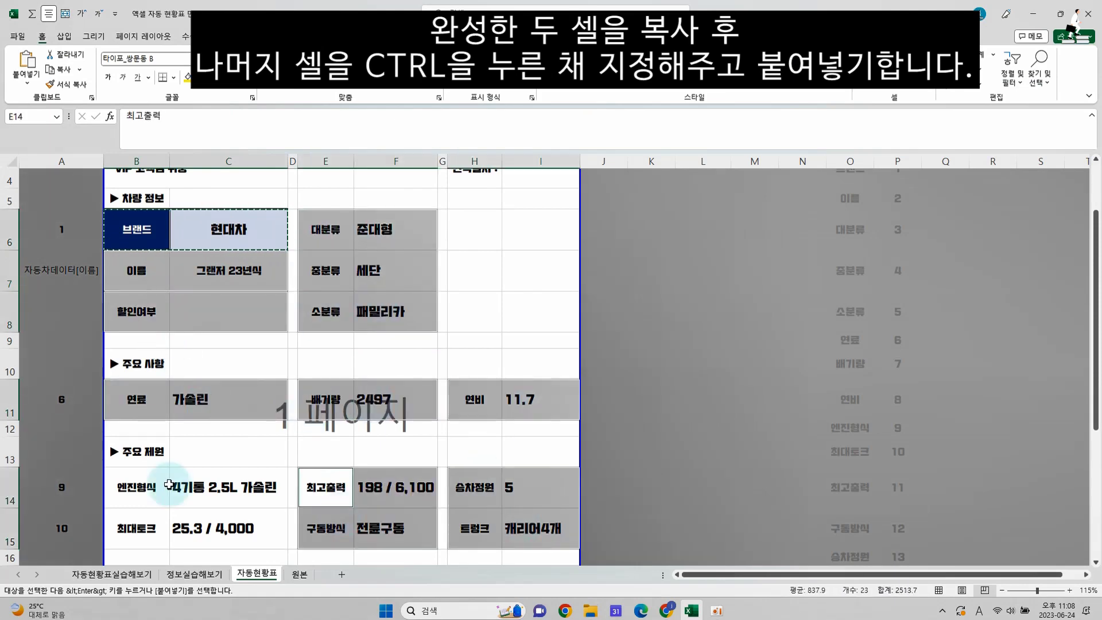
pyautogui.moveTo(169, 485); pyautogui.dragTo(228, 529)
pyautogui.scroll(-3, 253, 475)
pyautogui.moveTo(153, 371); pyautogui.dragTo(229, 367)
pyautogui.moveTo(137, 454); pyautogui.dragTo(228, 454)
pyautogui.moveTo(326, 454); pyautogui.dragTo(396, 454)
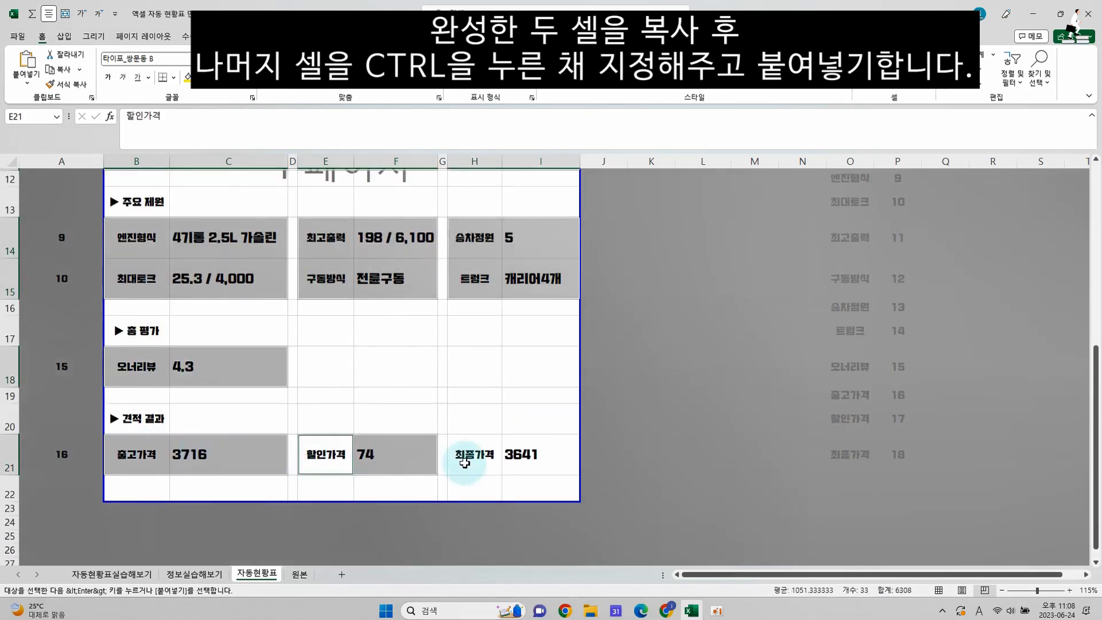
pyautogui.moveTo(465, 462); pyautogui.dragTo(517, 455)
pyautogui.hotkey('alt', 'e')
pyautogui.press('s')
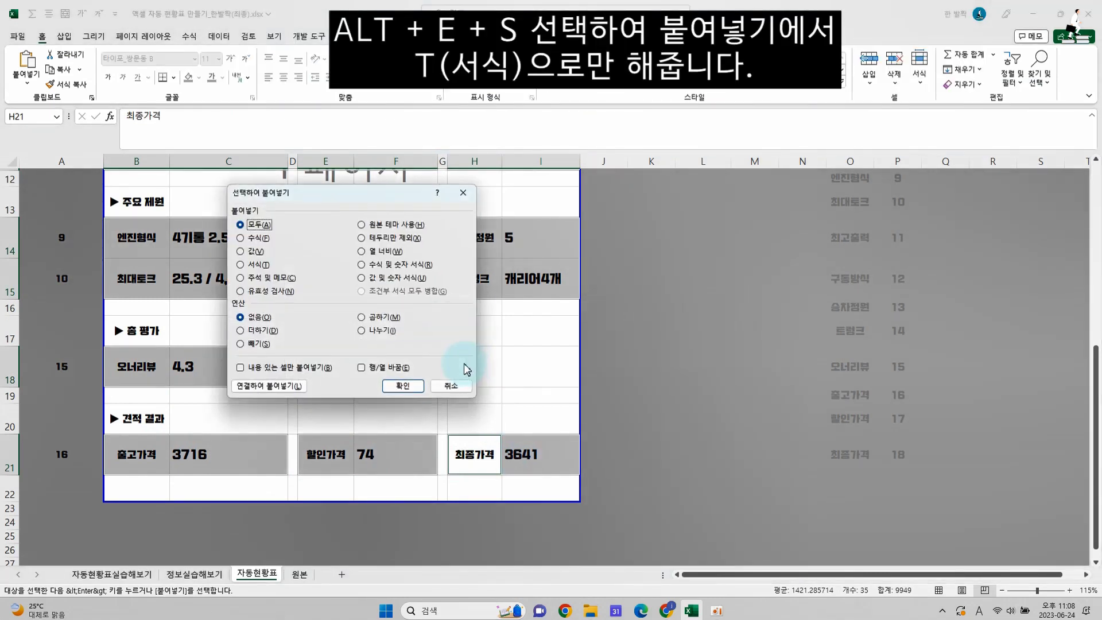
pyautogui.press('t')
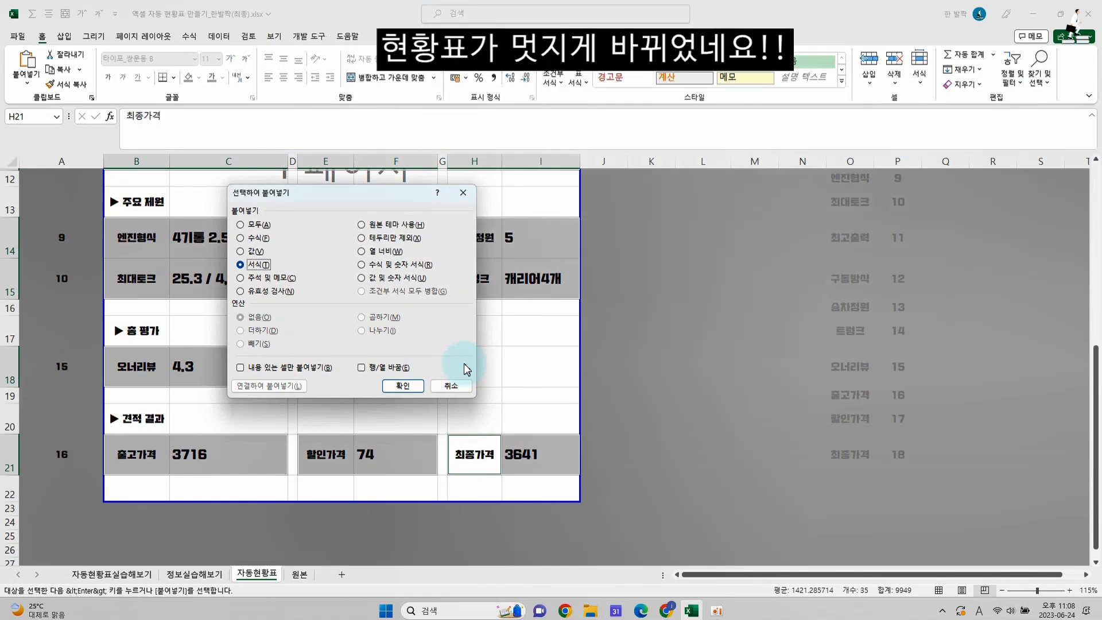
pyautogui.press('Return')
pyautogui.scroll(4, 430, 385)
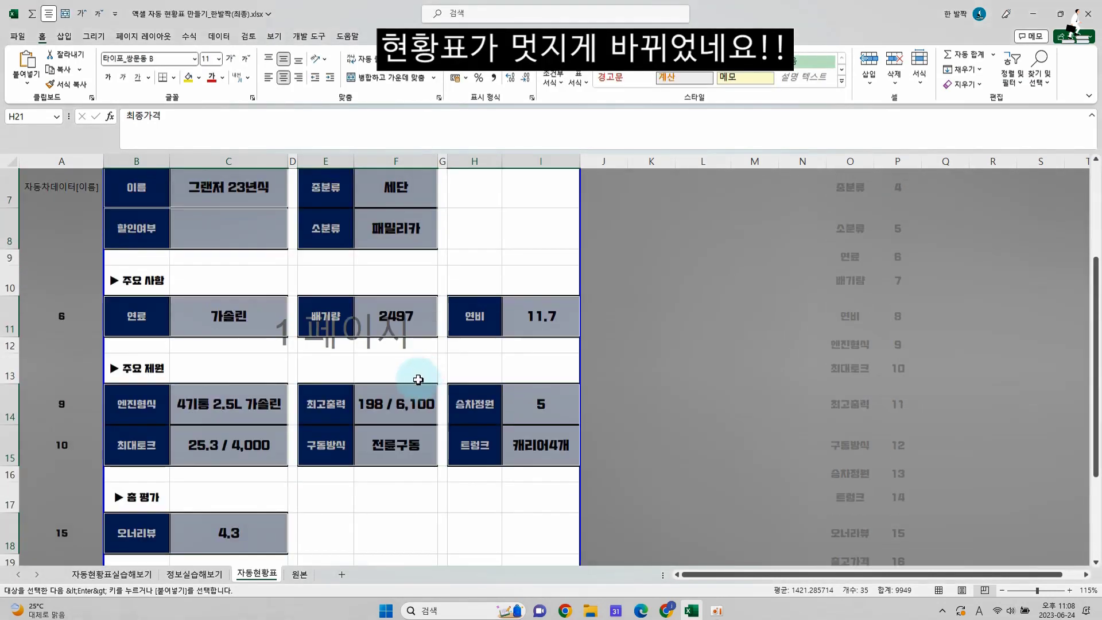
pyautogui.click(536, 374)
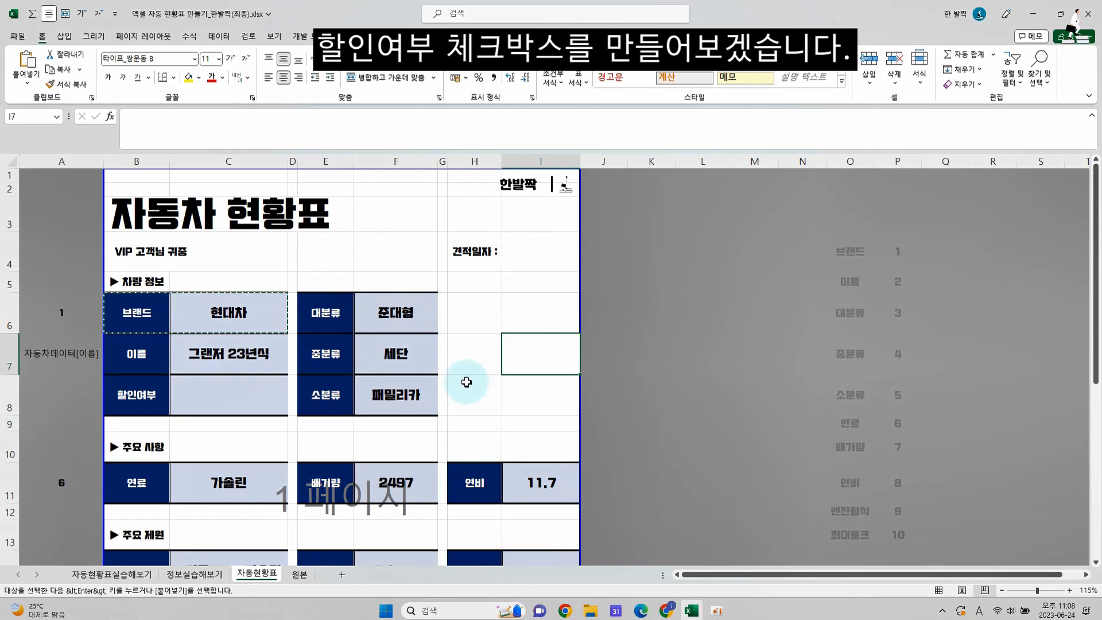
# Enable 개발 도구 in the Excel options' ribbon customization (리본 사용자 지정) and apply the options
pyautogui.click(280, 386)
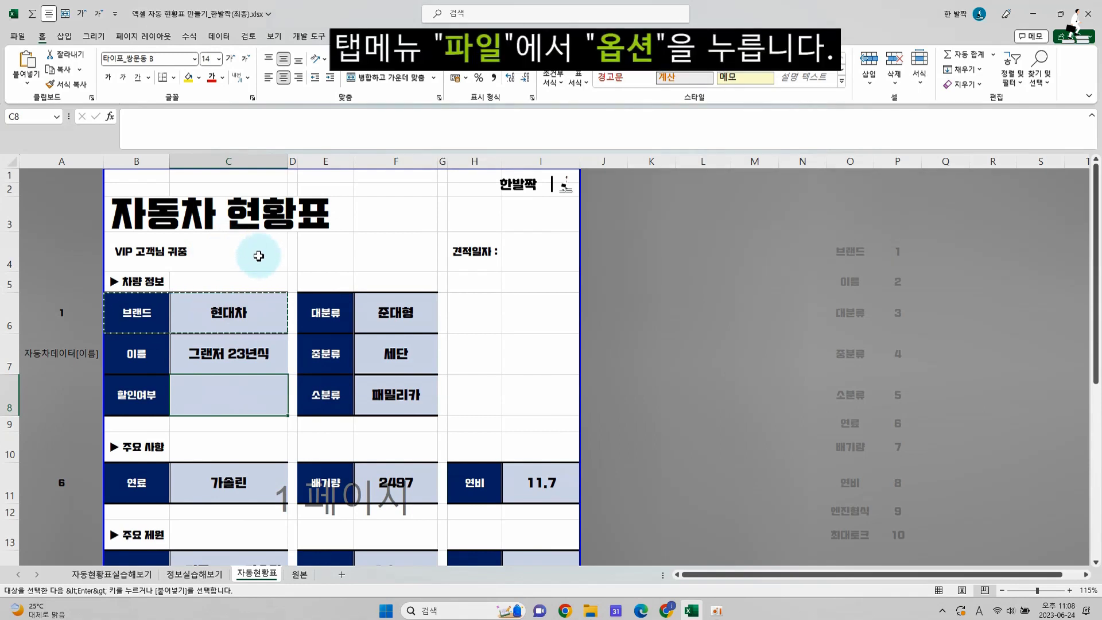
pyautogui.click(21, 37)
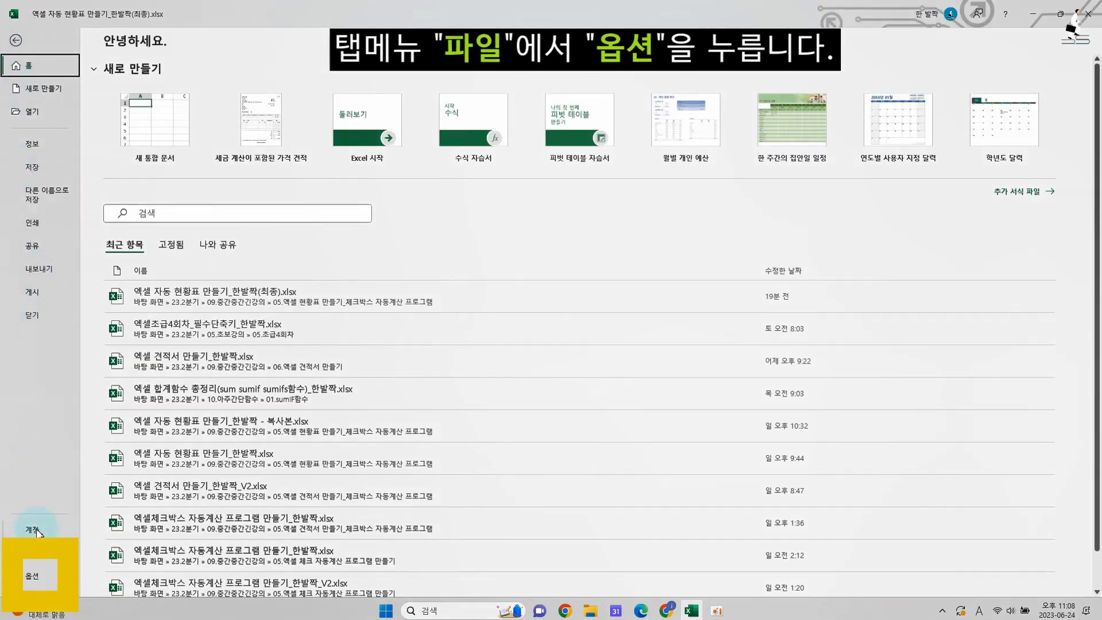
pyautogui.click(35, 576)
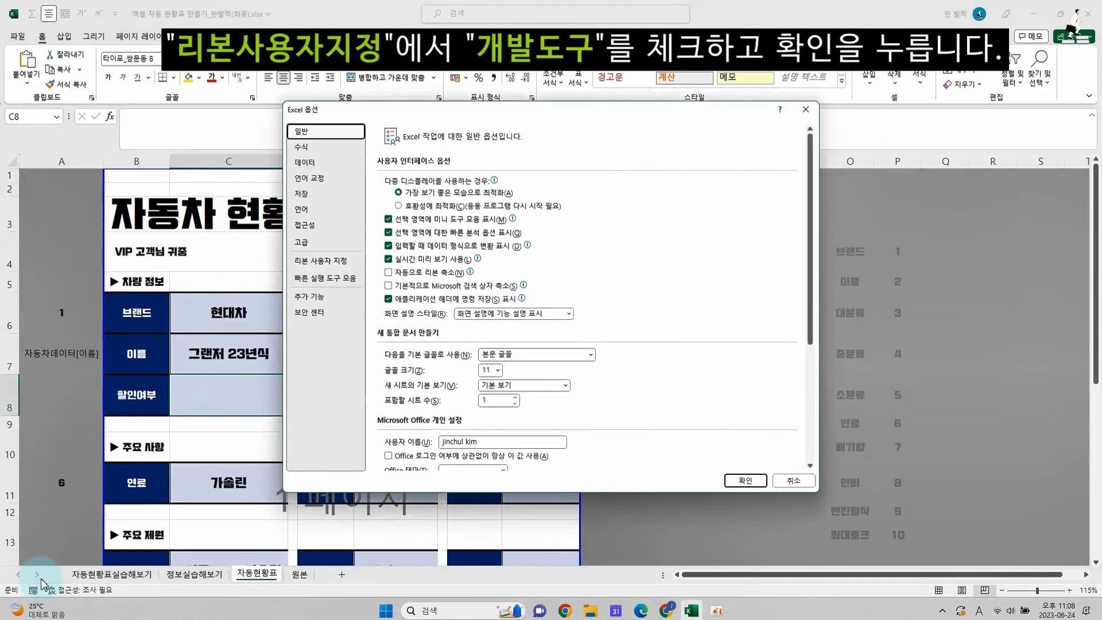
pyautogui.click(345, 261)
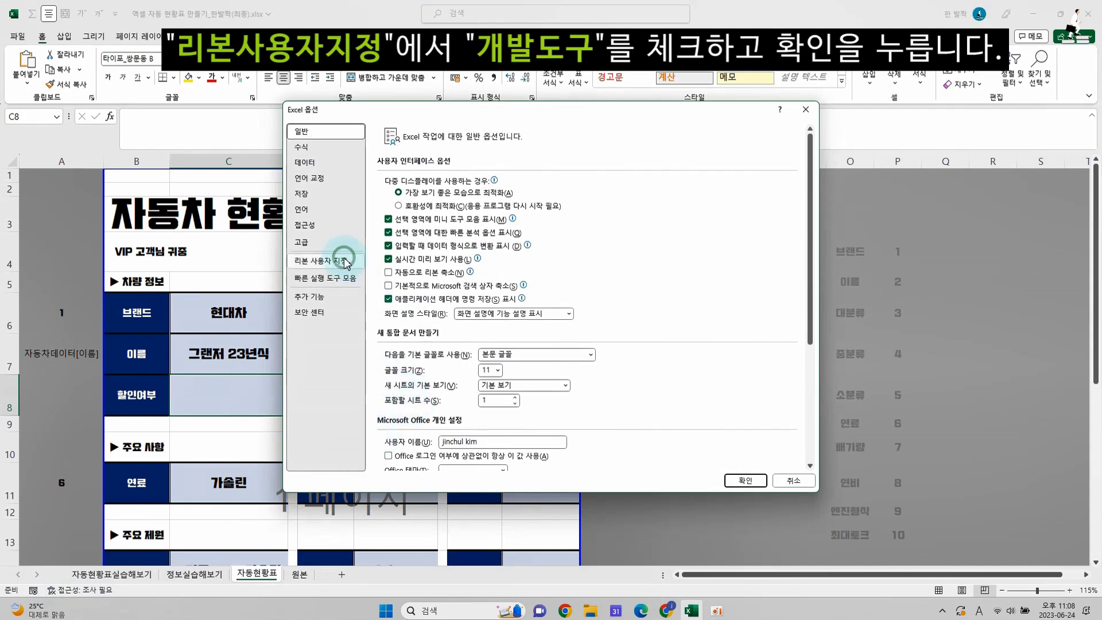
pyautogui.click(629, 392)
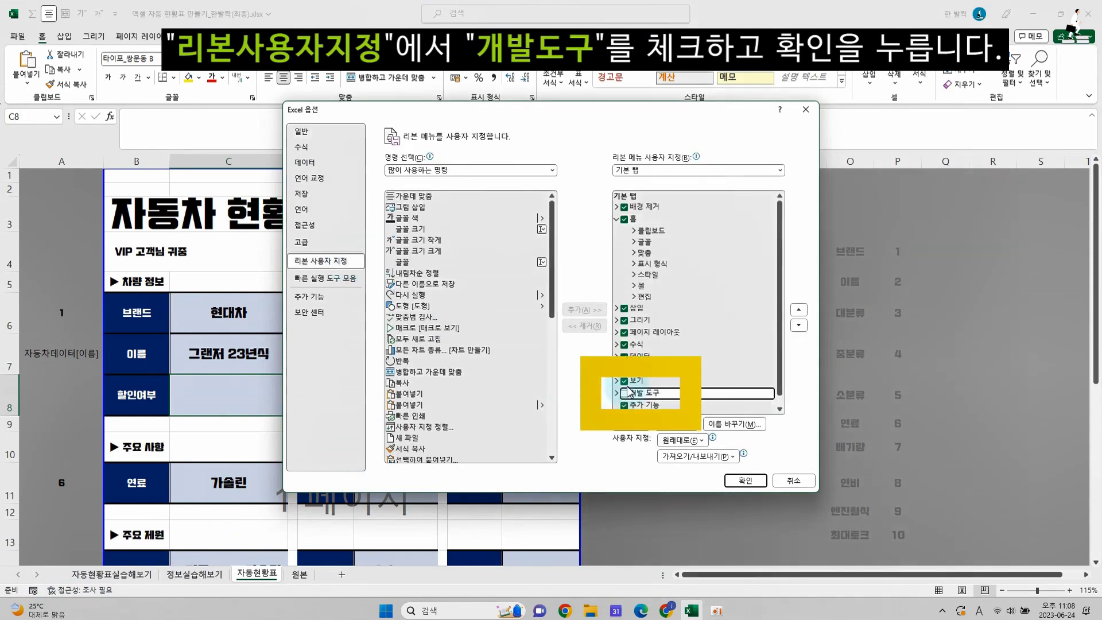
pyautogui.click(746, 482)
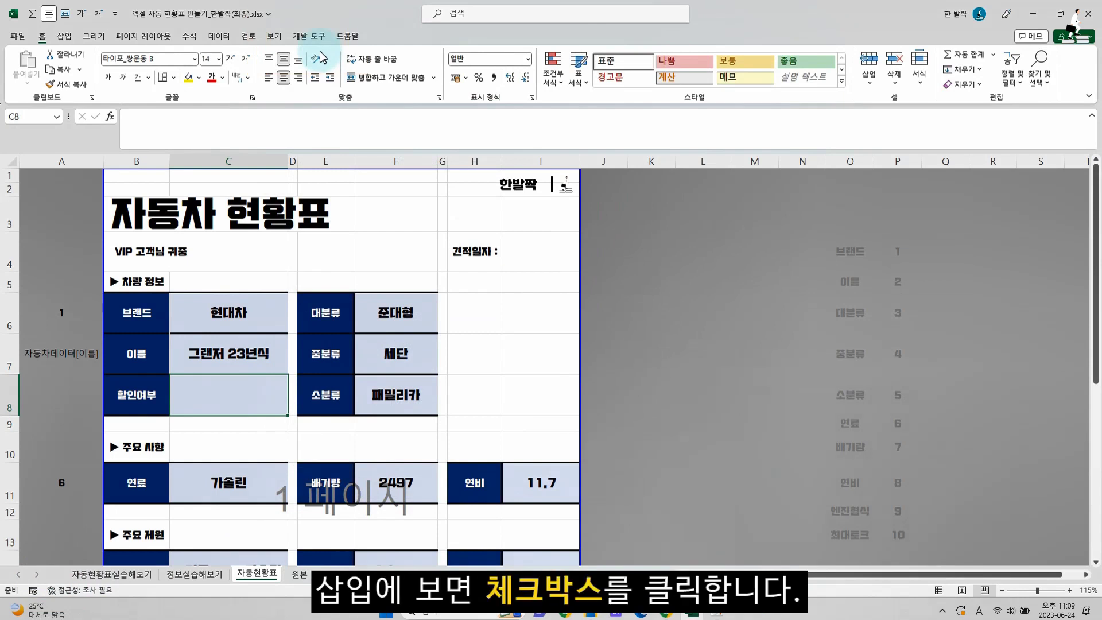
# Insert a form control checkbox in the 할인여부 value cell C8 and delete its caption text
pyautogui.click(321, 39)
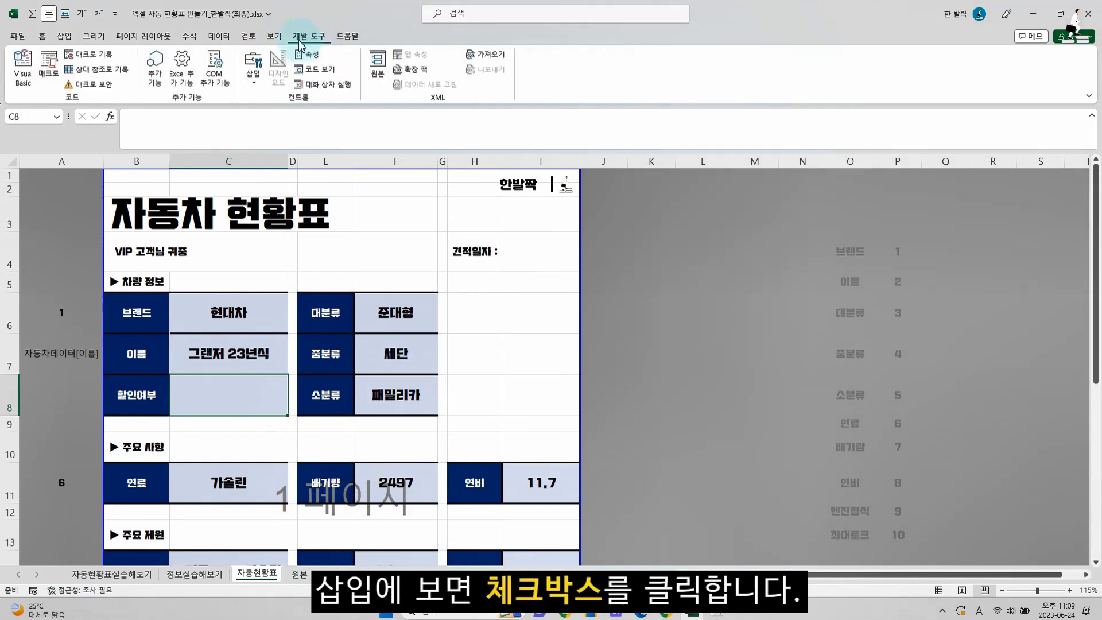
pyautogui.click(254, 69)
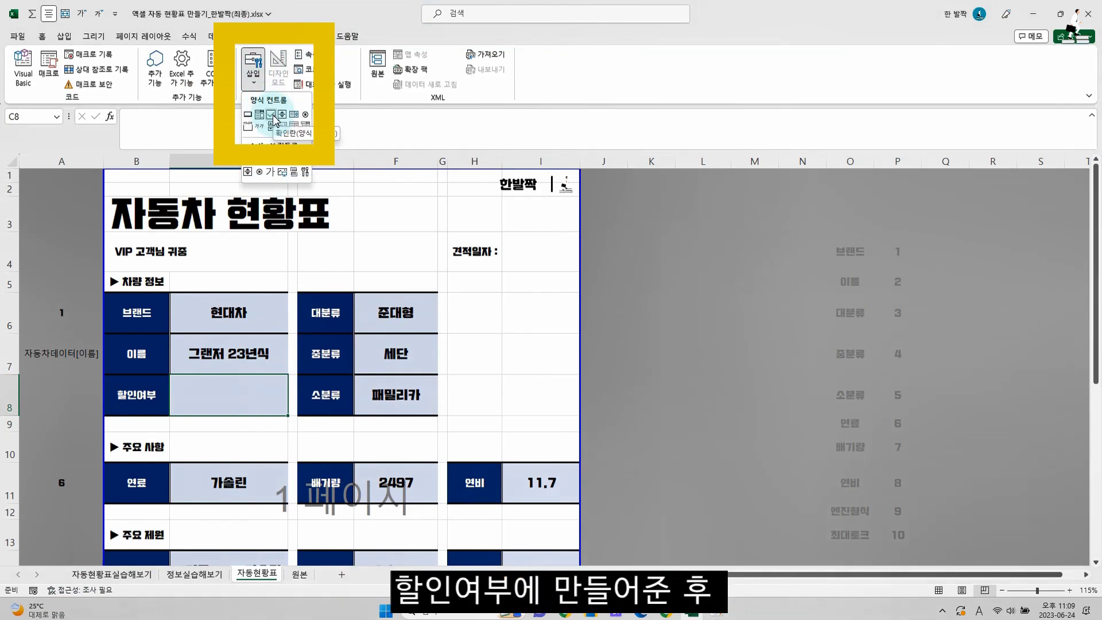
pyautogui.click(271, 115)
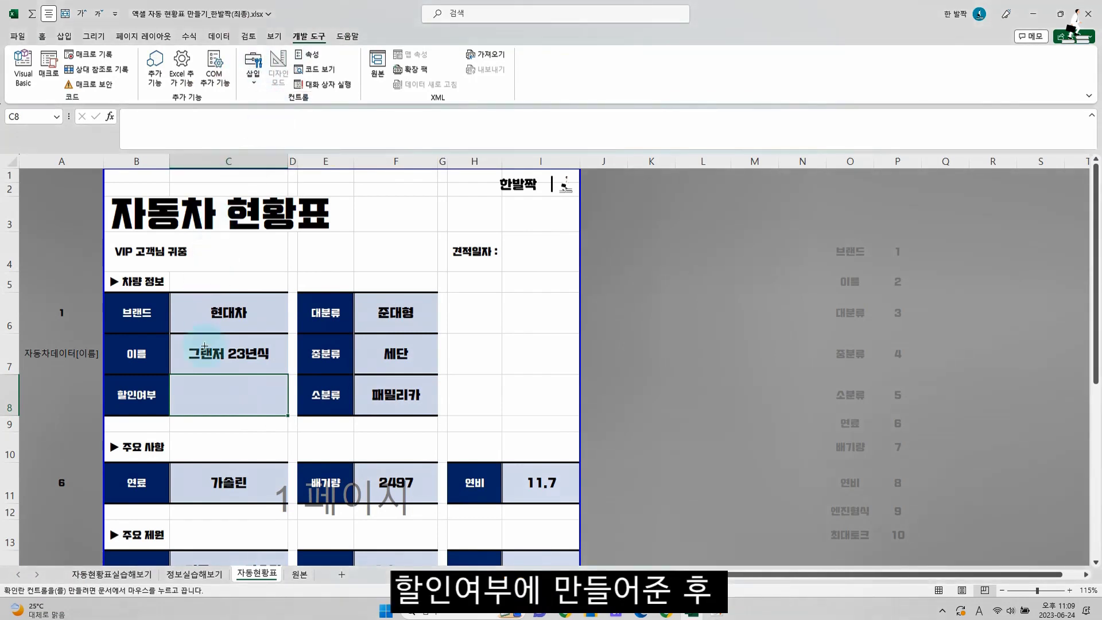
pyautogui.moveTo(209, 386); pyautogui.dragTo(237, 406)
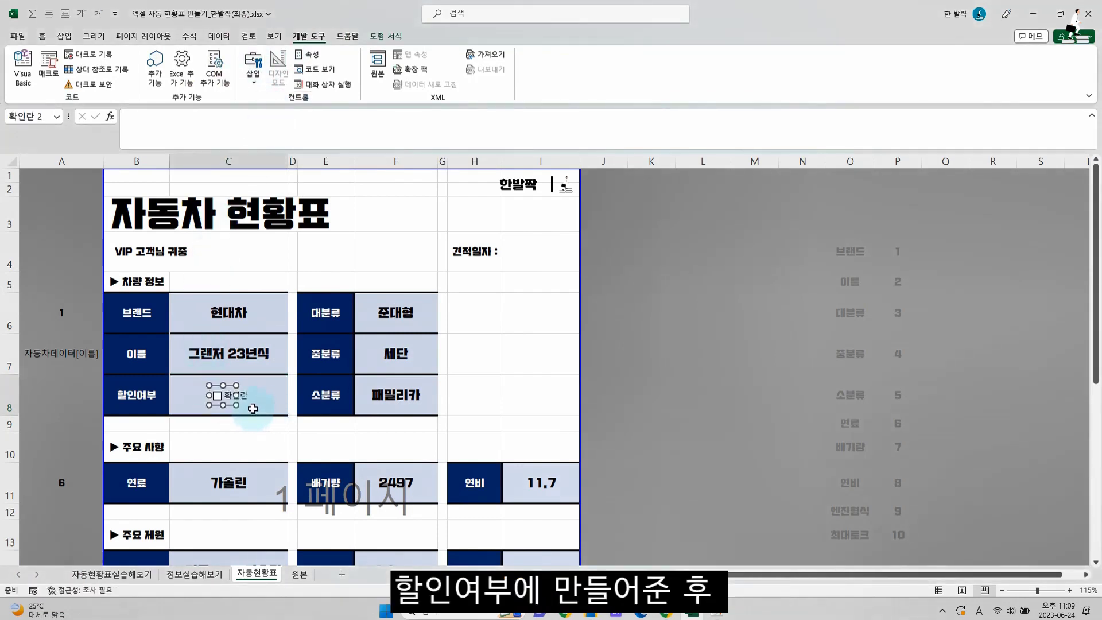
pyautogui.click(228, 397)
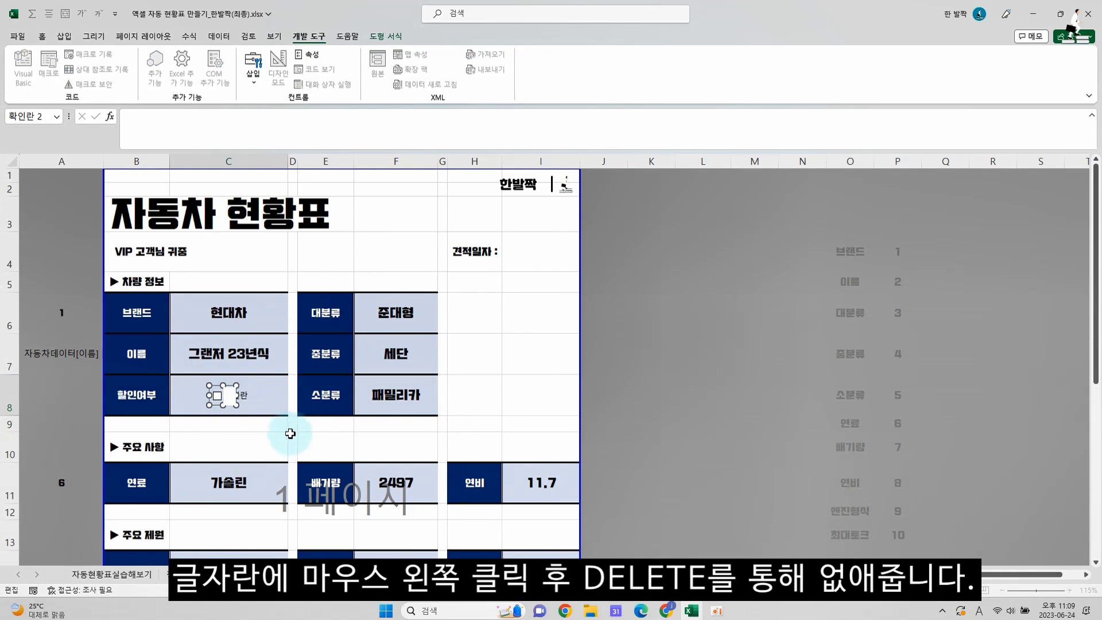
pyautogui.press('Delete')
pyautogui.press('Escape')
# Link the 할인여부 checkbox to cell $A$8 in its control formatting
pyautogui.rightClick(242, 406)
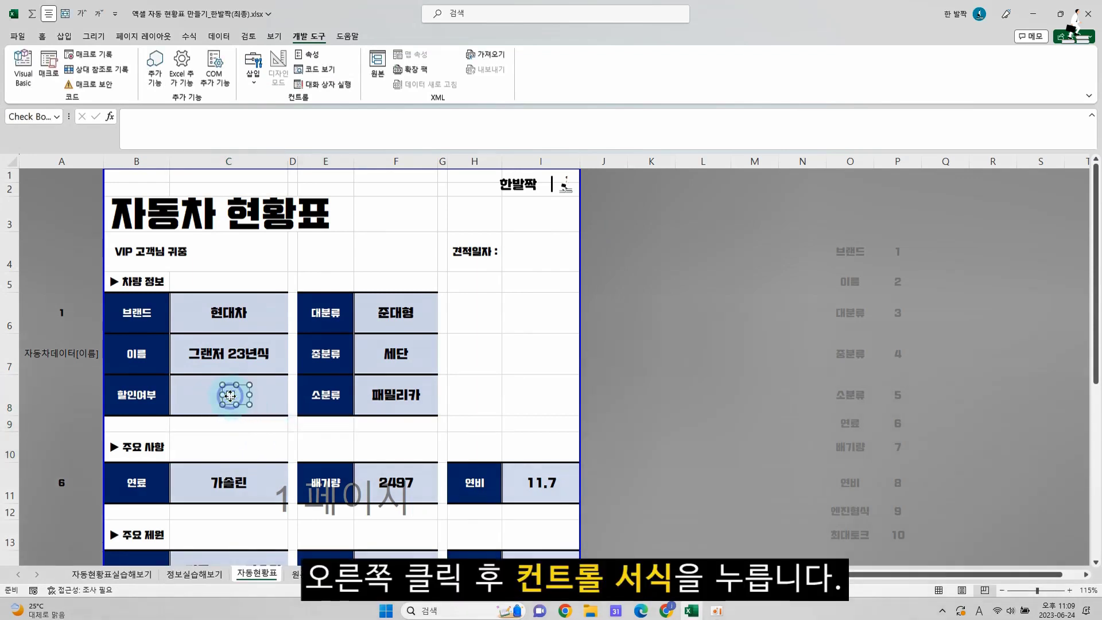
pyautogui.click(304, 525)
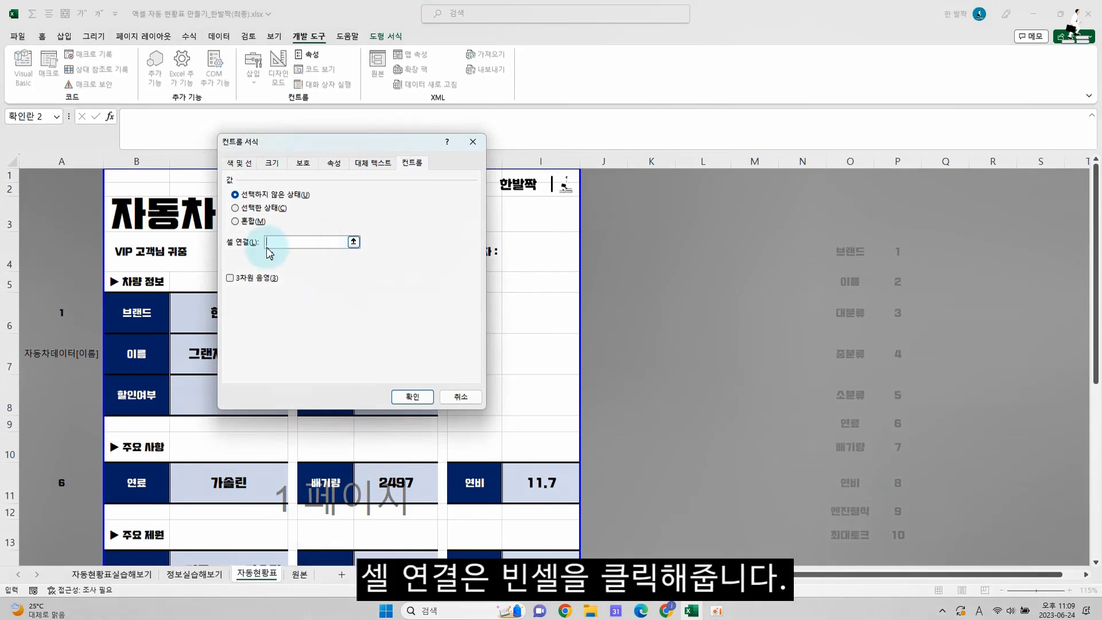
pyautogui.click(67, 400)
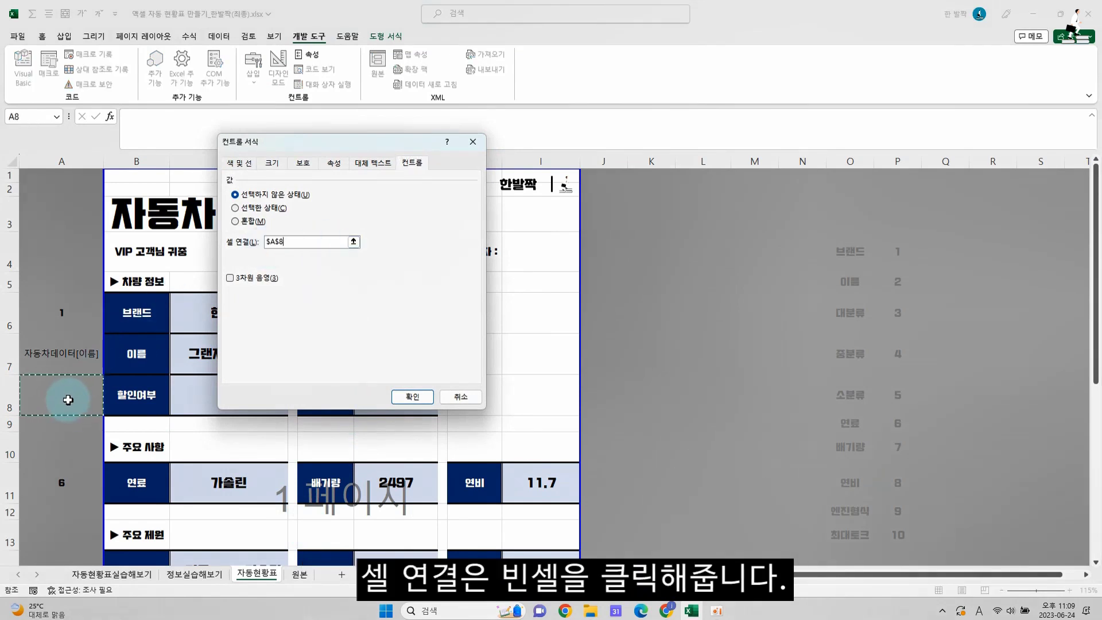
pyautogui.click(418, 400)
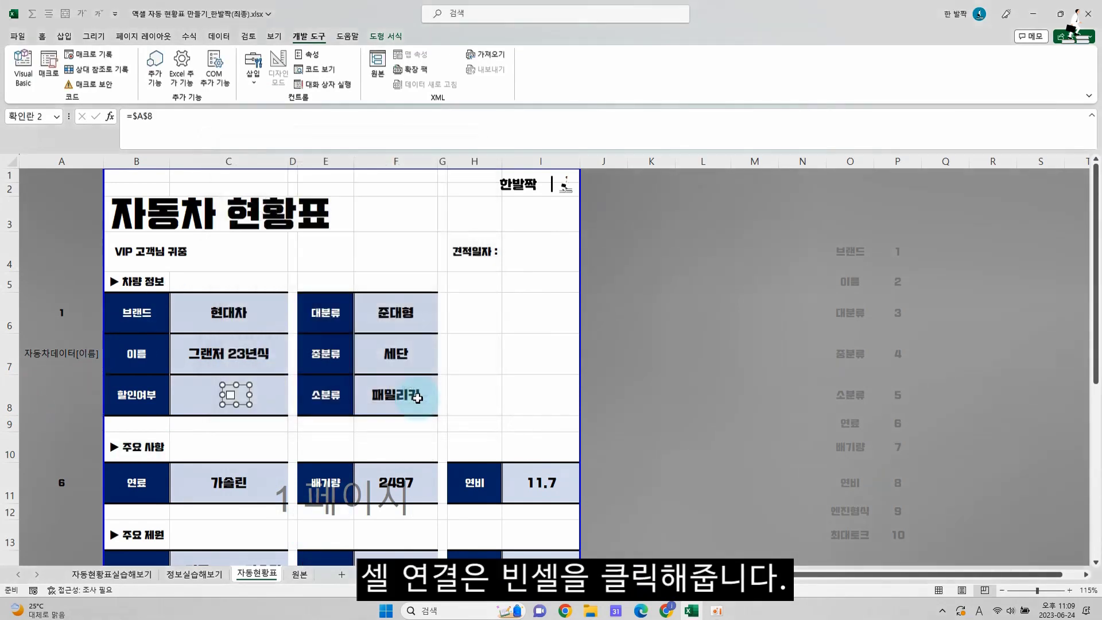
pyautogui.click(245, 422)
# Toggle the 할인여부 checkbox on and off several times to test its linked cell
pyautogui.click(231, 396)
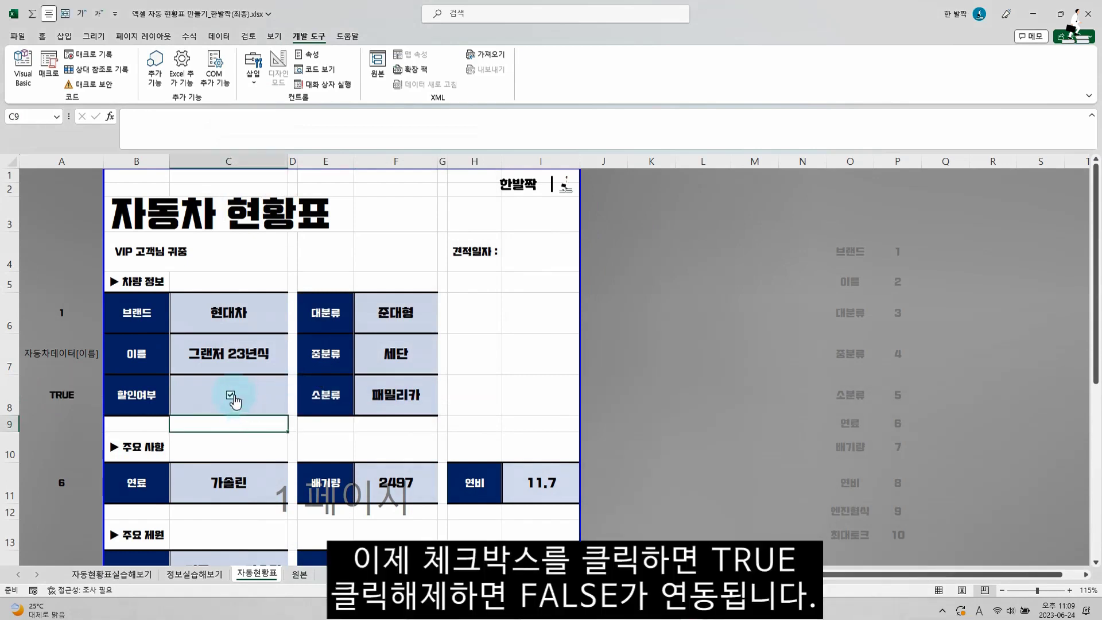
pyautogui.click(232, 397)
pyautogui.click(232, 396)
pyautogui.click(233, 396)
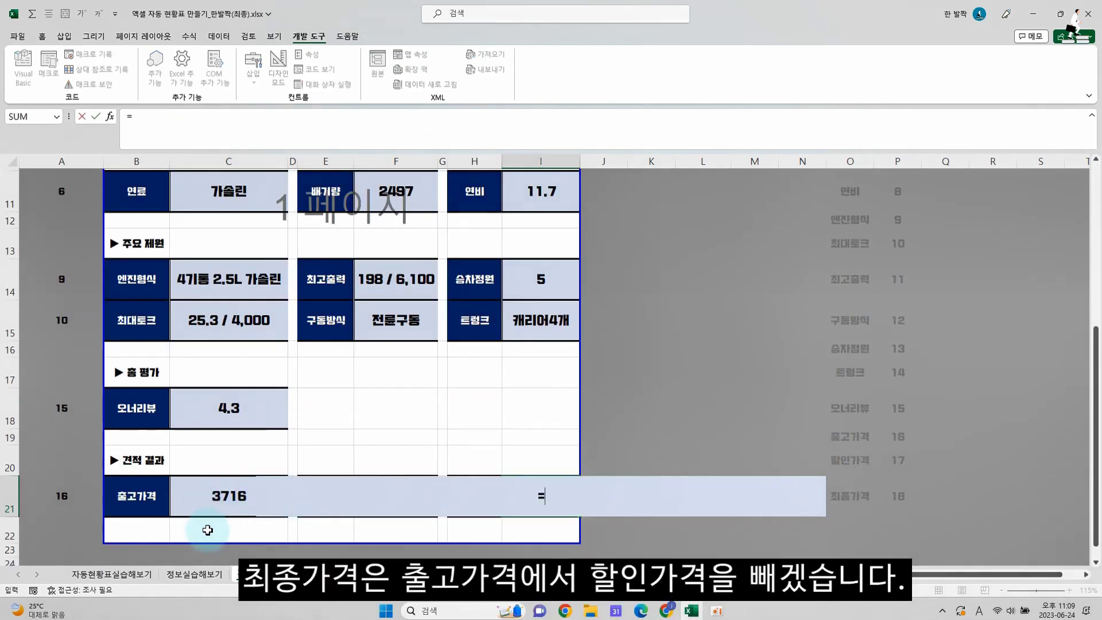
# Calculate 최종가격 in I21 as 출고가격 minus 할인가격 with the formula =C21-F21
pyautogui.click(198, 497)
pyautogui.write('-')
pyautogui.click(394, 527)
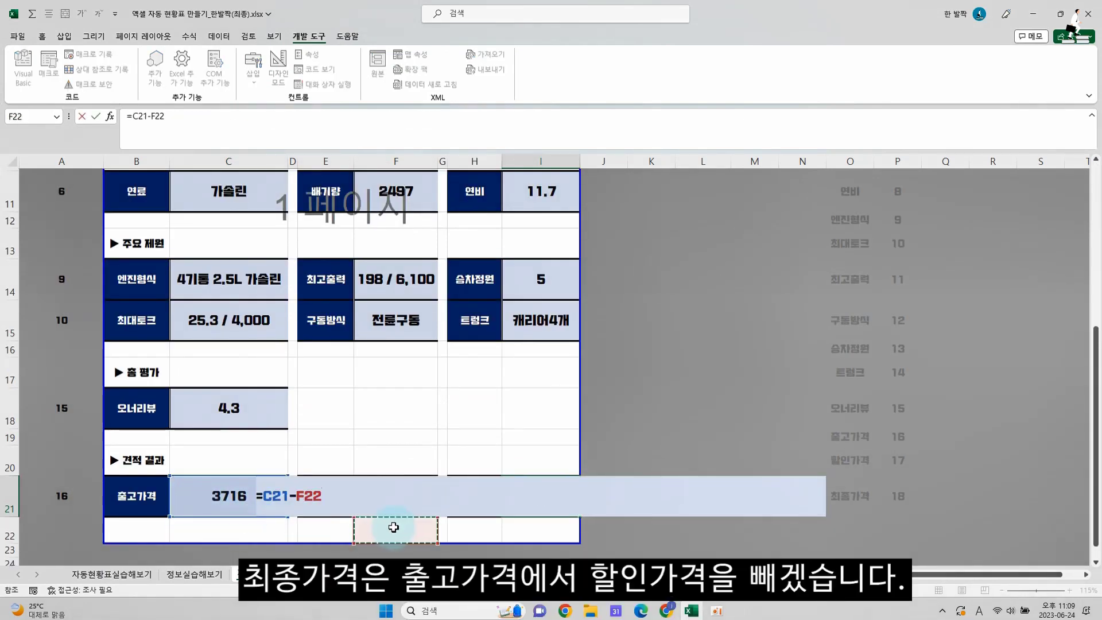
pyautogui.press('Up')
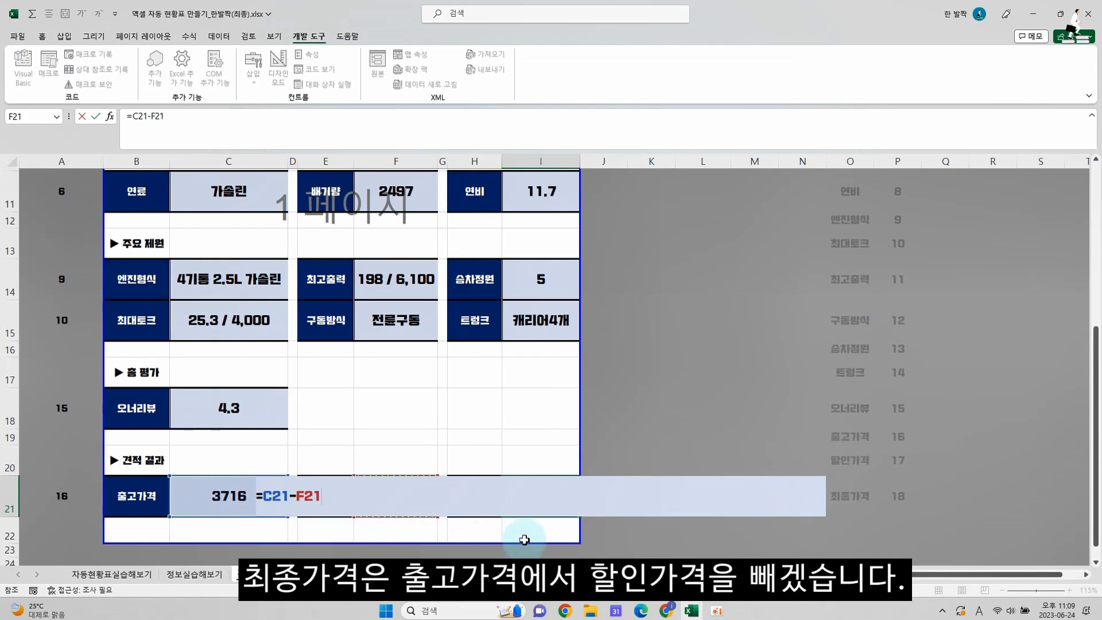
pyautogui.press('Return')
pyautogui.click(540, 497)
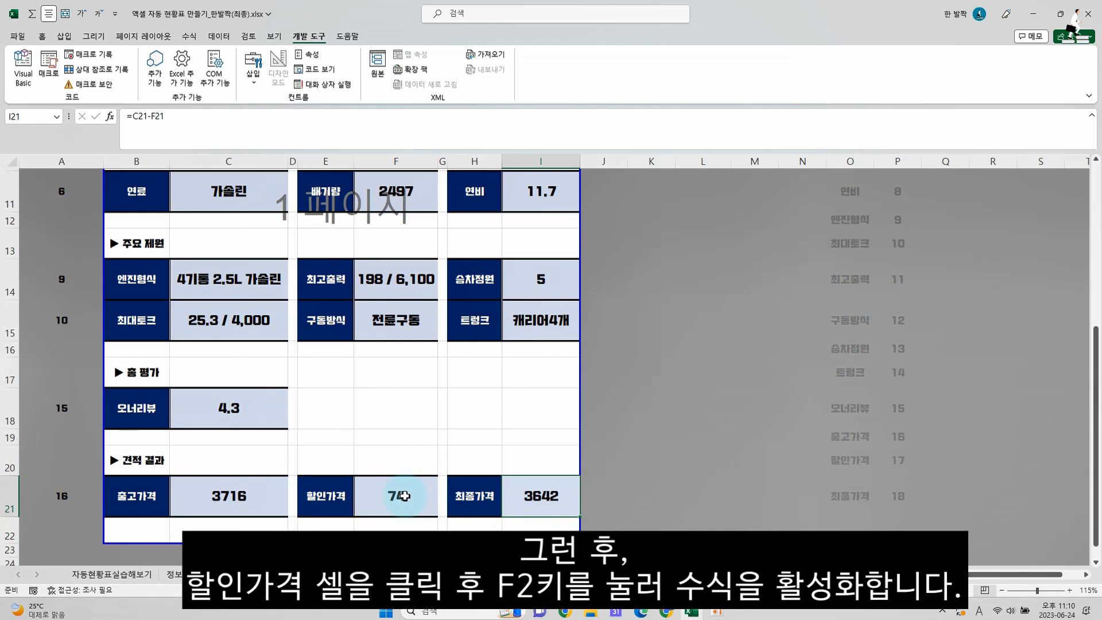
# Wrap the 할인가격 lookup formula in F21 in an IF function with checkbox result cell A8 as the logical test
pyautogui.click(405, 497)
pyautogui.press('F2')
pyautogui.click(119, 496)
pyautogui.write('IF')
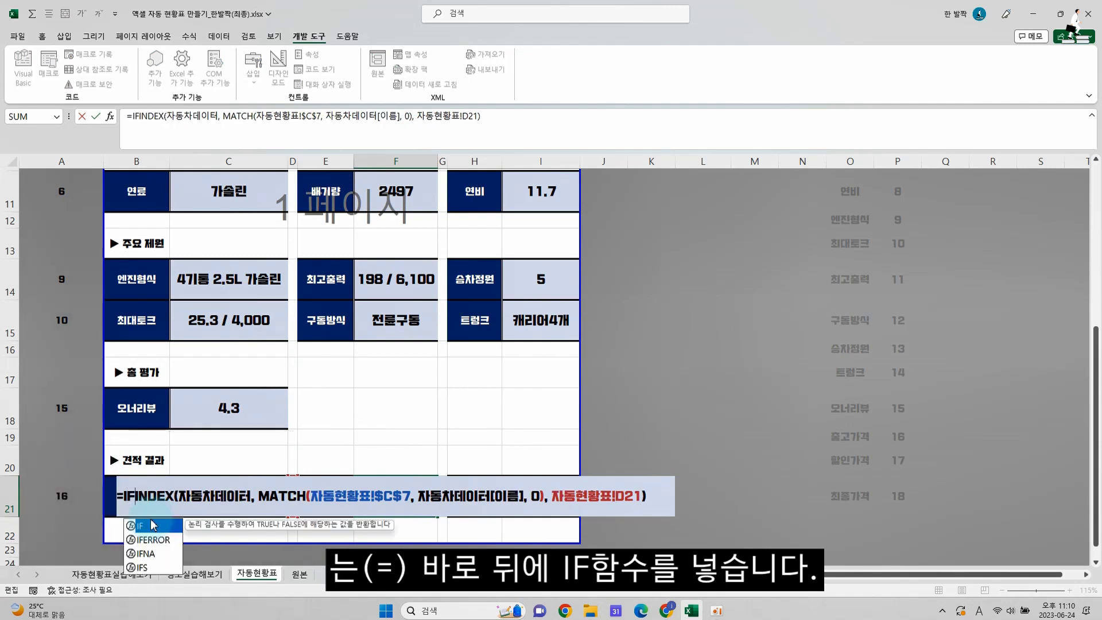
pyautogui.doubleClick(152, 525)
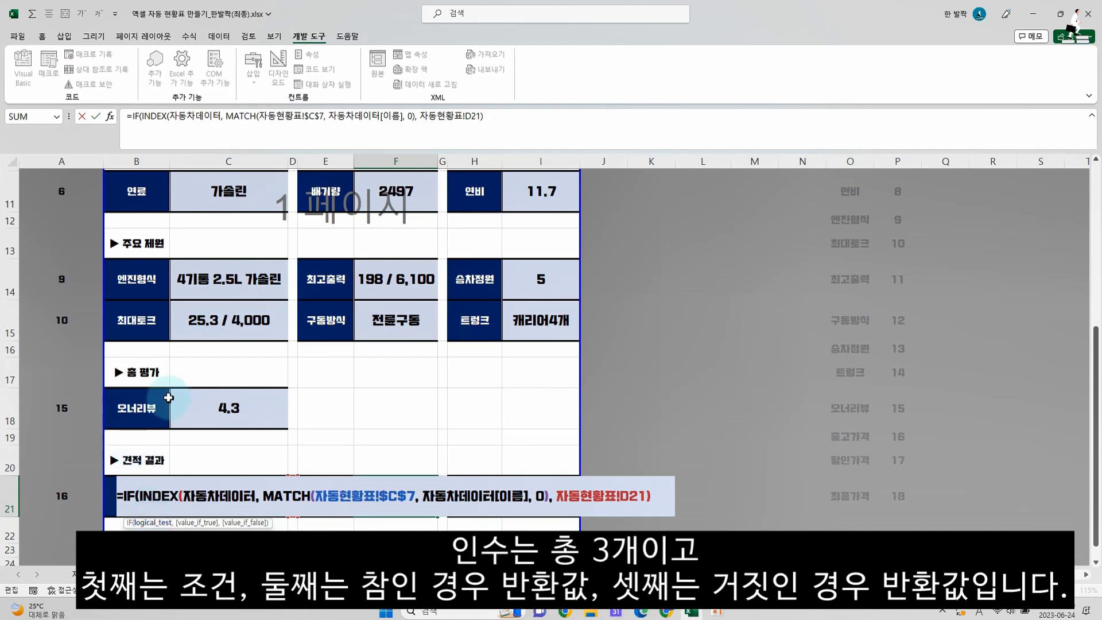
pyautogui.moveTo(1098, 442); pyautogui.dragTo(1097, 344)
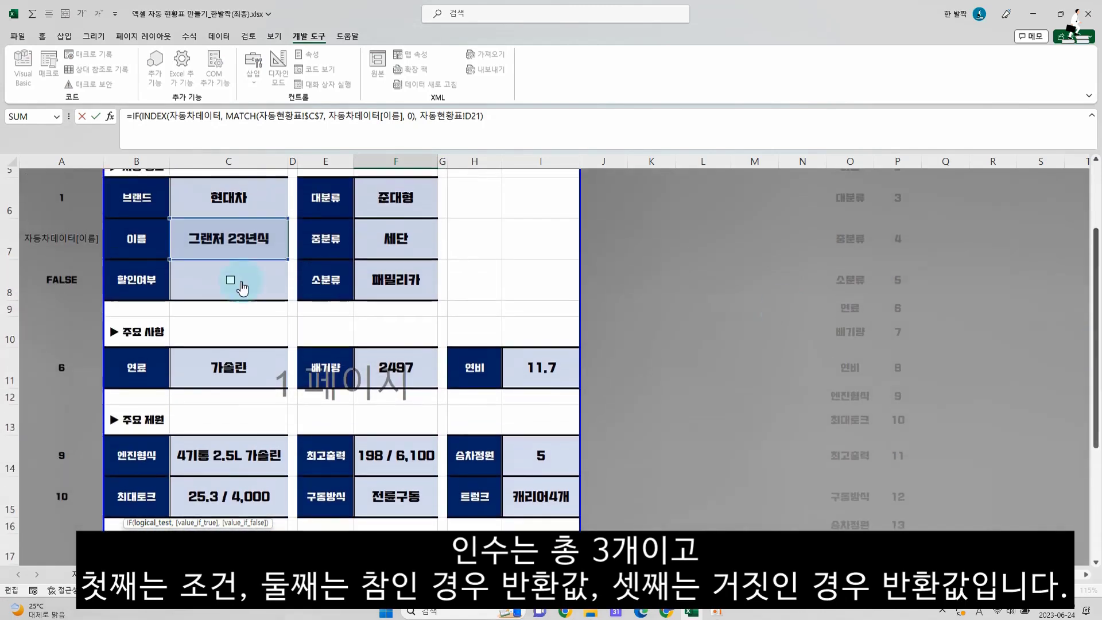
pyautogui.click(55, 273)
pyautogui.write(',')
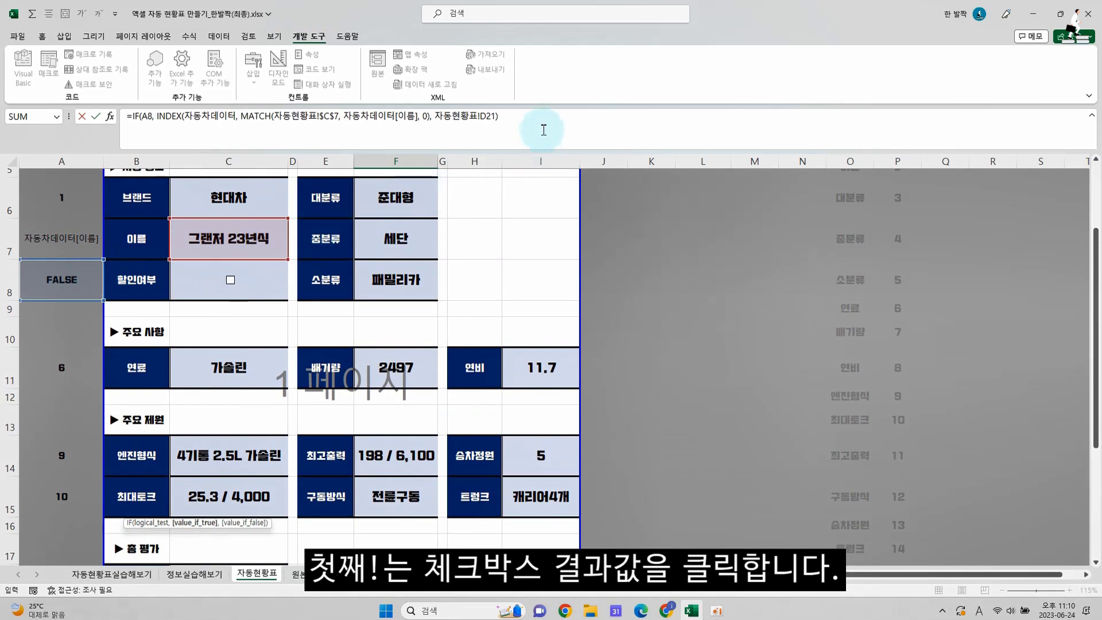
# Complete the IF in F21 with the INDEX lookup as the true value and 0 as the false value
pyautogui.click(545, 122)
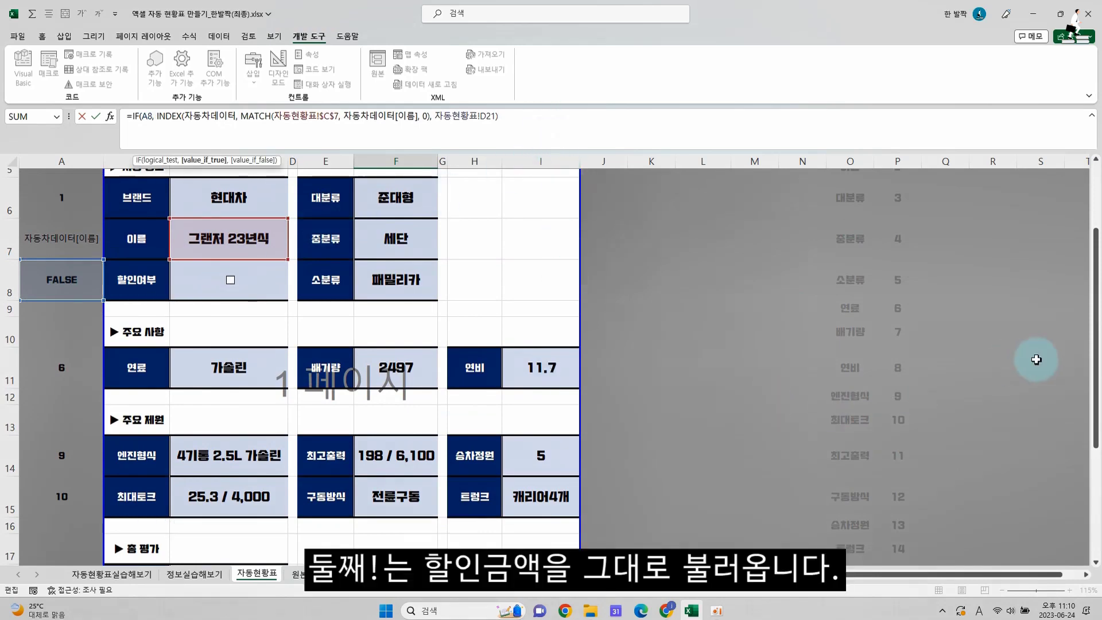
pyautogui.moveTo(1095, 370); pyautogui.dragTo(1091, 499)
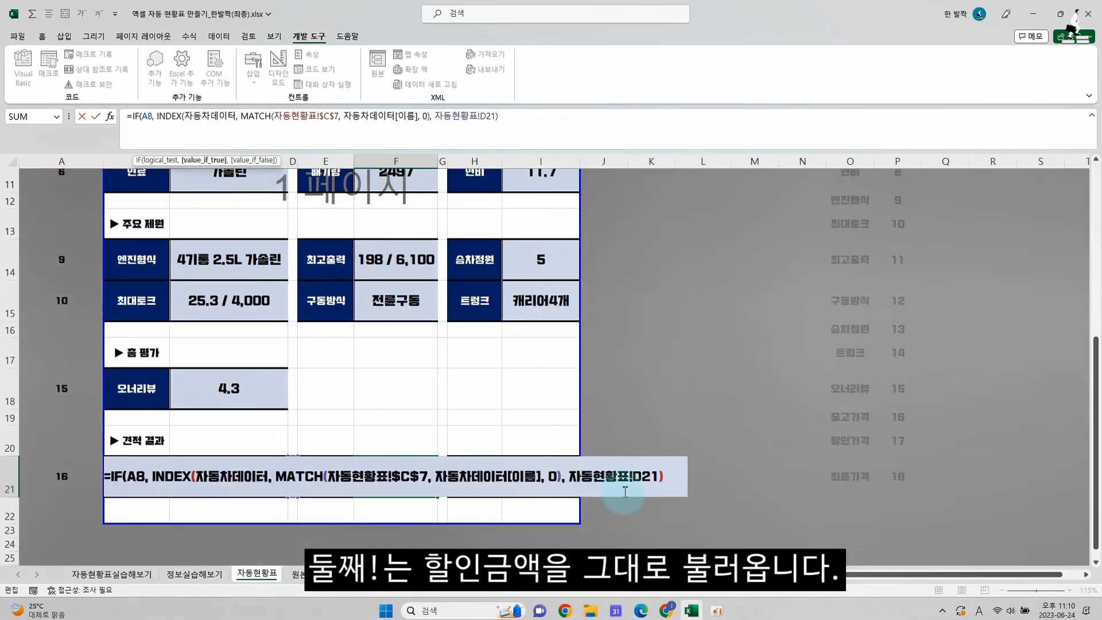
pyautogui.write(',')
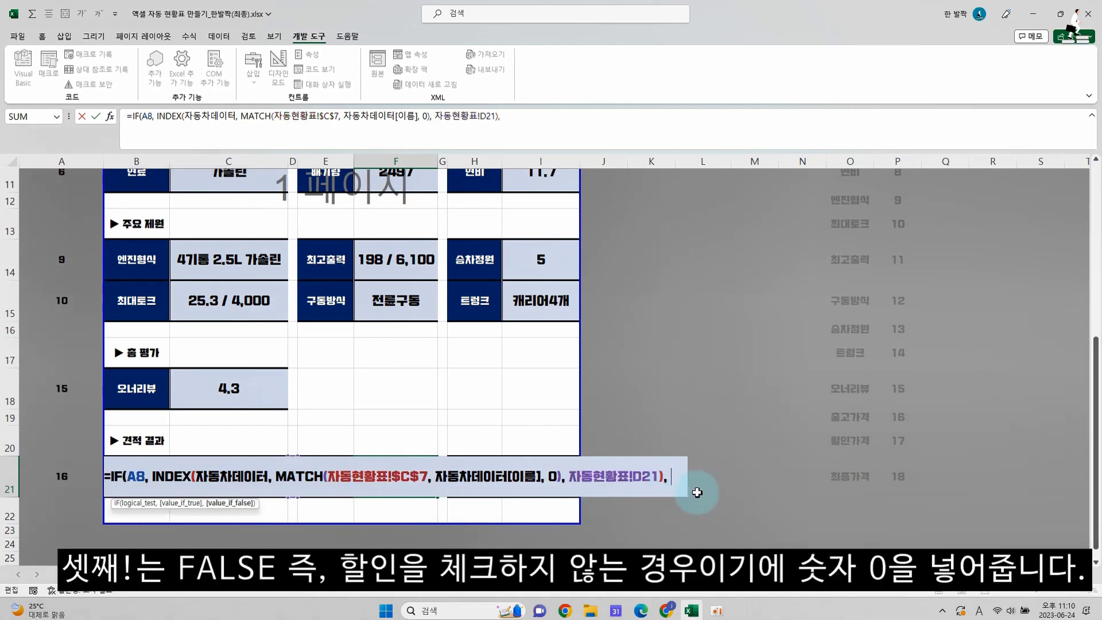
pyautogui.write(' 0)')
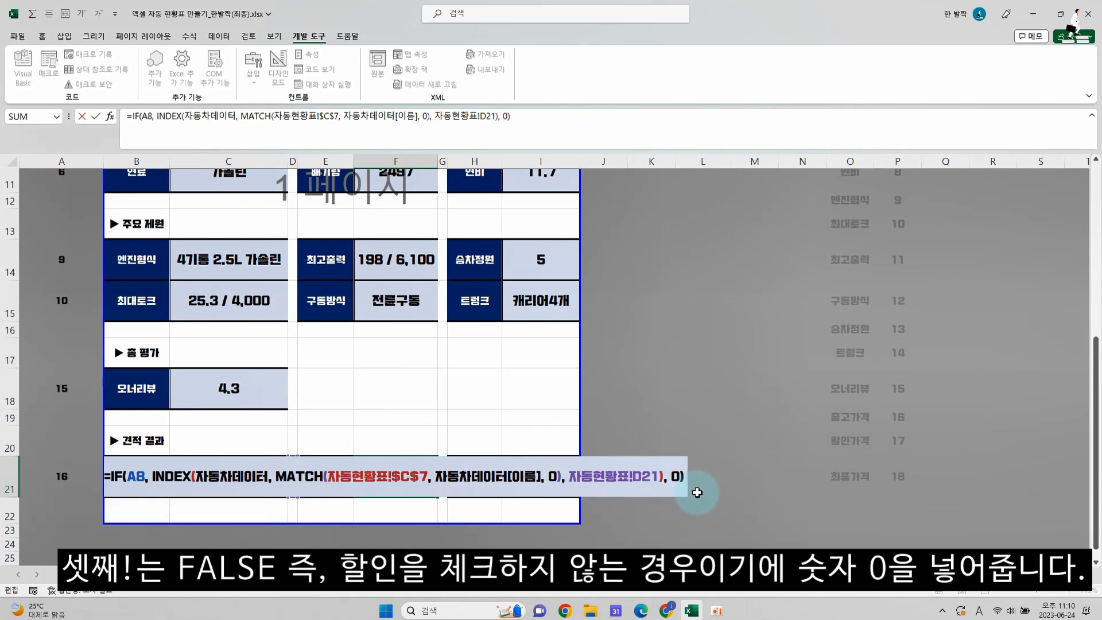
pyautogui.press('Return')
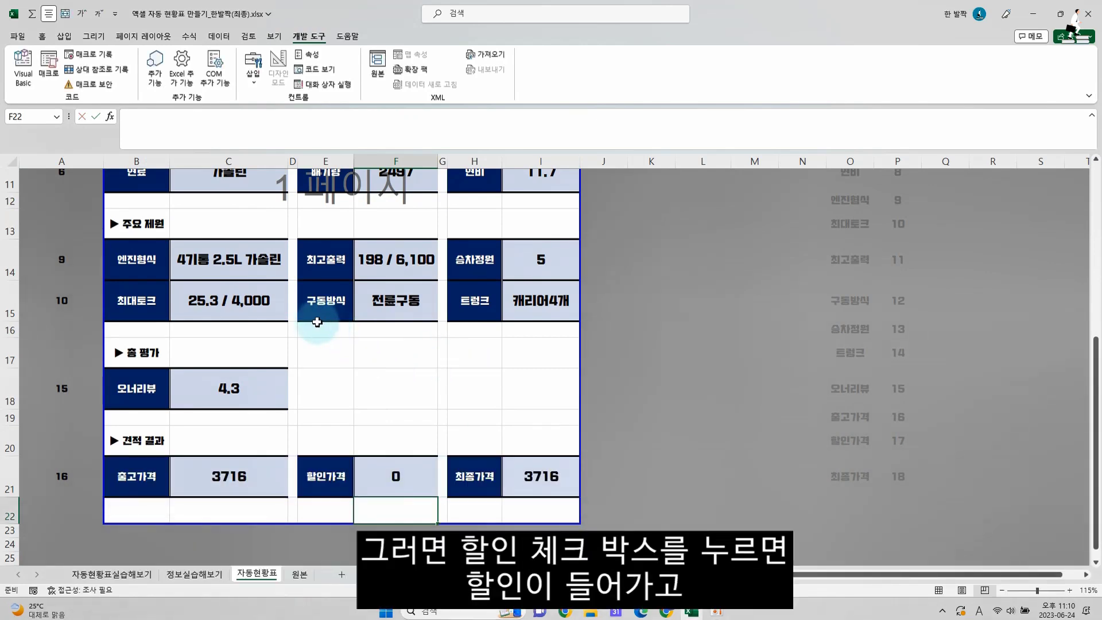
# Switch the 할인여부 checkbox on and off to test the 할인가격 and 최종가격 values
pyautogui.scroll(-2, 281, 321)
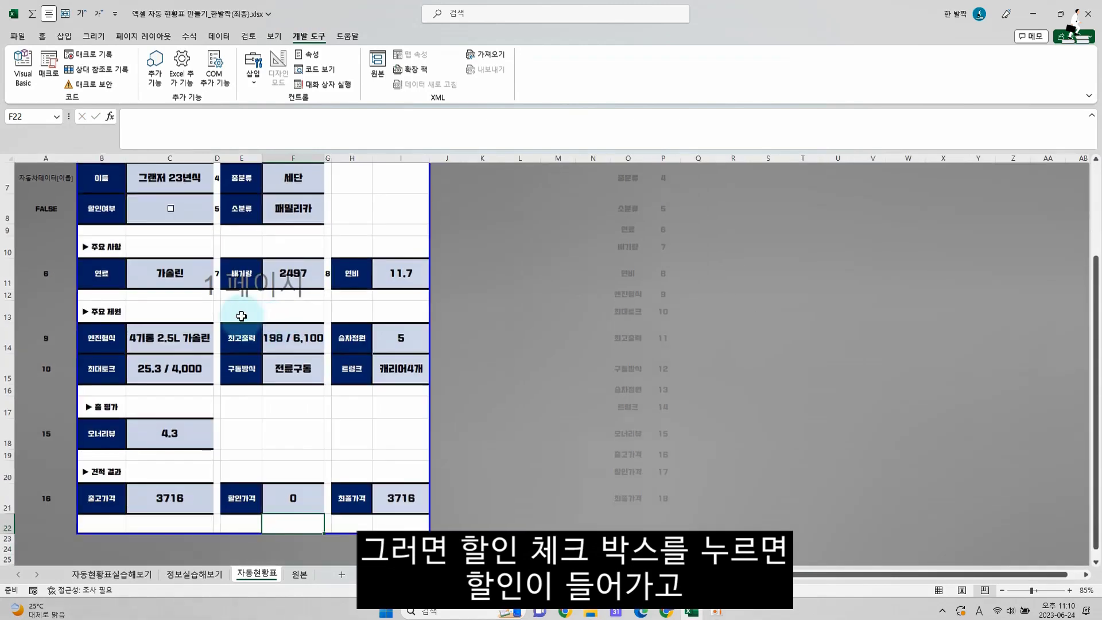
pyautogui.click(171, 211)
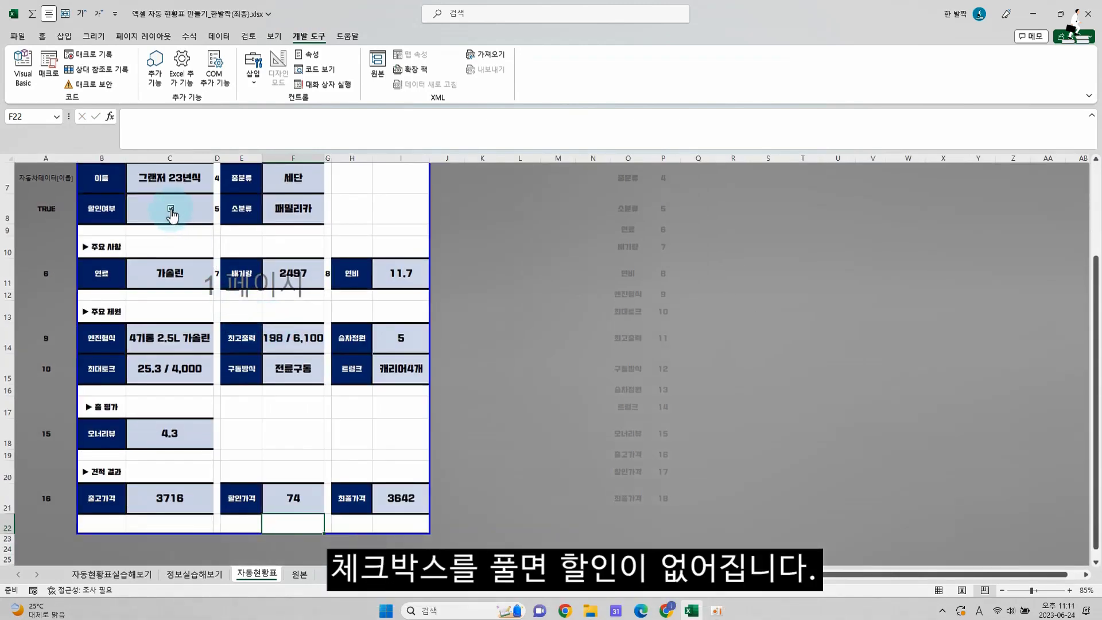
pyautogui.click(171, 210)
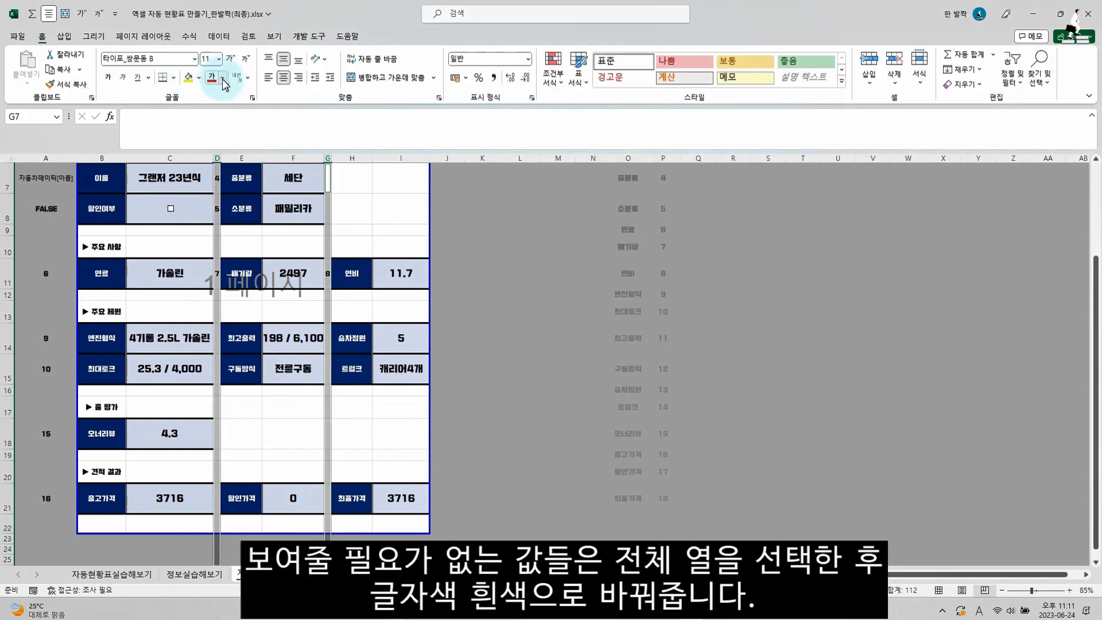
# Set the font color of columns D and G to white to hide their helper numbers
pyautogui.click(222, 77)
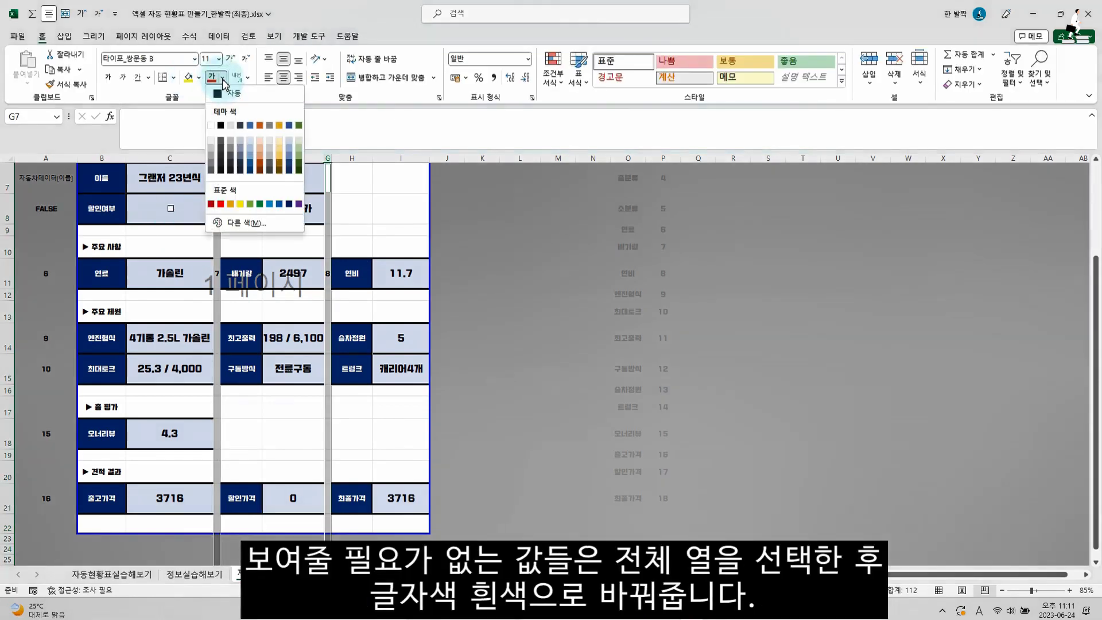
pyautogui.click(211, 128)
pyautogui.click(386, 212)
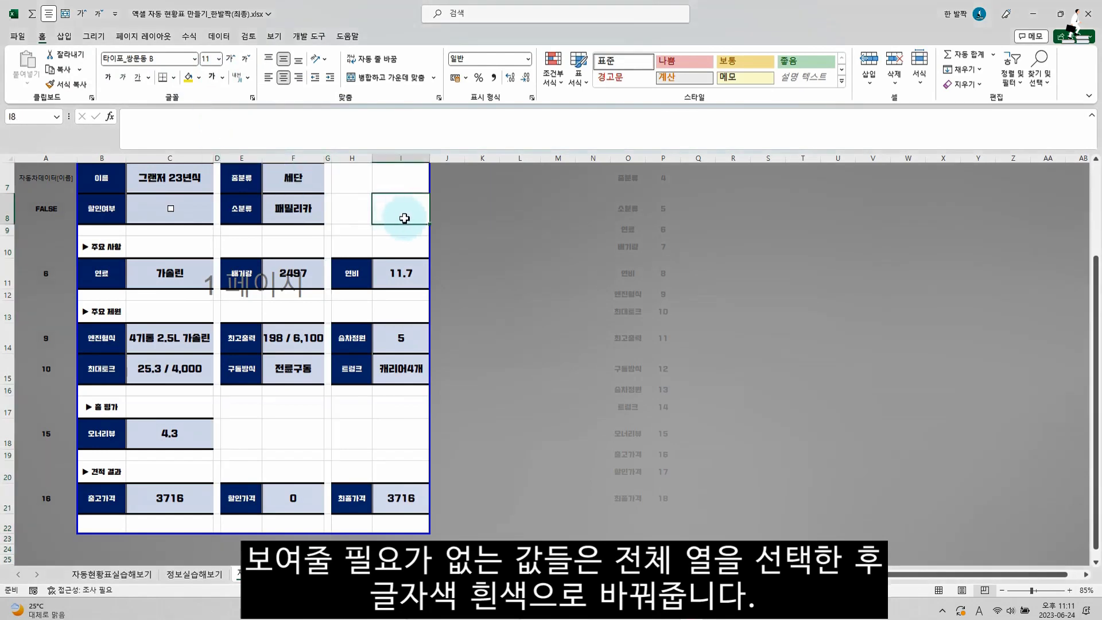
# Turn off the gridlines on the 자동현황표 sheet and select the 이름 value cell C7
pyautogui.scroll(2, 406, 214)
pyautogui.click(274, 36)
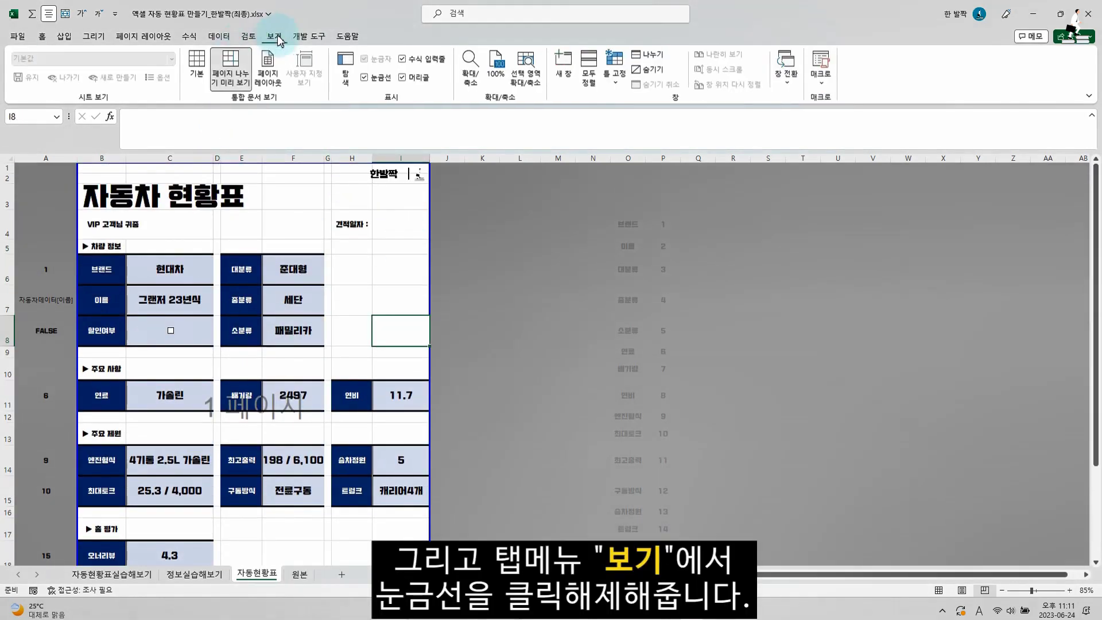
pyautogui.click(365, 78)
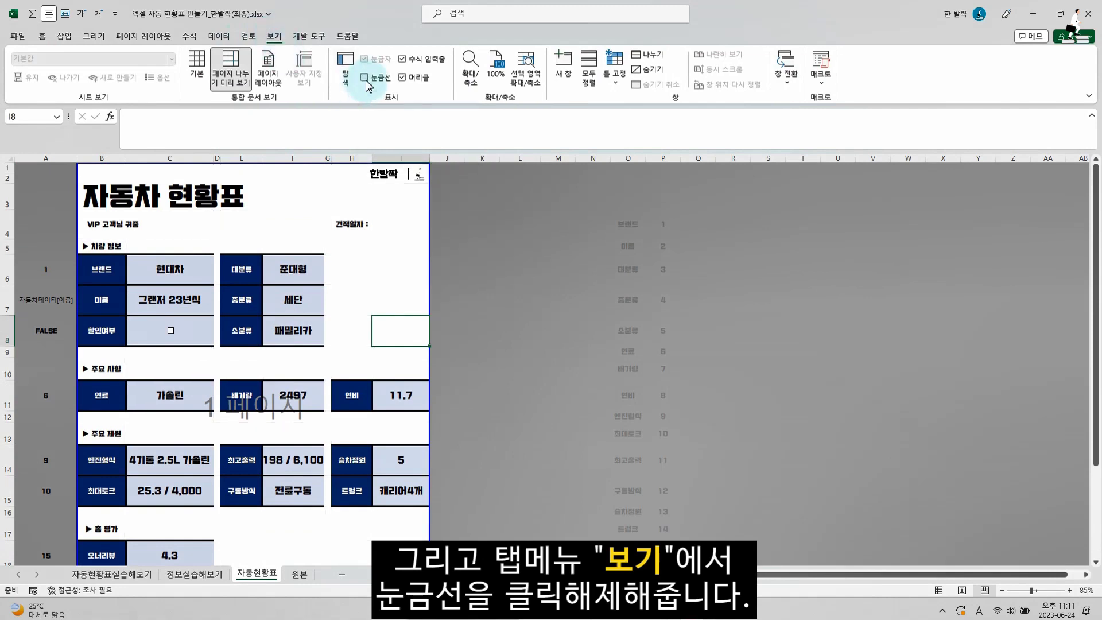
pyautogui.click(365, 78)
pyautogui.click(365, 78)
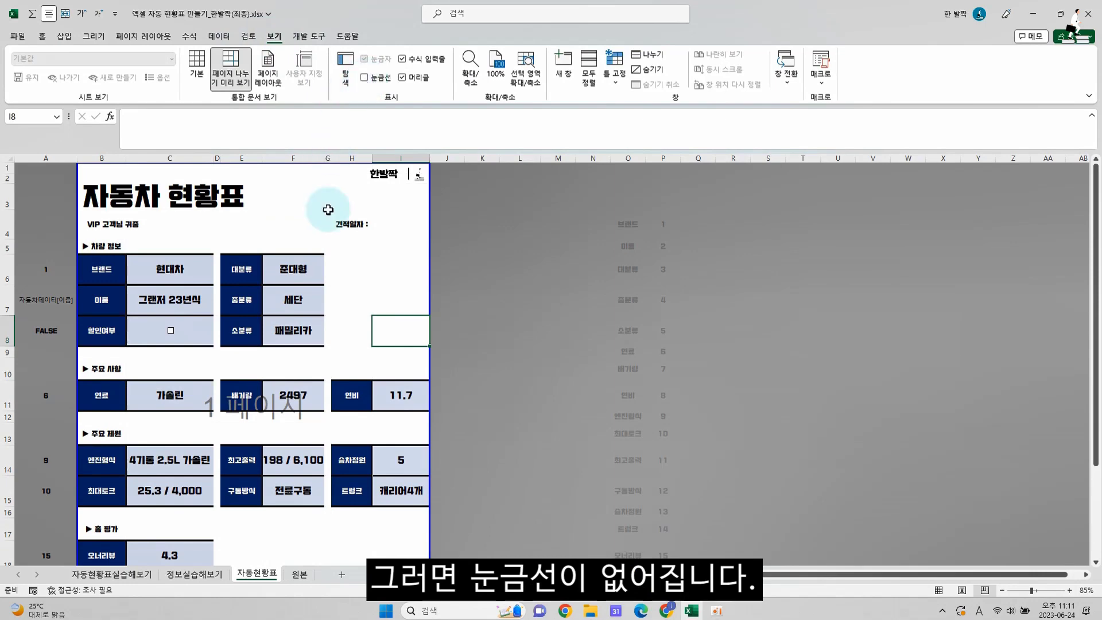
pyautogui.click(198, 306)
pyautogui.click(219, 301)
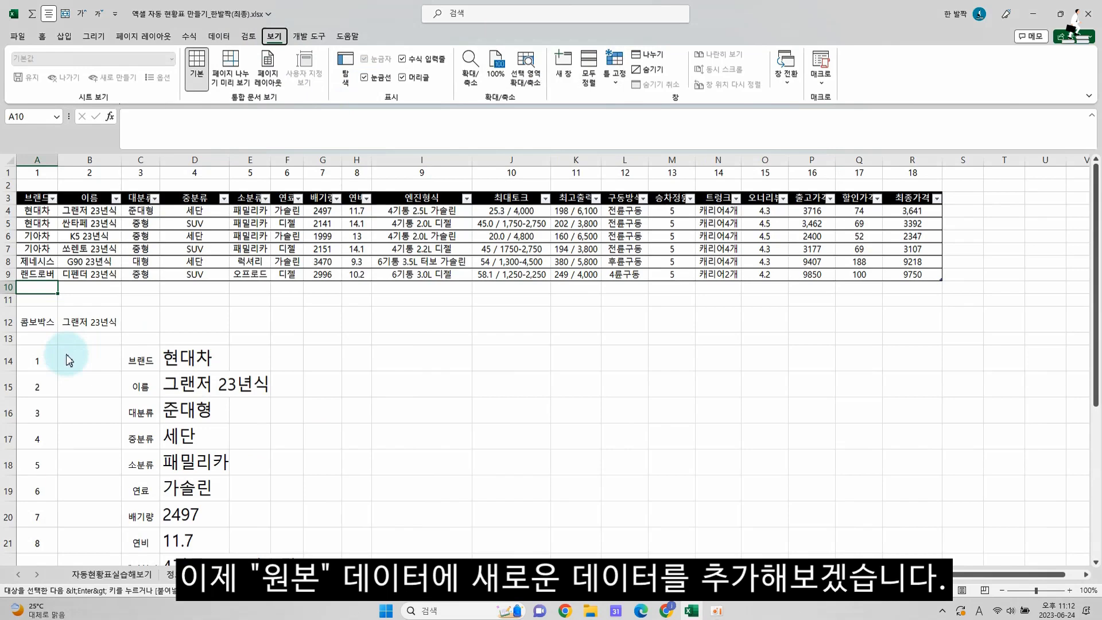
# Paste the copied 벤츠 GLE 23년식 record as values into row 10 of the 원본 sheet, starting at A10
pyautogui.hotkey('ctrl', 'alt', 'v')
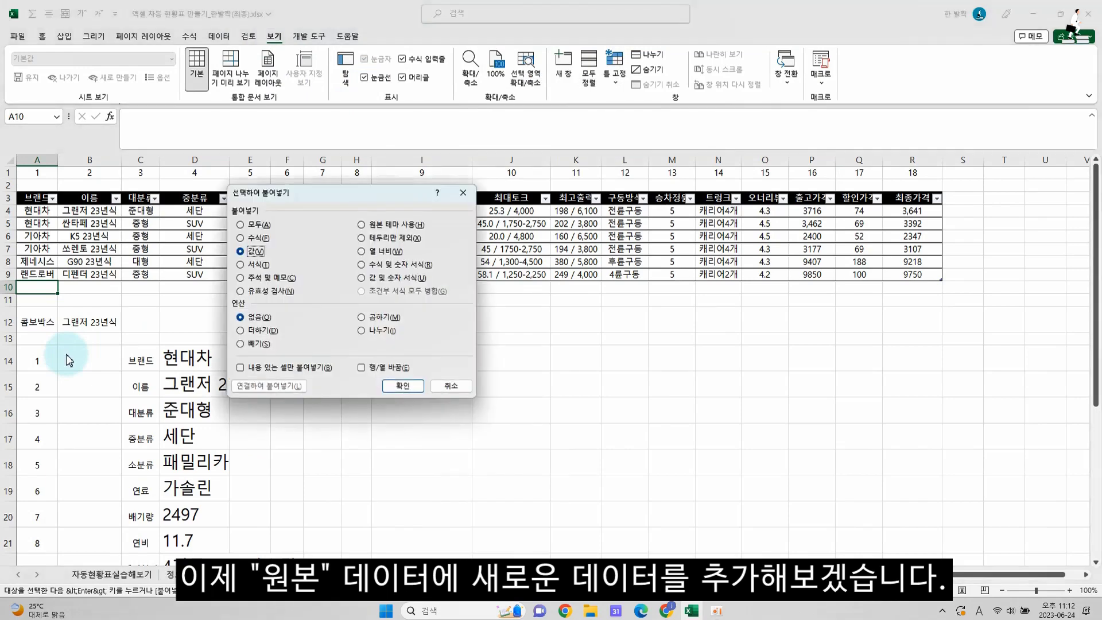
pyautogui.press('Return')
pyautogui.click(376, 358)
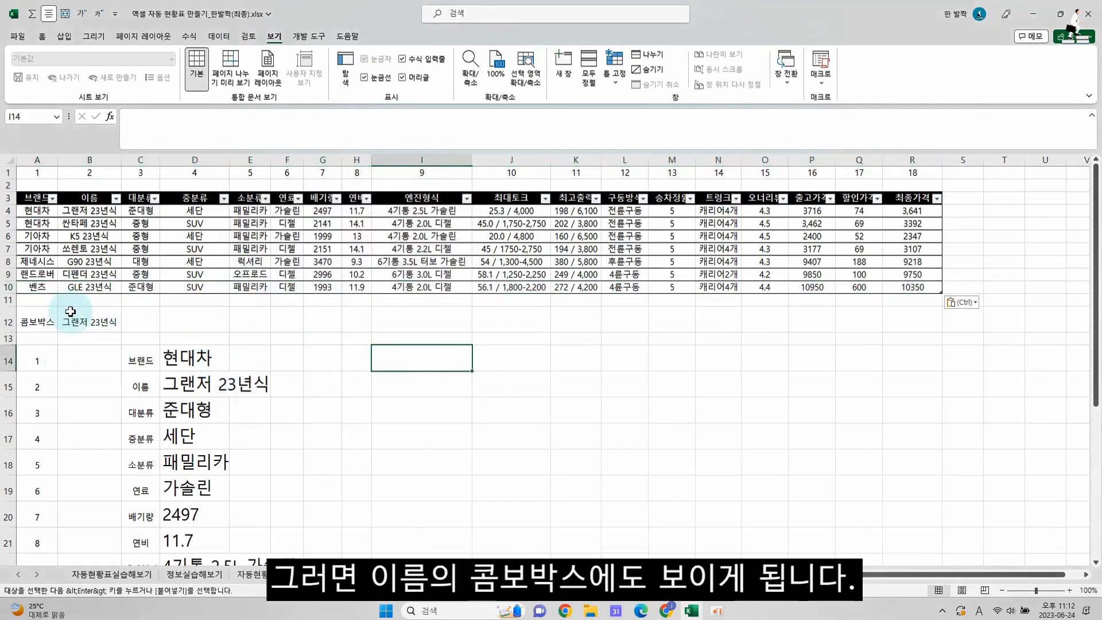
# Choose GLE 23년식 from the 이름 dropdown in C7 of the 자동현황표 sheet
pyautogui.click(250, 574)
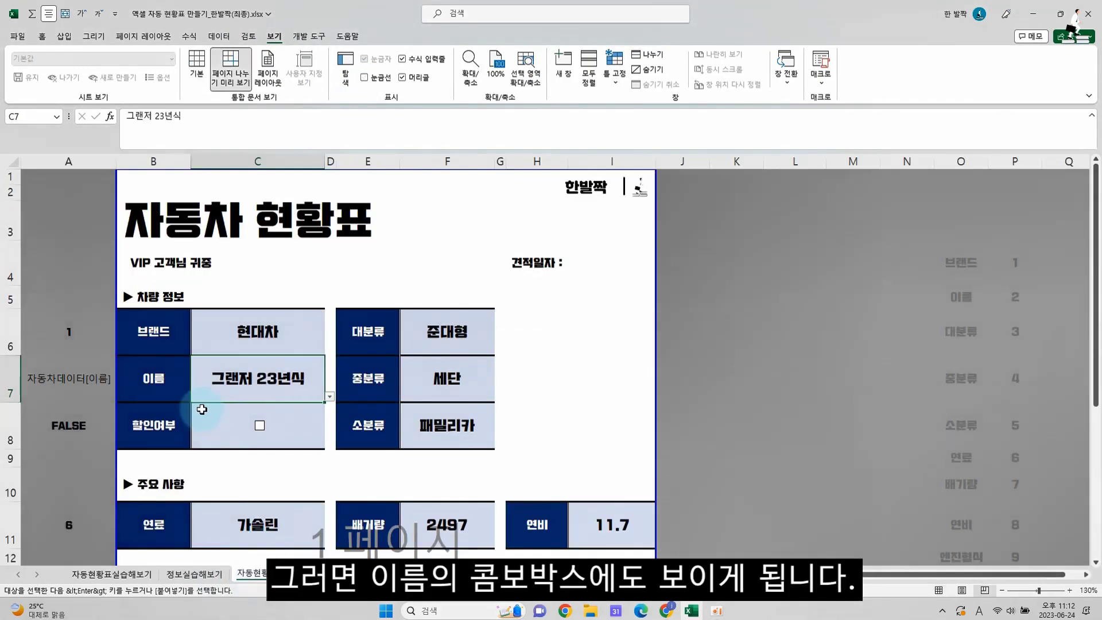
pyautogui.click(329, 396)
pyautogui.click(229, 477)
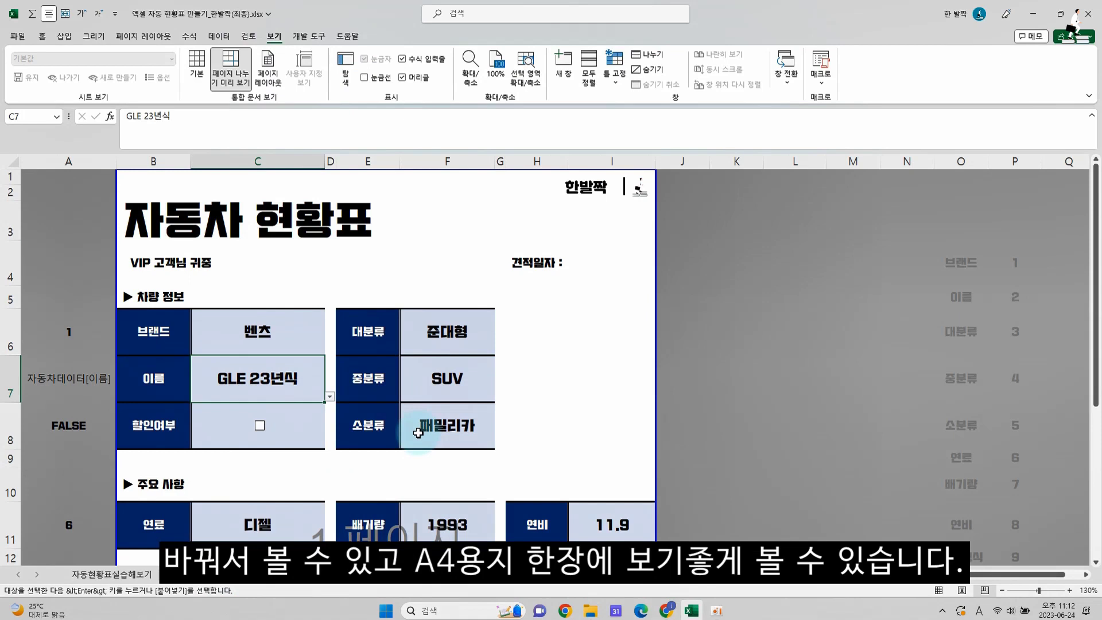
# Merge and center the 자동차 현황표 title across B3:I3
pyautogui.moveTo(132, 221); pyautogui.dragTo(638, 224)
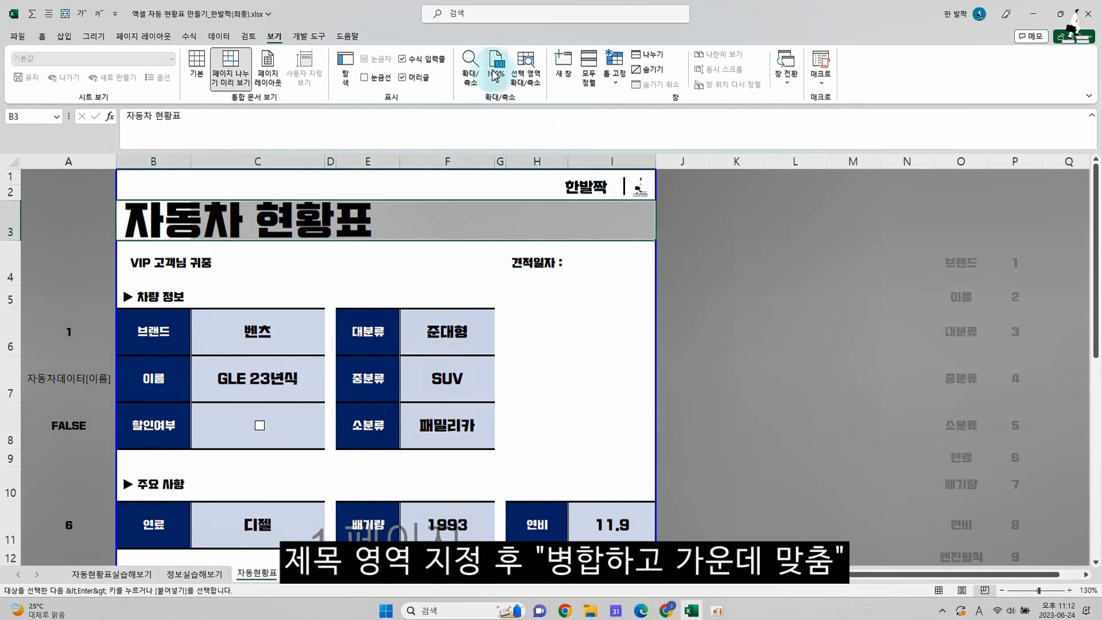
pyautogui.click(42, 36)
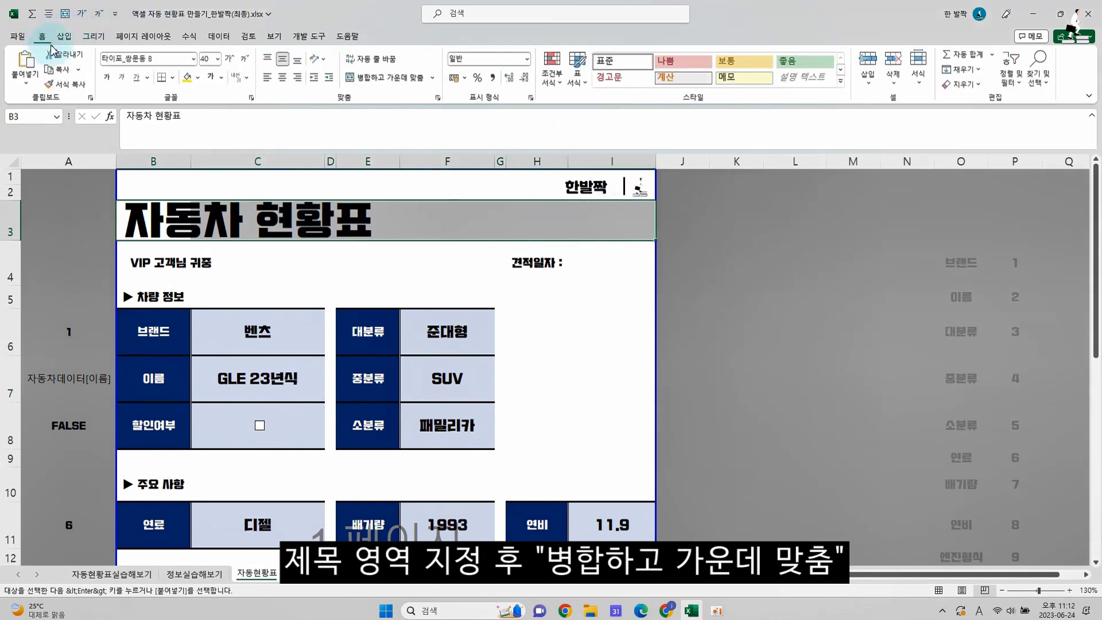
pyautogui.click(409, 80)
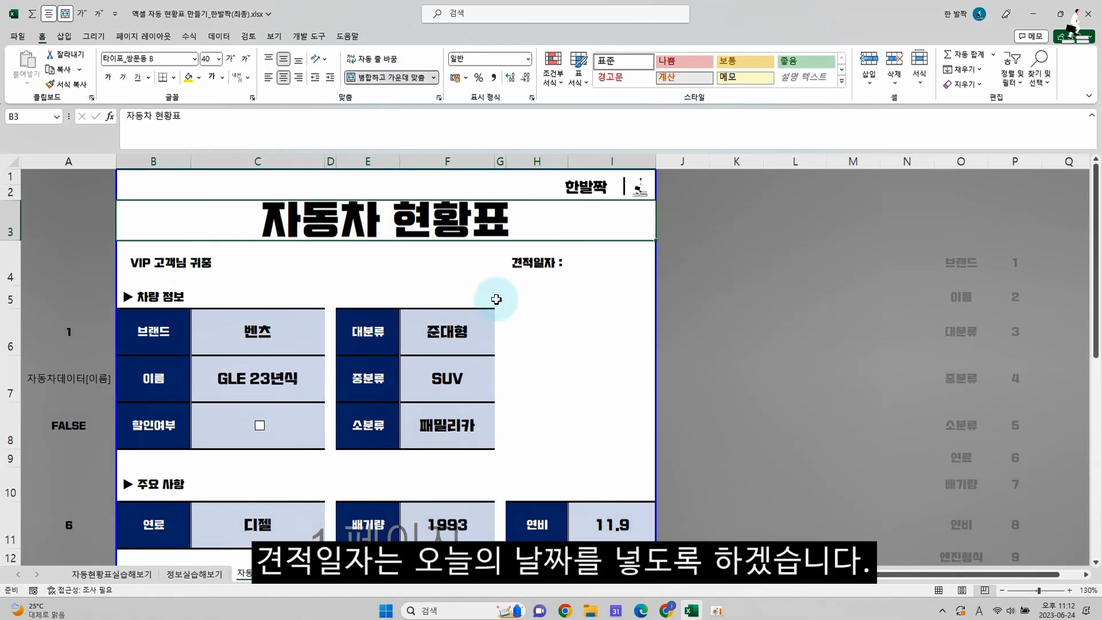
# Enter =TODAY() in I4 as the 견적일자 date
pyautogui.click(604, 268)
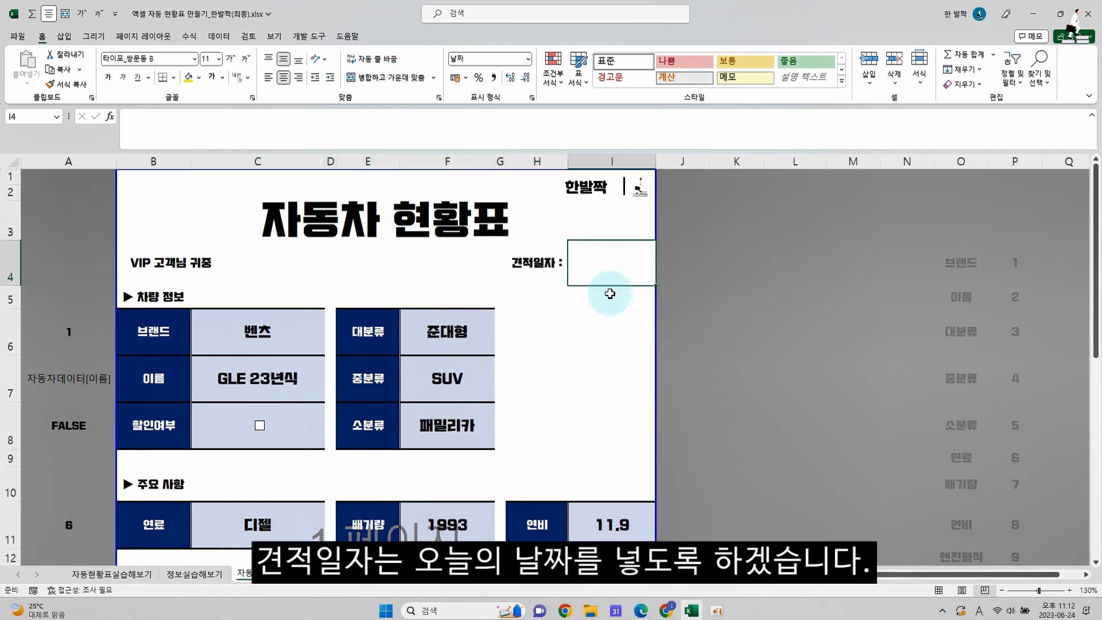
pyautogui.write('=')
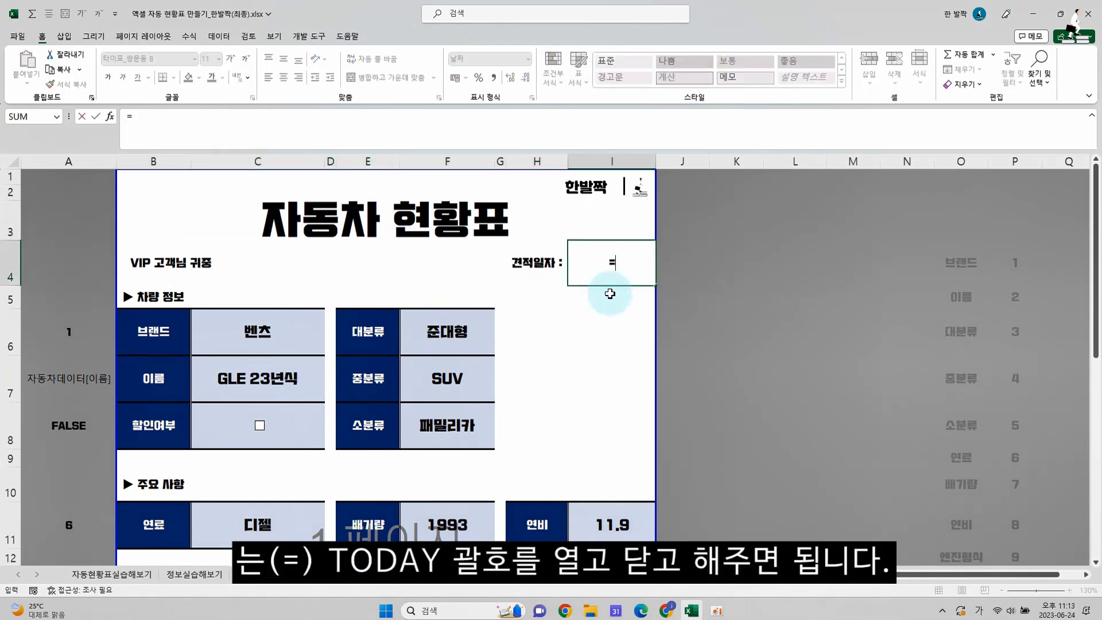
pyautogui.write('TODAY()')
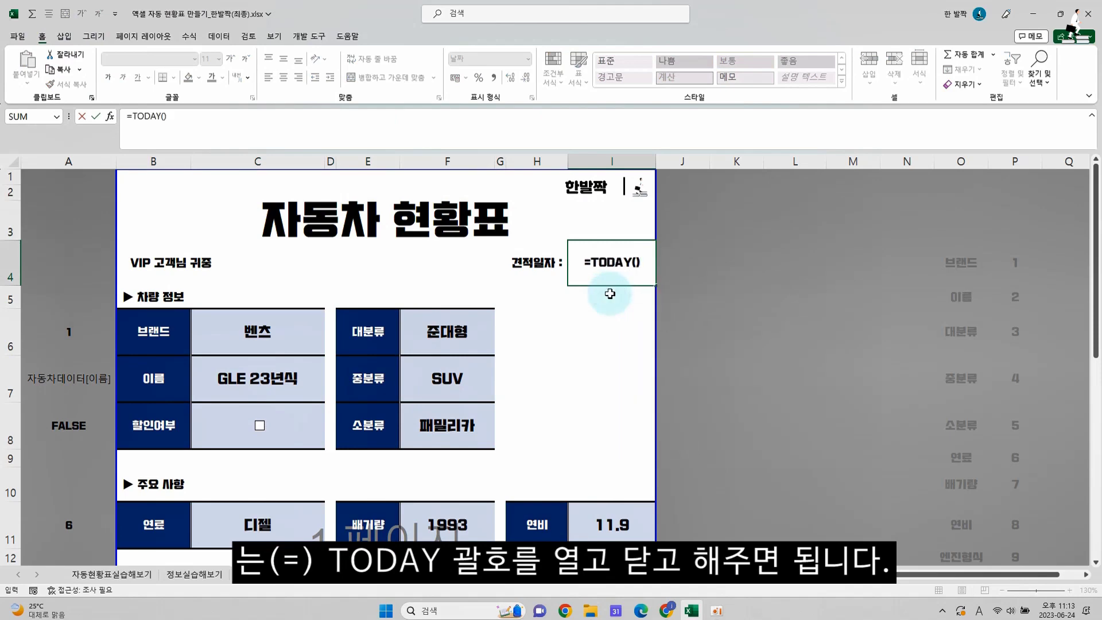
pyautogui.press('Return')
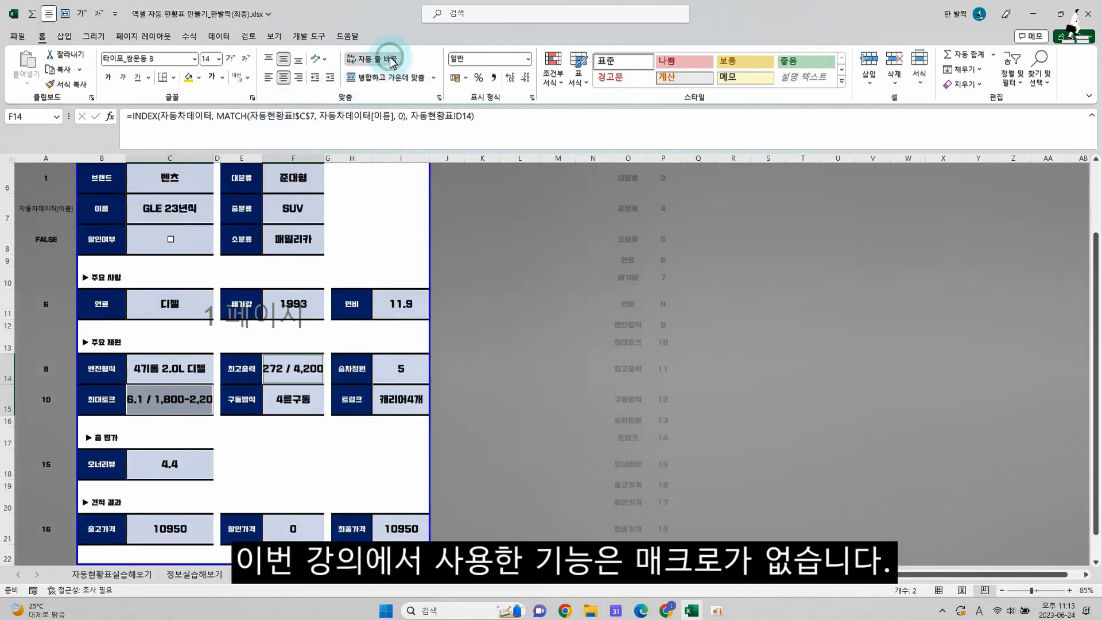
# Wrap the text in C15 and F14, and apply the currency number format to F11, I21, F21 and C21
pyautogui.click(392, 61)
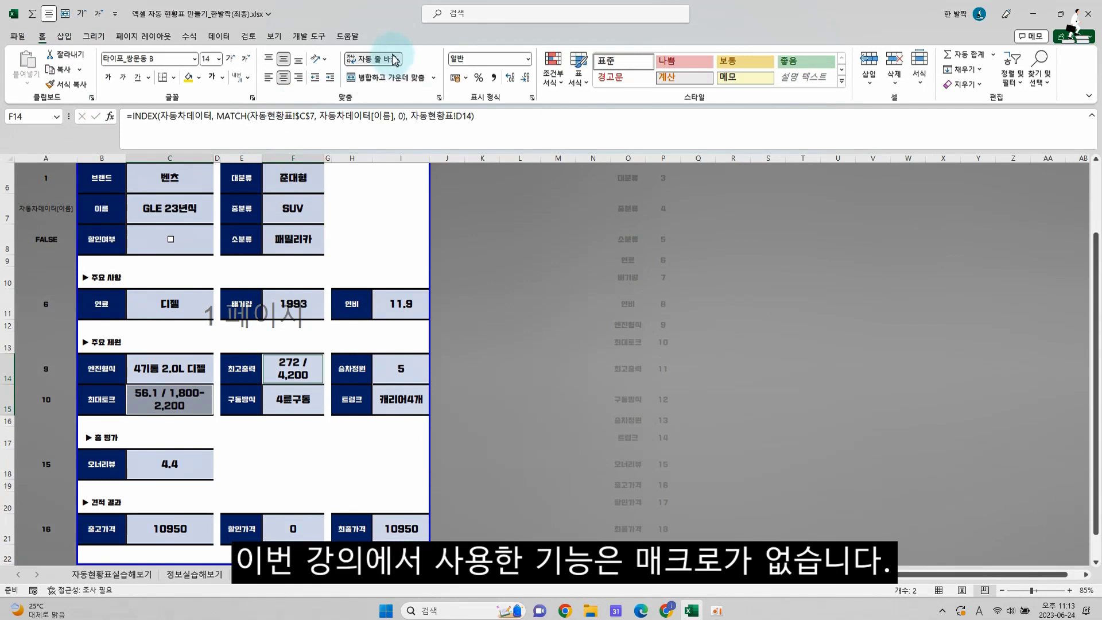
pyautogui.click(305, 306)
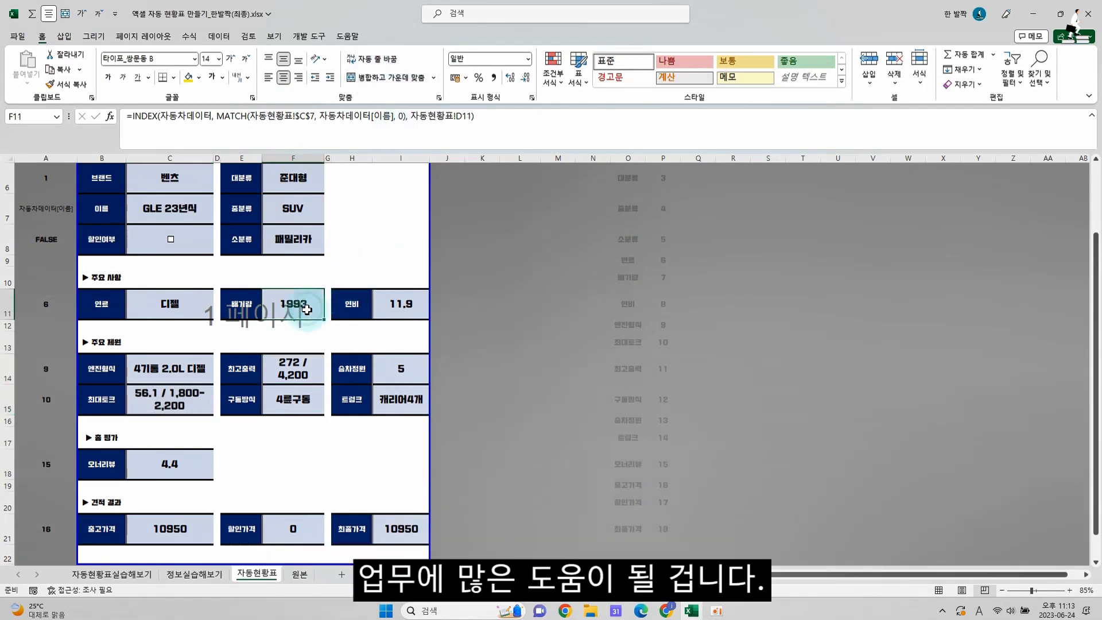
pyautogui.keyDown('ctrl'); pyautogui.click(380, 535); pyautogui.keyUp('ctrl')
pyautogui.keyDown('ctrl'); pyautogui.click(275, 533); pyautogui.keyUp('ctrl')
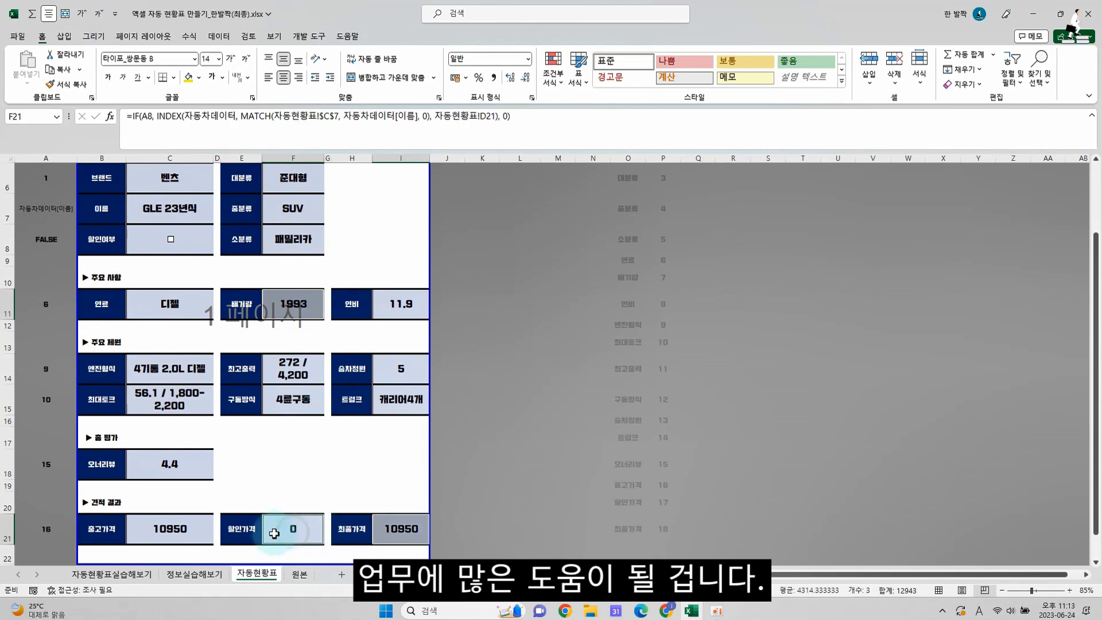
pyautogui.keyDown('ctrl'); pyautogui.click(173, 535); pyautogui.keyUp('ctrl')
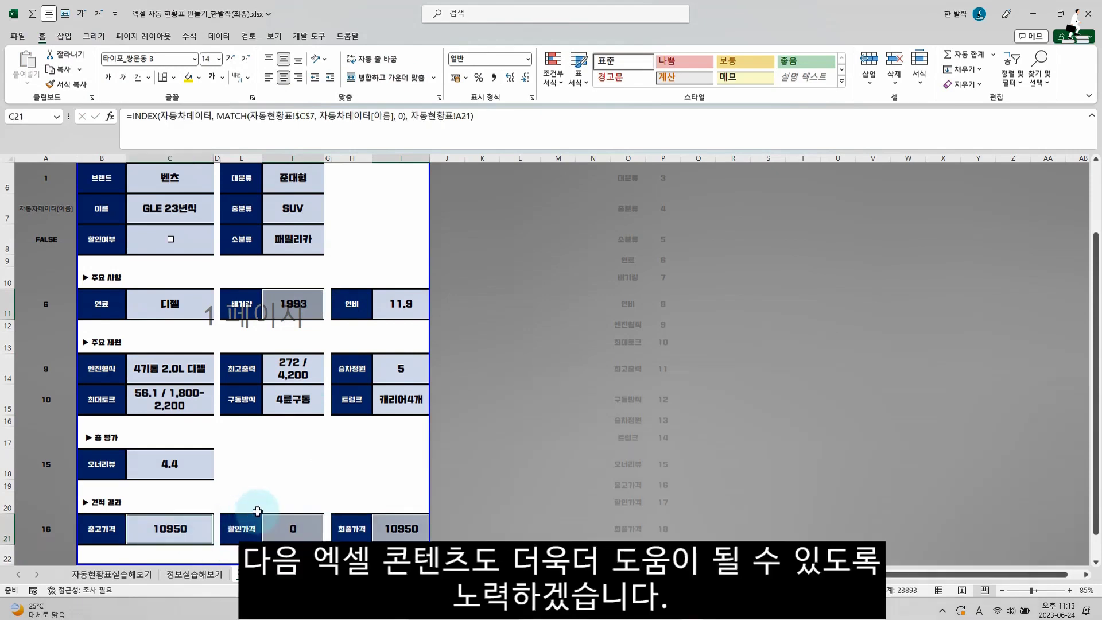
pyautogui.hotkey('ctrl', 'shift', '4')
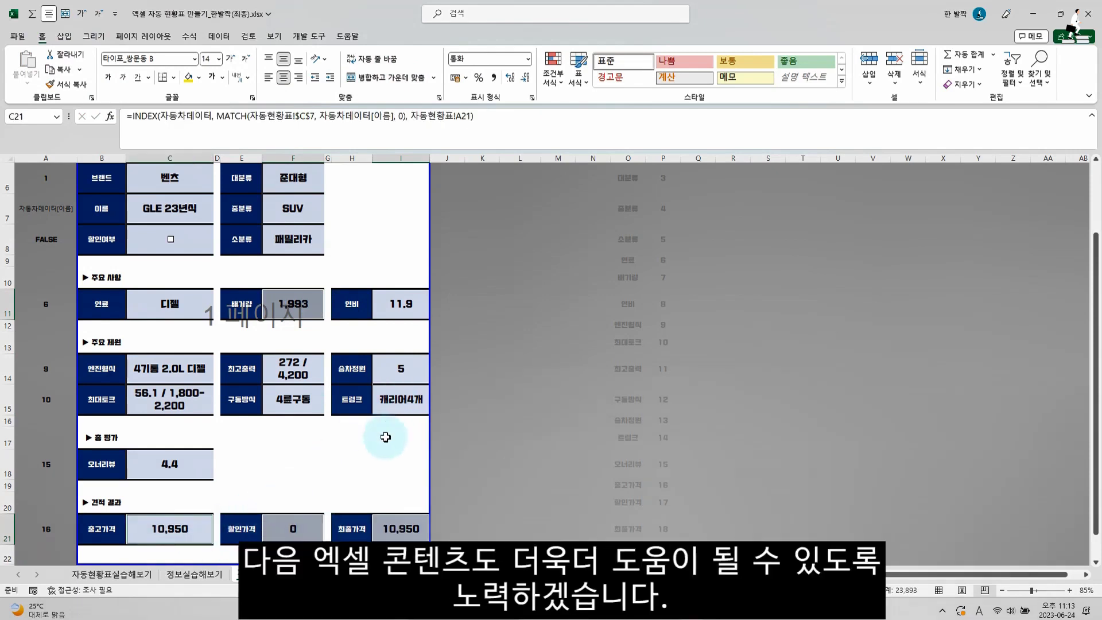
# Enter the unit note (단위 : 만원) in I20 above the 최종가격 value and right-align it
pyautogui.click(405, 501)
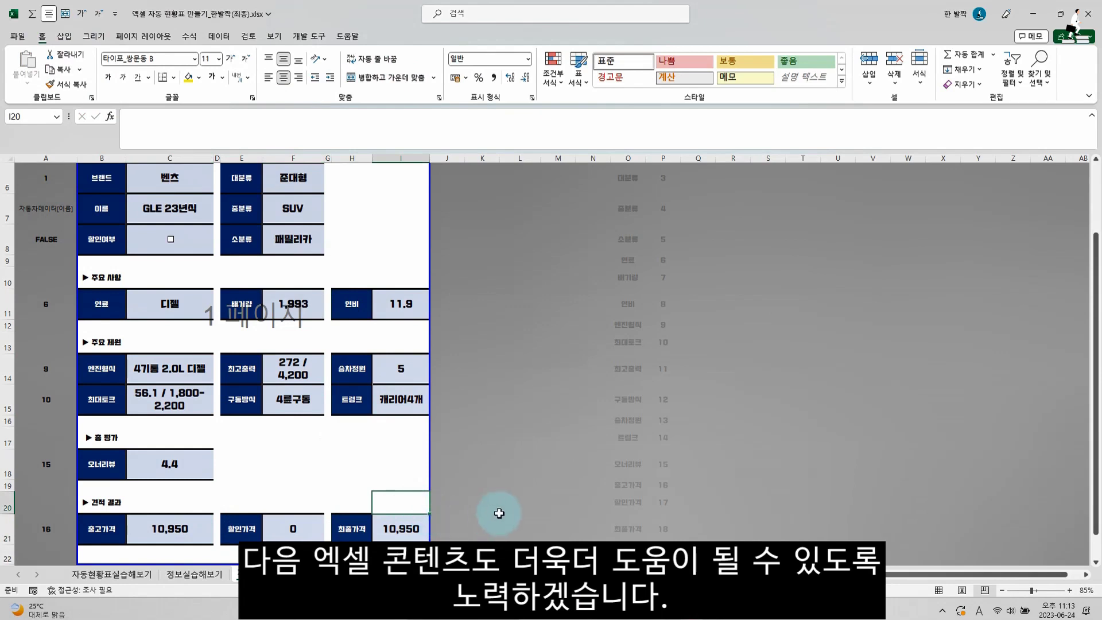
pyautogui.write('(dnj')
pyautogui.press('BackSpace')
pyautogui.press('BackSpace')
pyautogui.press('BackSpace')
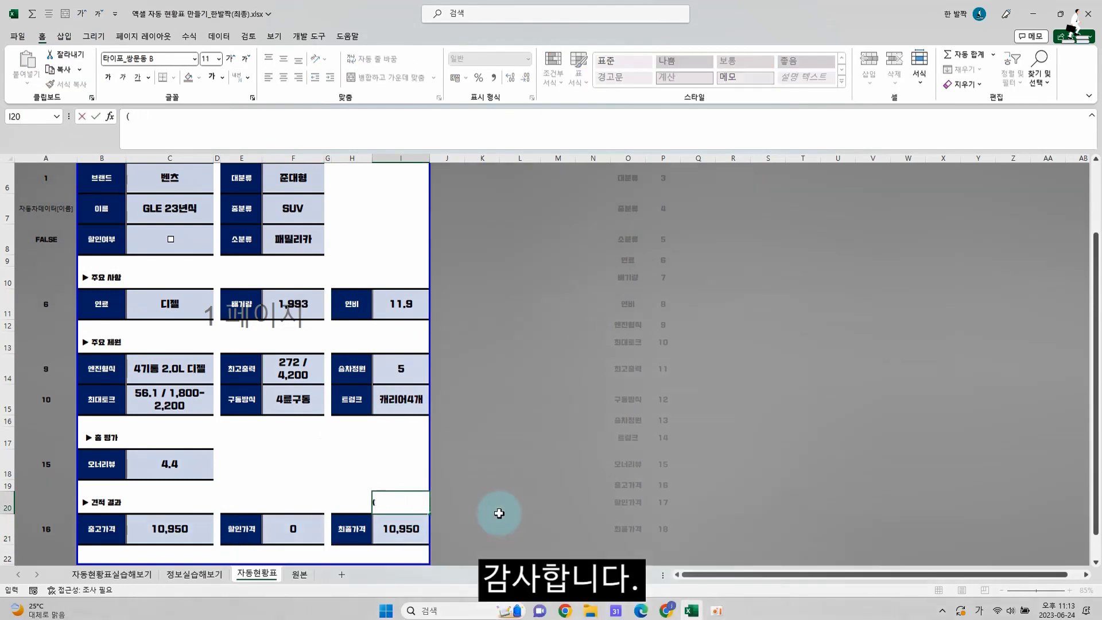
pyautogui.write('단위 : 만원)')
pyautogui.press('Return')
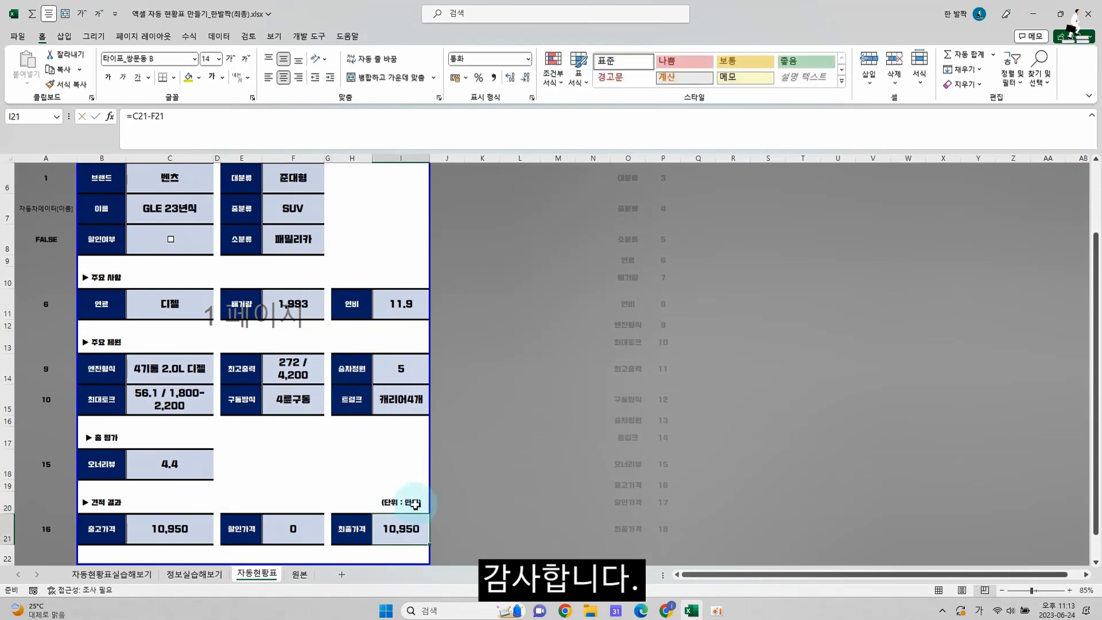
pyautogui.click(402, 502)
pyautogui.click(298, 77)
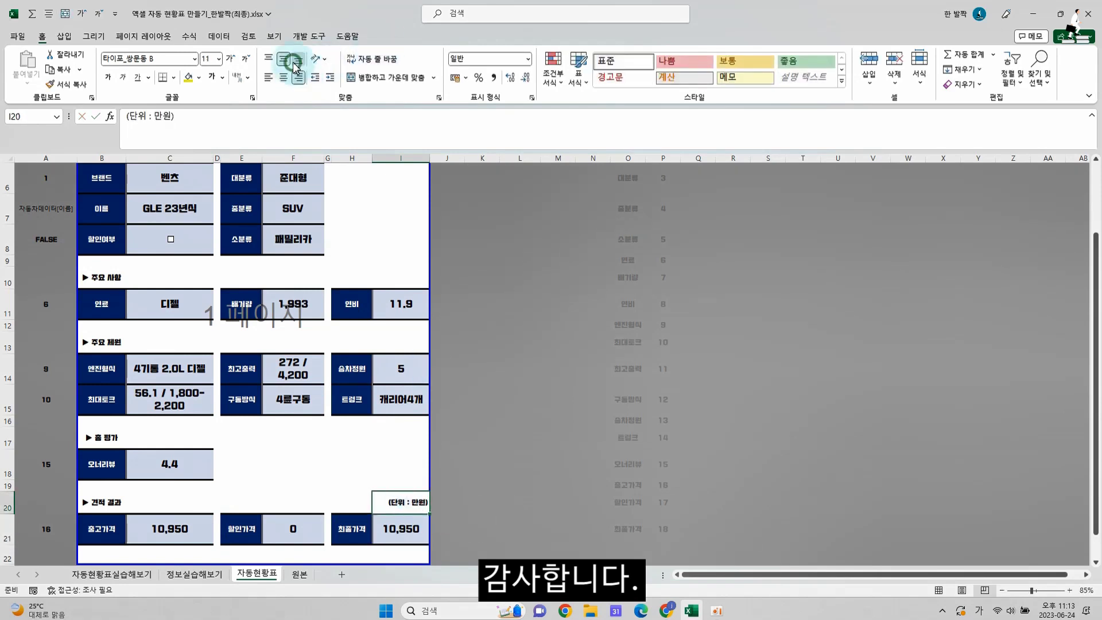